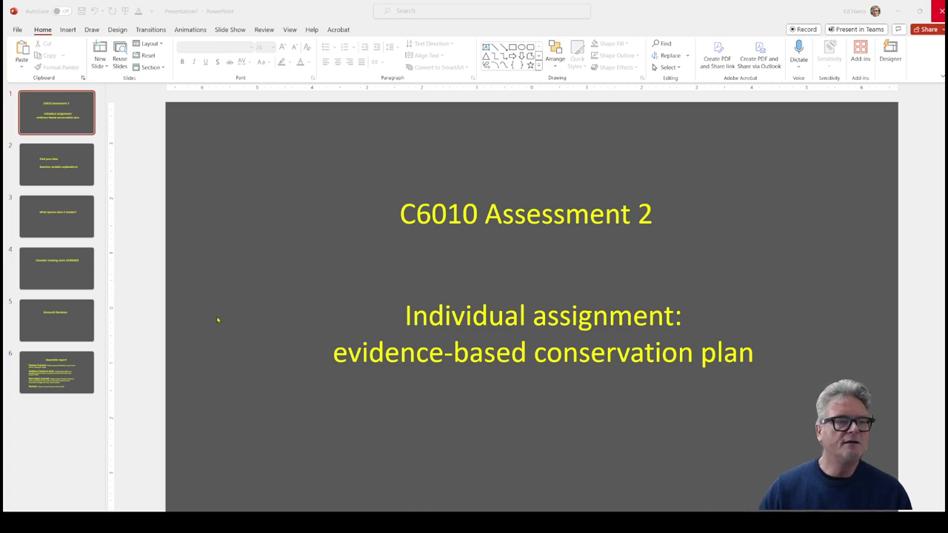
Step: Advance the presentation to the "Find your data" slide
key("Down")
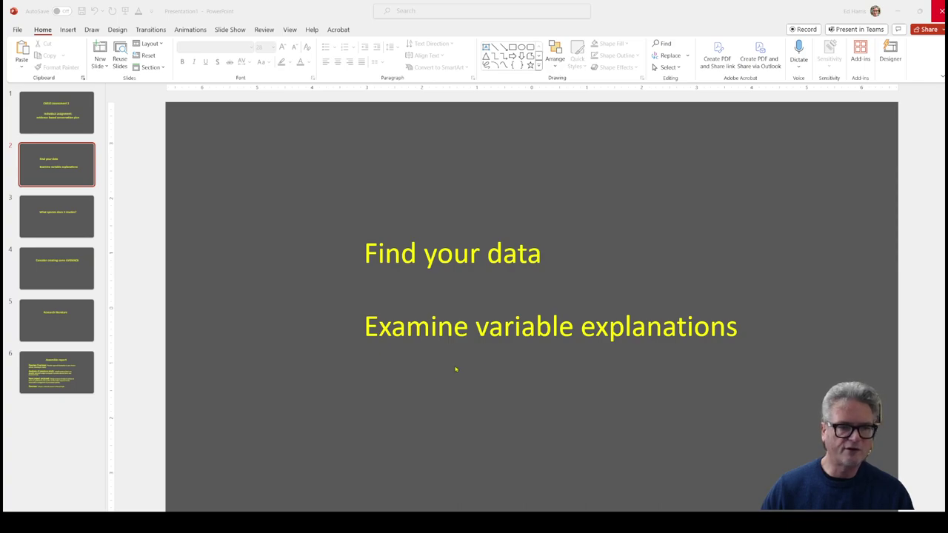
key("alt+Tab")
key("alt+Tab")
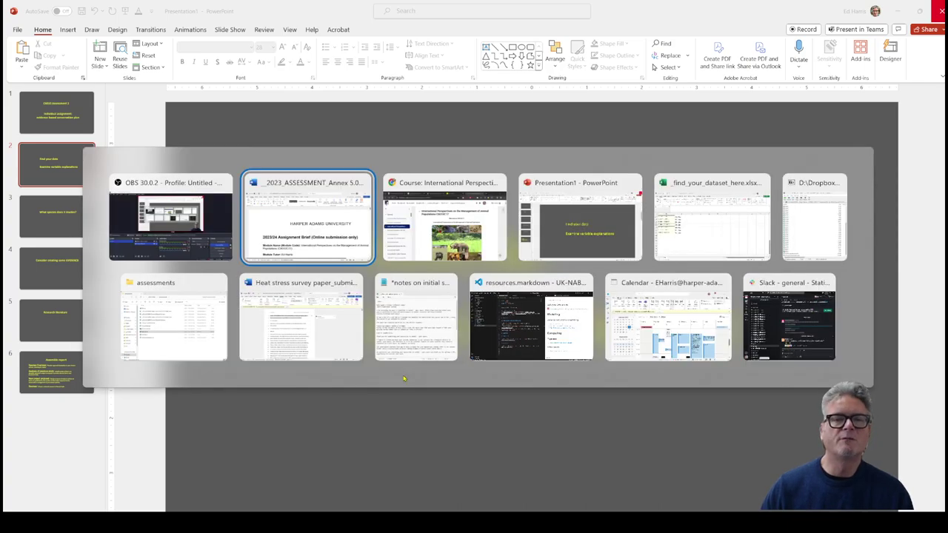
key("Escape")
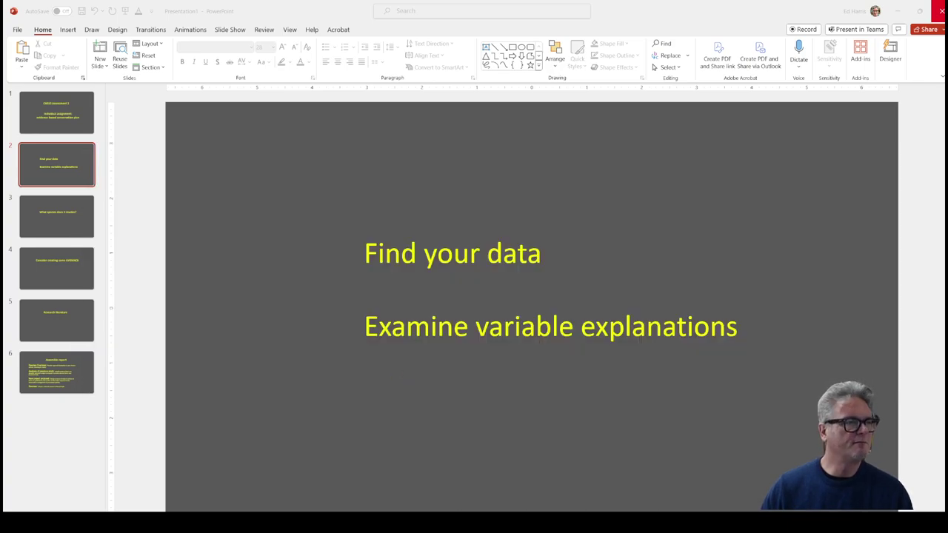
Step: Switch to the course page in Chrome and find the Assignment 2 brief and datasets entry in the module schedule
key("alt+Tab")
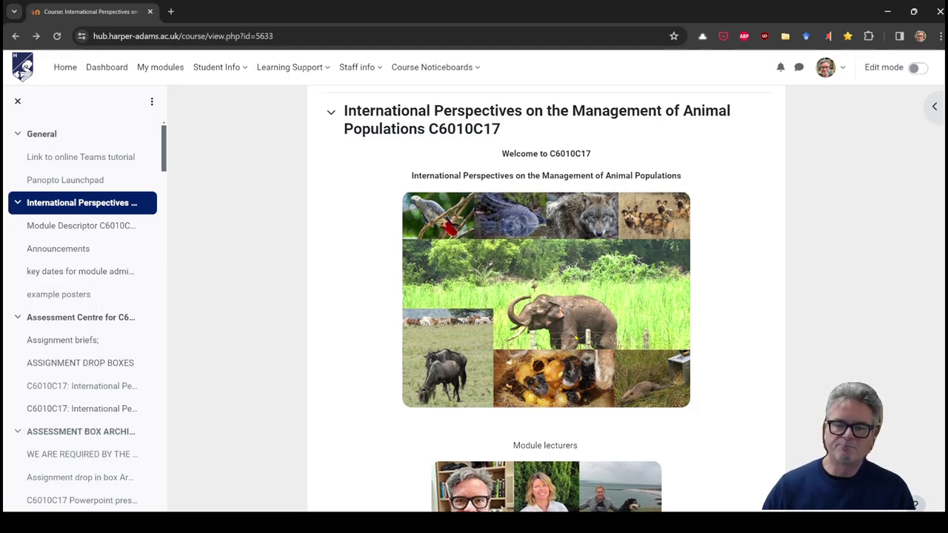
scroll(575, 339, "down", 10)
scroll(575, 339, "down", 8)
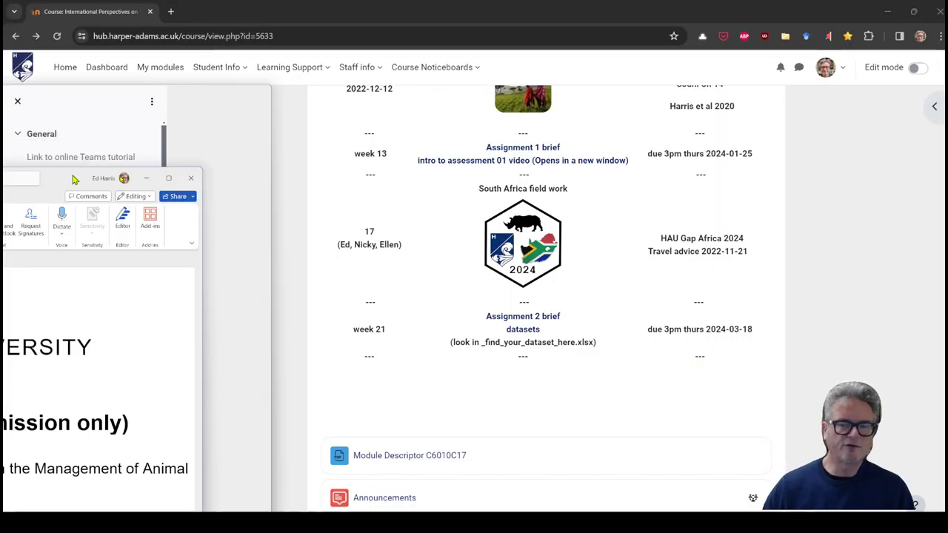
Step: In the Word assignment brief, read the Task Outline, selecting the phrases "design of a conservation project" and "involving data collection"
scroll(623, 302, "down", 1)
scroll(623, 302, "down", 10)
scroll(615, 303, "up", 2)
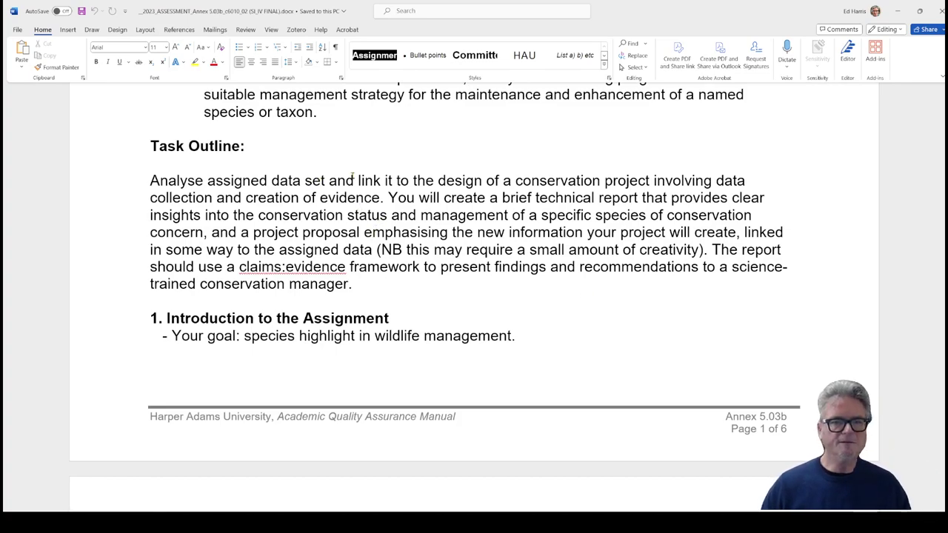
left_click_drag(437, 181, 649, 182)
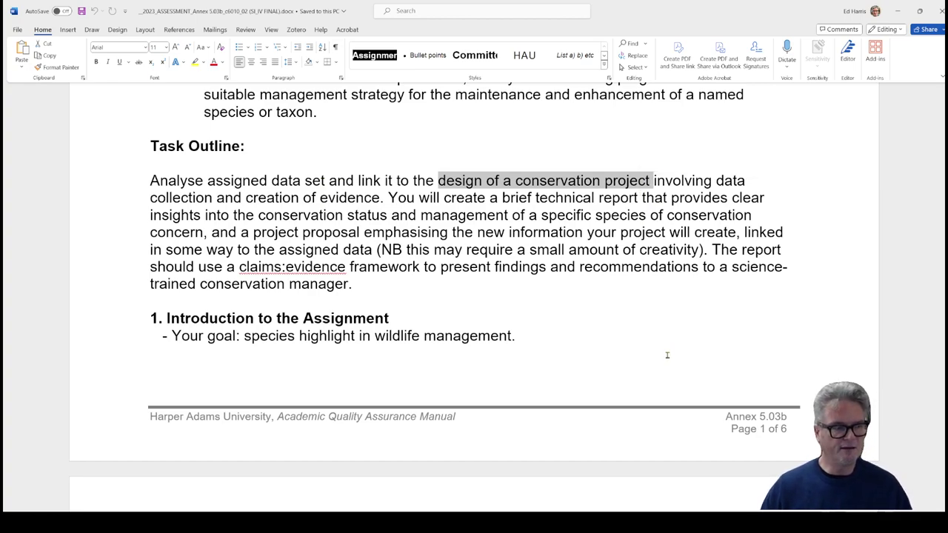
left_click(663, 180)
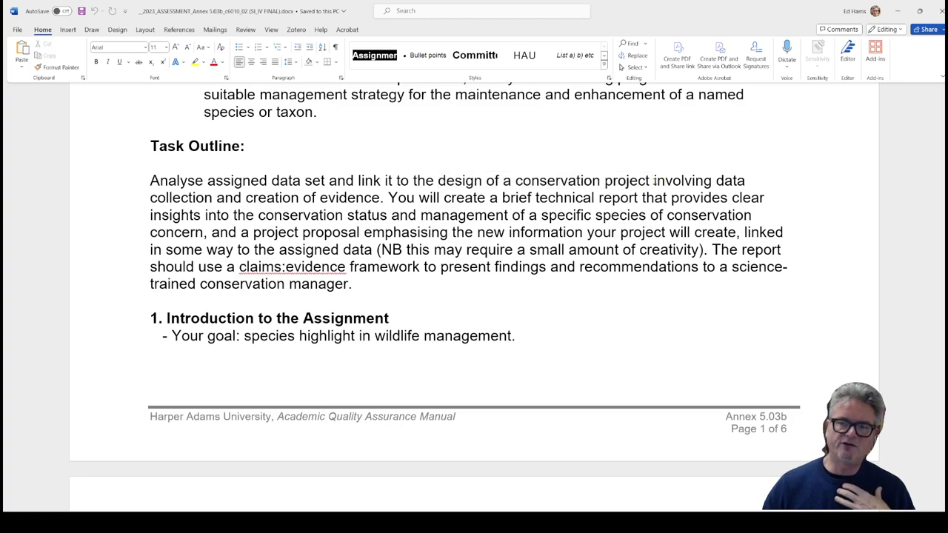
left_click_drag(654, 180, 213, 198)
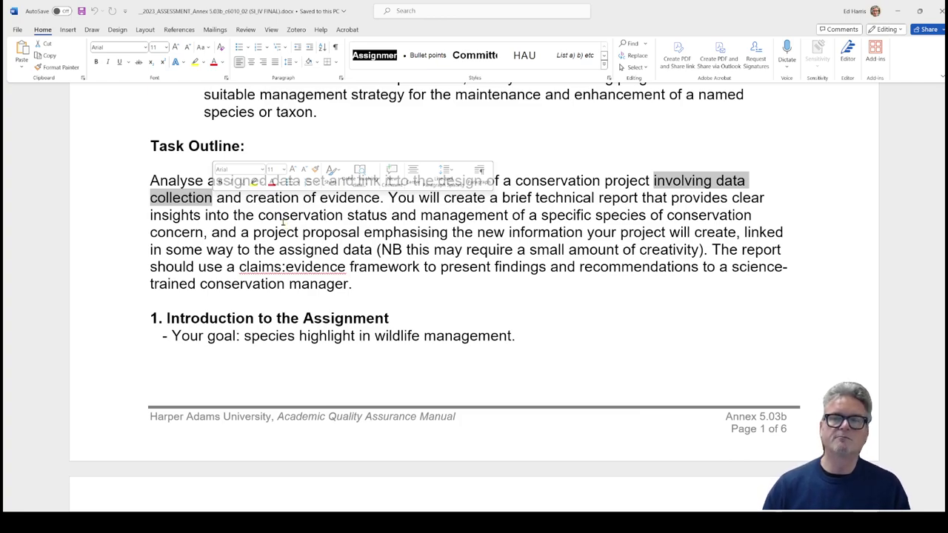
left_click(401, 261)
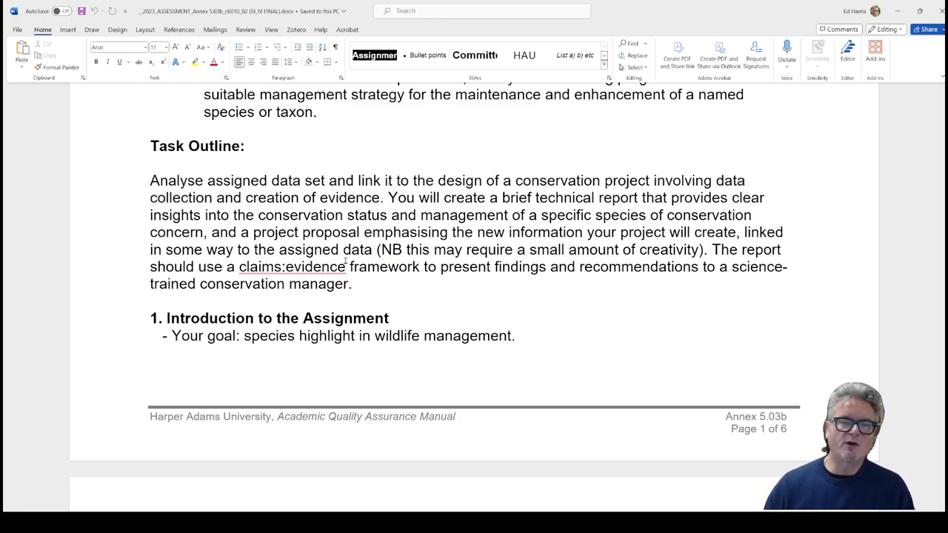
Step: Select in turn the species status and management phrase, "a claims:evidence framework" and the "Your goal" line to review them
left_click_drag(286, 222, 639, 215)
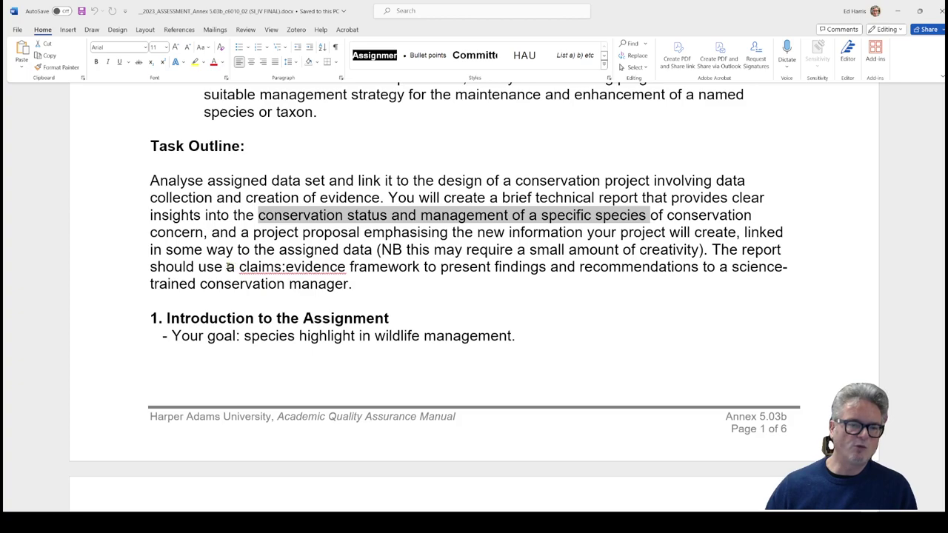
left_click_drag(227, 267, 384, 269)
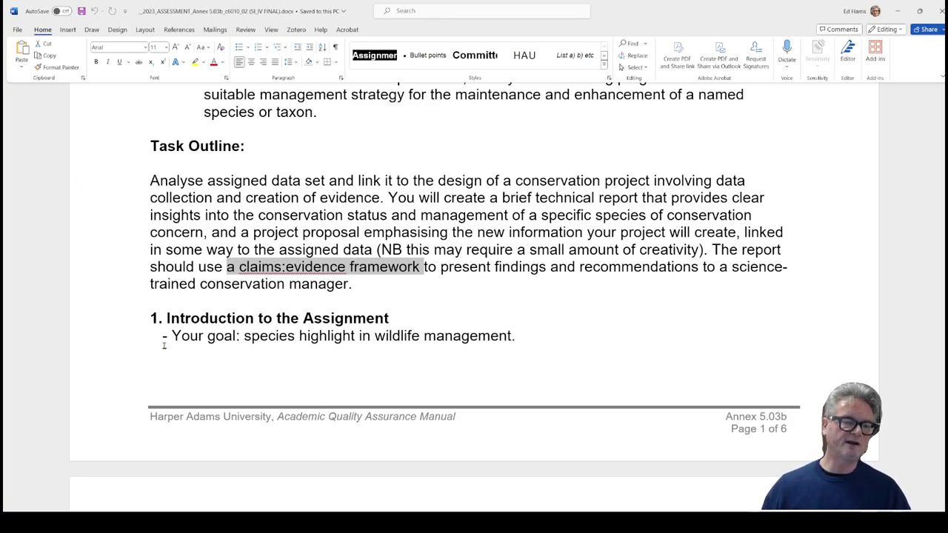
left_click_drag(170, 337, 511, 338)
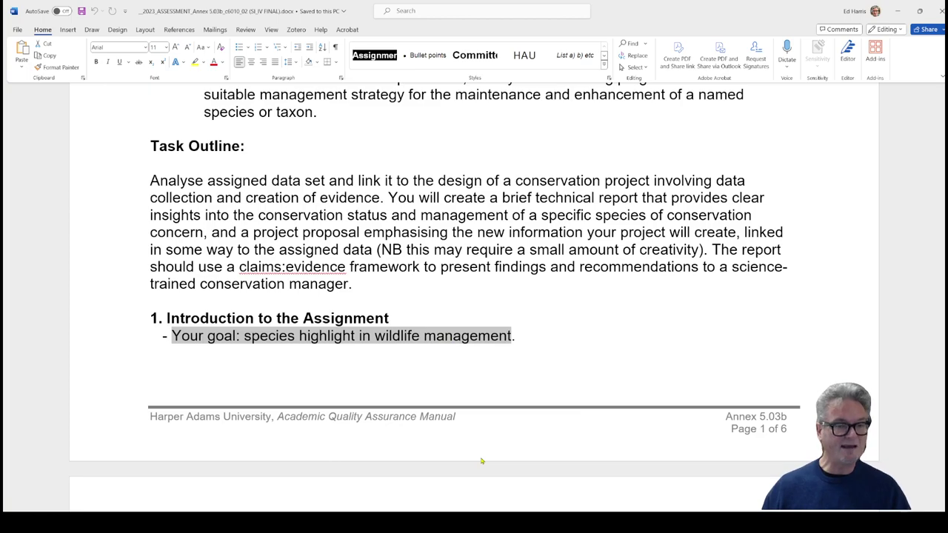
Step: Select both bullets under "2. Choosing a Species" to review the species requirements
scroll(483, 461, "down", 5)
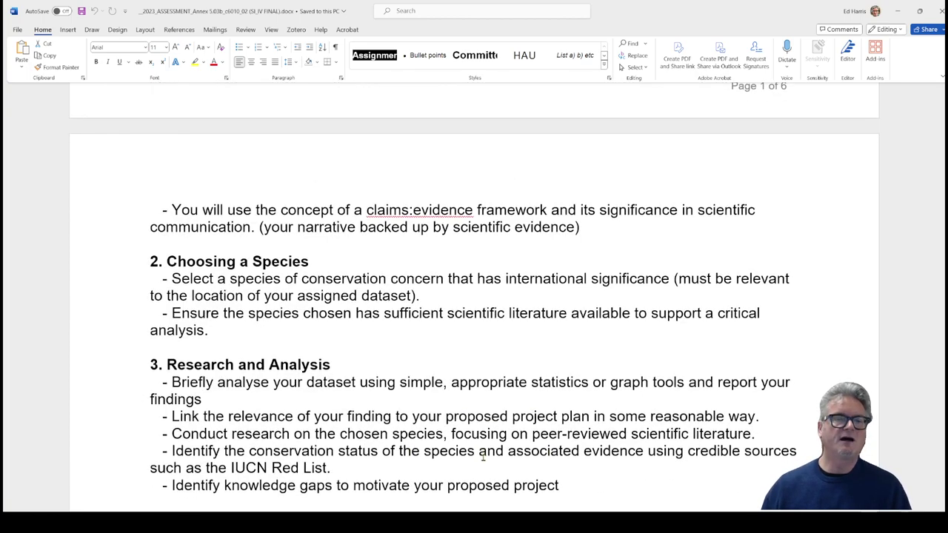
scroll(468, 465, "down", 3)
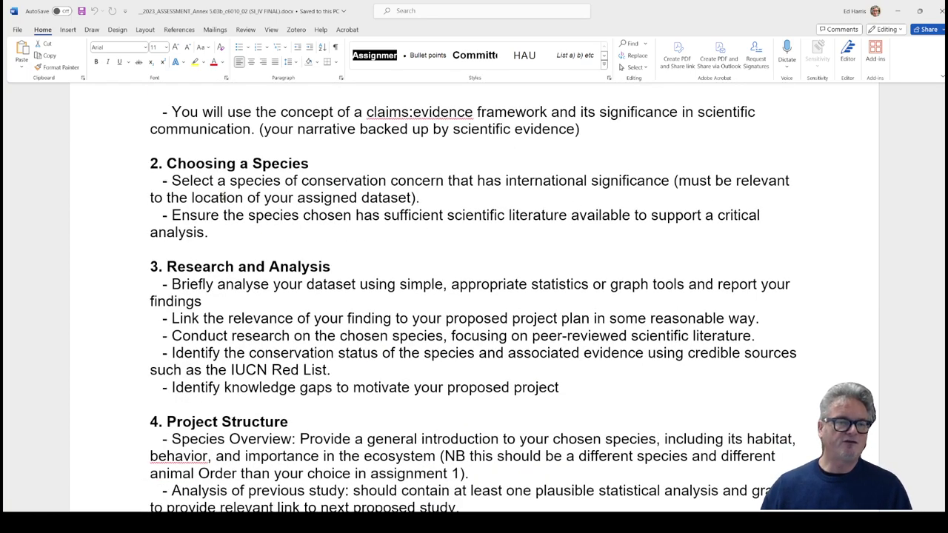
left_click_drag(211, 181, 348, 227)
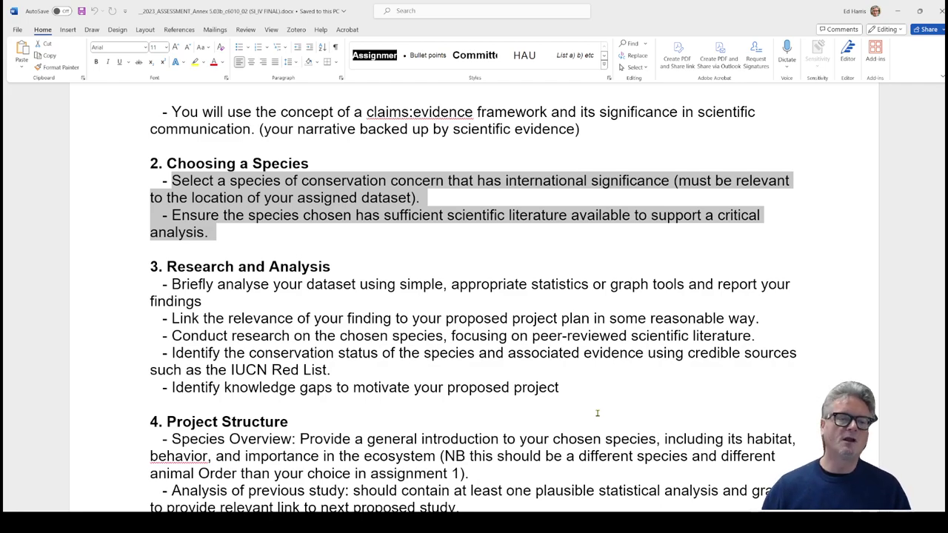
Step: Review the dataset analysis and project relevance bullets under "3. Research and Analysis", selecting their text including "in some reasonable way"
scroll(615, 412, "down", 3)
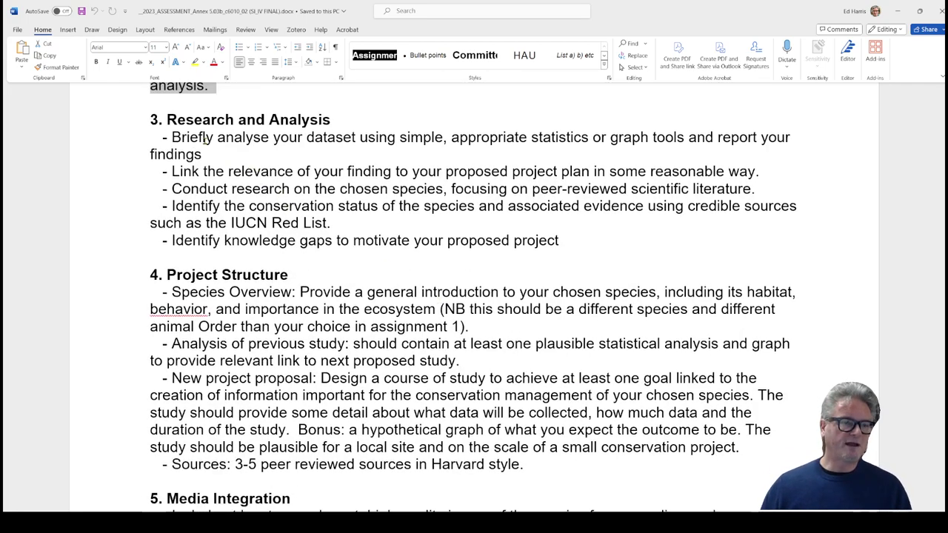
left_click_drag(206, 139, 480, 157)
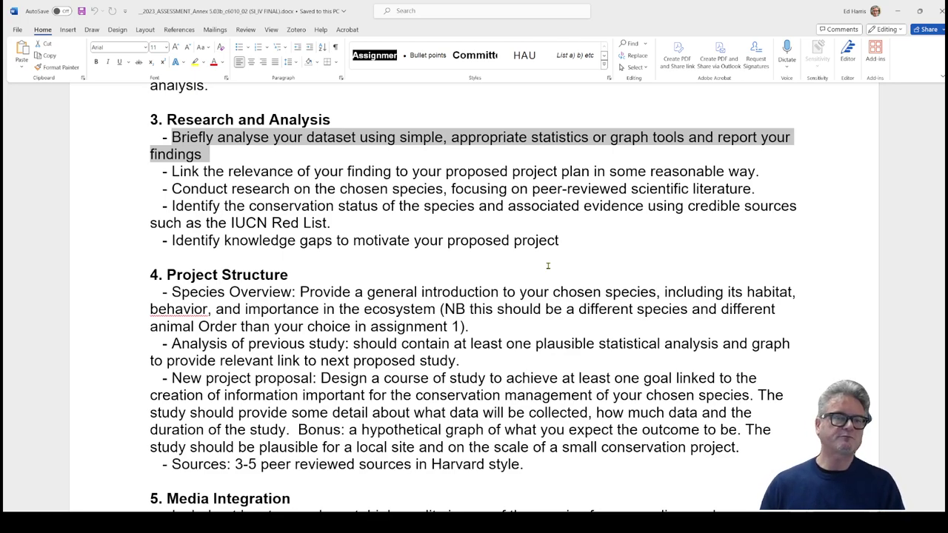
left_click(510, 241)
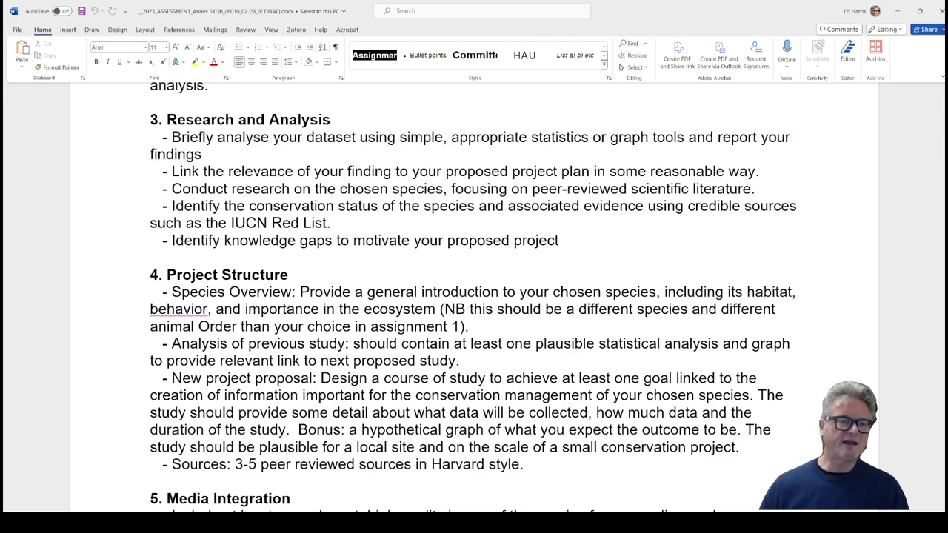
left_click_drag(230, 171, 648, 171)
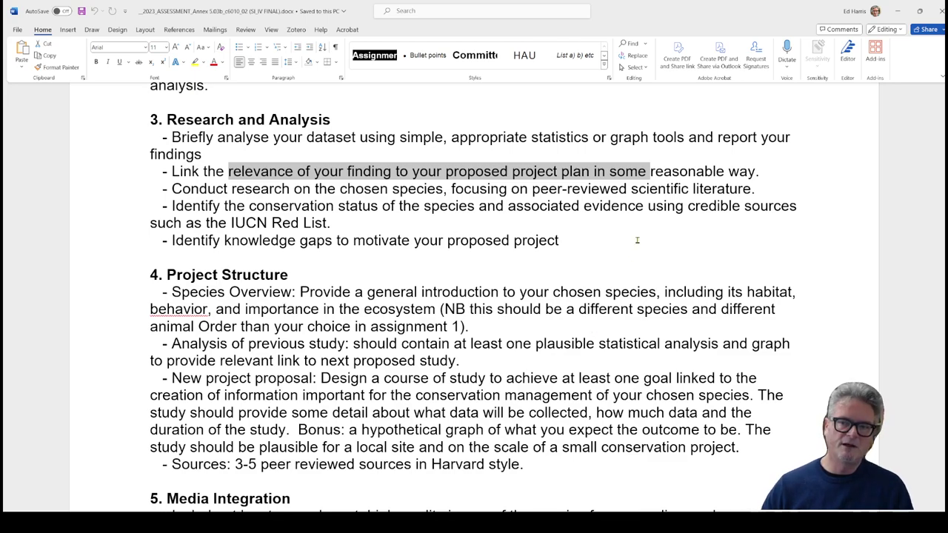
left_click(629, 189)
left_click_drag(598, 168, 756, 171)
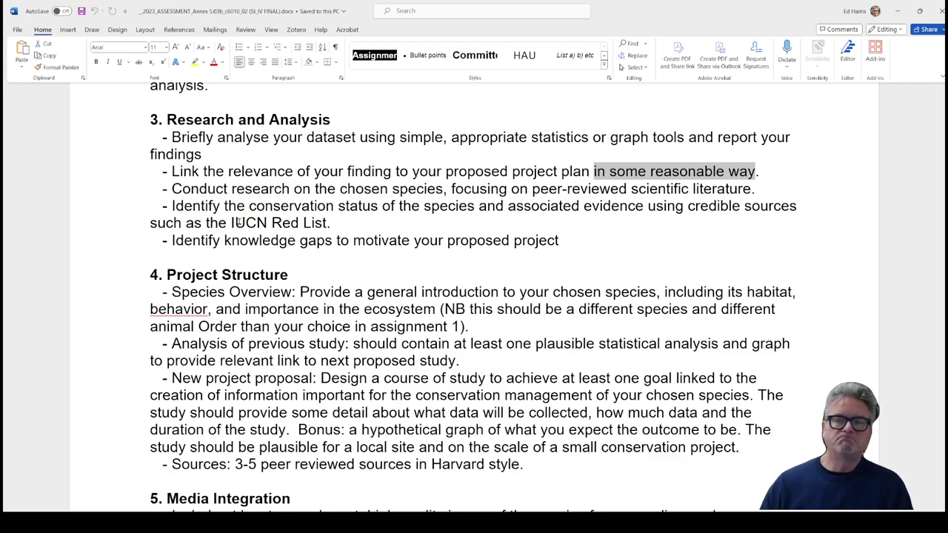
Step: Select in turn the conservation status and knowledge gaps bullets under "3. Research and Analysis" to review them
left_click_drag(172, 208, 332, 223)
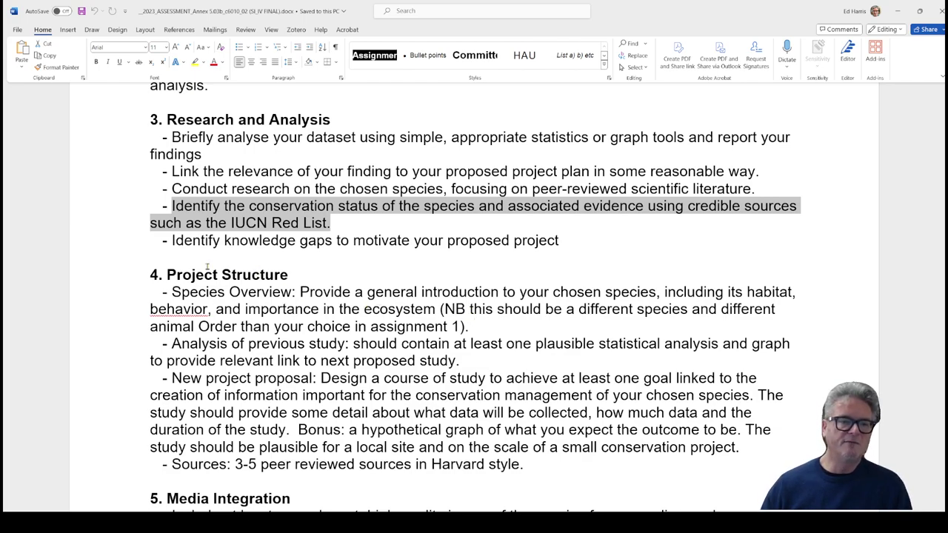
left_click_drag(172, 241, 559, 241)
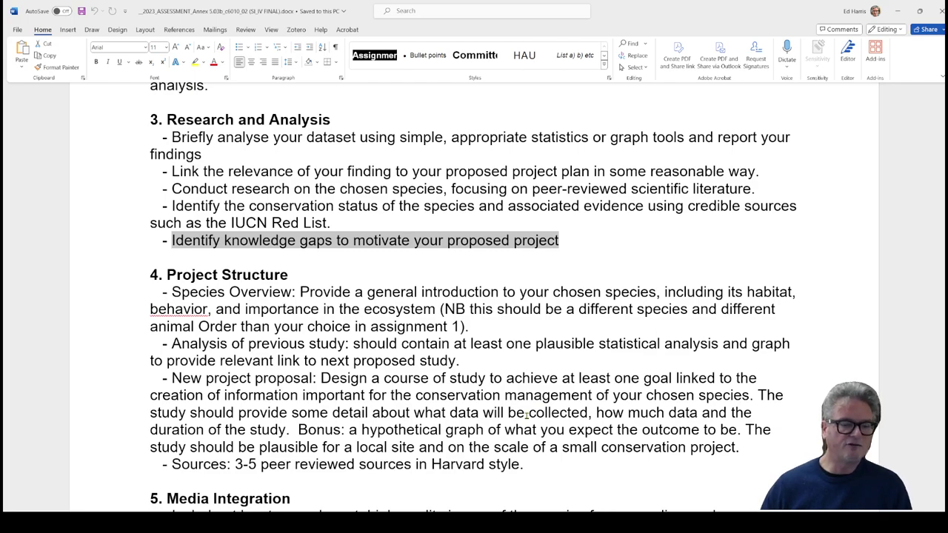
scroll(526, 415, "down", 1)
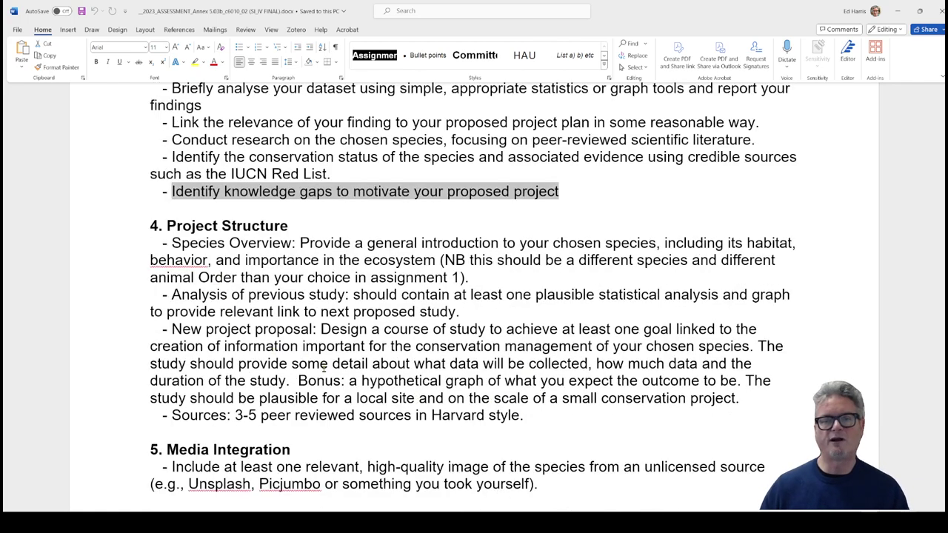
Step: Switch back to the PowerPoint presentation on the "Find your data" slide
key("alt+Tab")
key("alt+Tab")
key("alt+Tab")
key("alt+Tab")
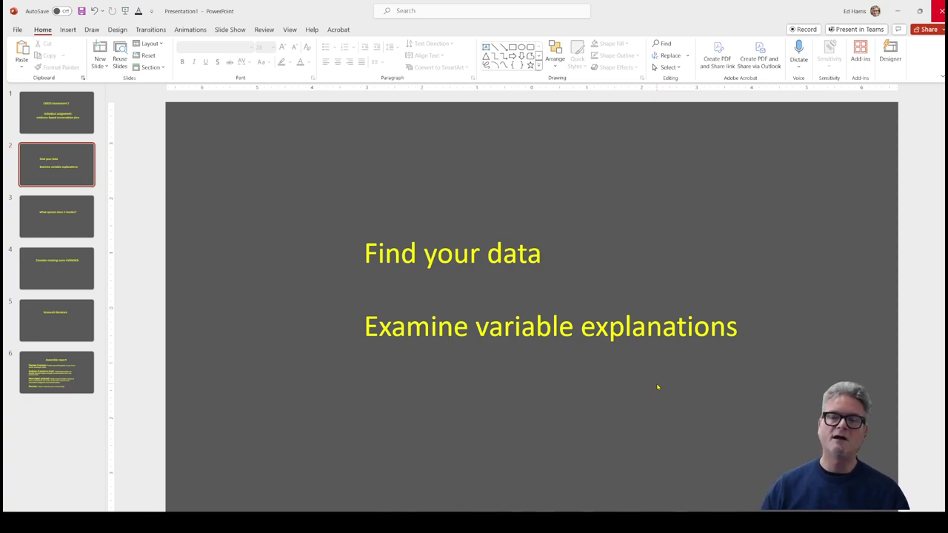
Step: Return to the course page in Chrome and select the _find_your_dataset_here note below the Assignment 2 datasets link
key("alt+Tab")
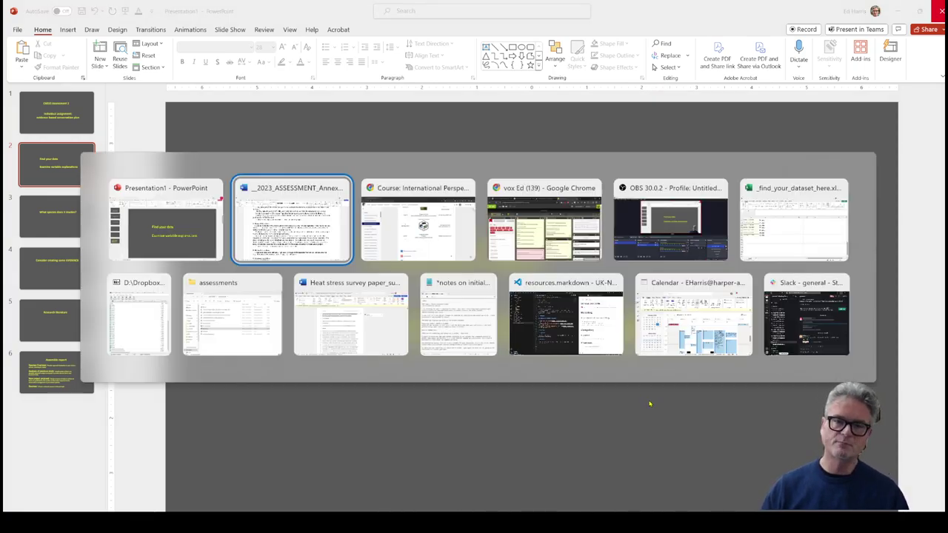
key("alt+Tab")
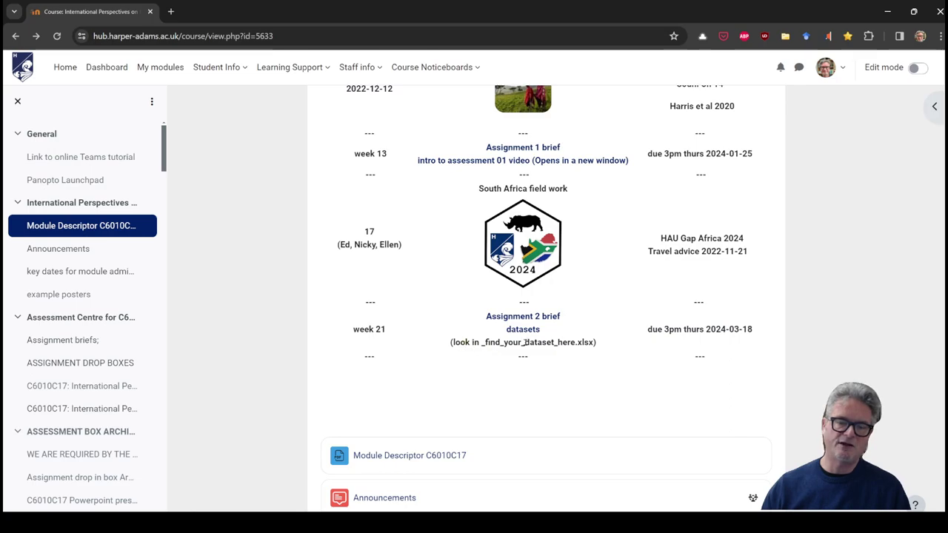
left_click_drag(575, 342, 454, 342)
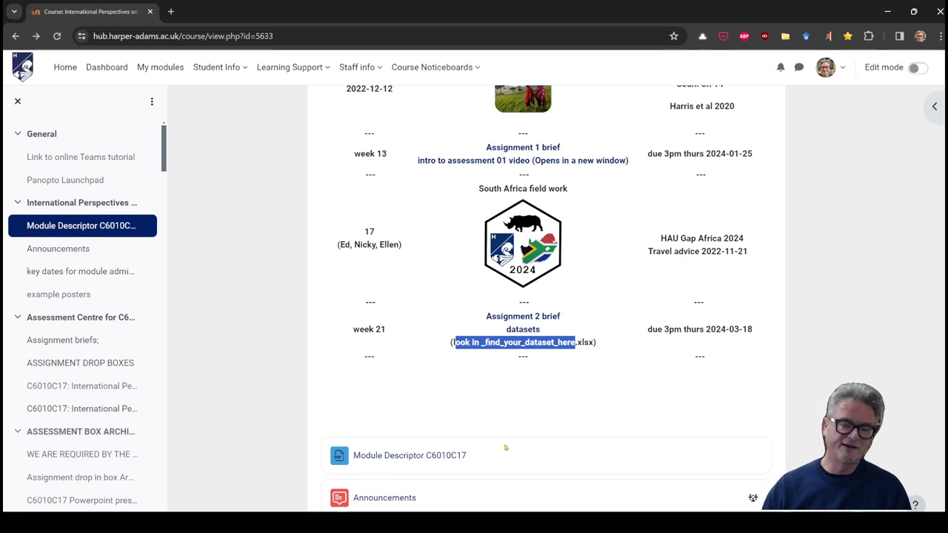
Step: Switch to the assessments folder in File Explorer, move its window off the screen and bring up the archive window with the numbered datasets
key("alt+Tab")
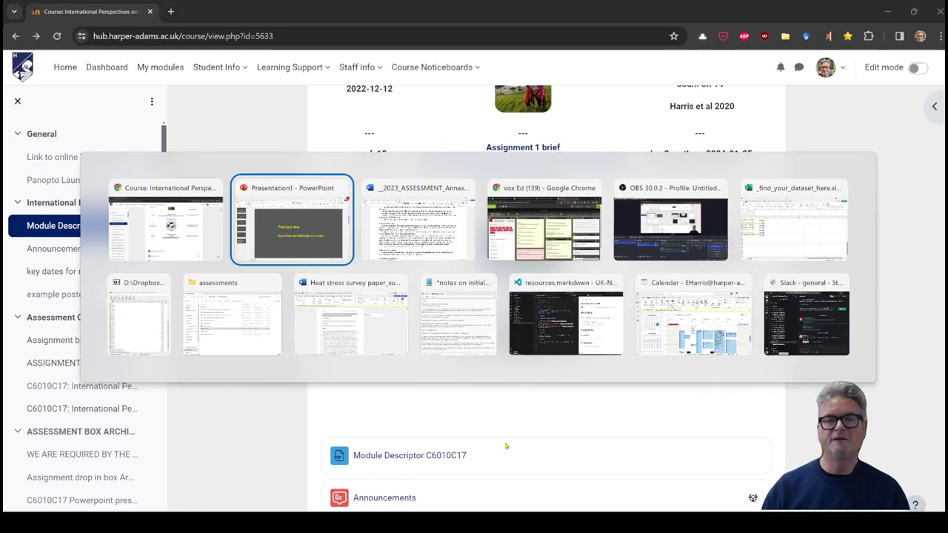
left_click(246, 344)
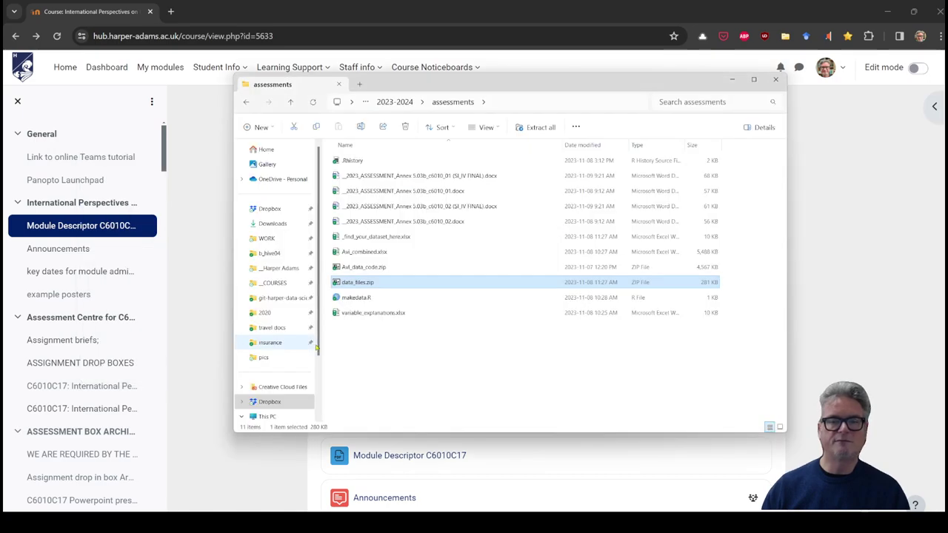
left_click_drag(595, 94, 0, 130)
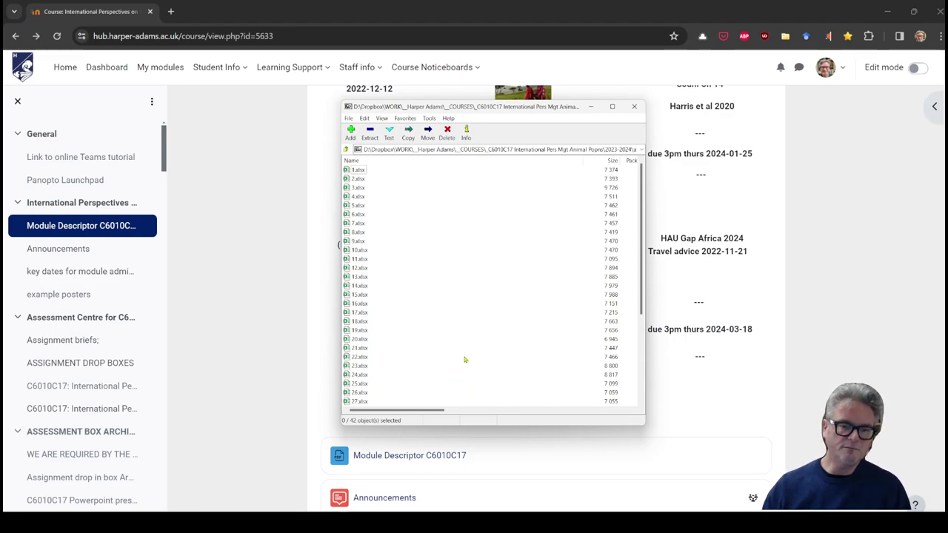
Step: Enlarge the archive window downward and select variable_explanations.xlsx, then _find_your_dataset_here.xlsx at the end of the file list
scroll(467, 359, "down", 5)
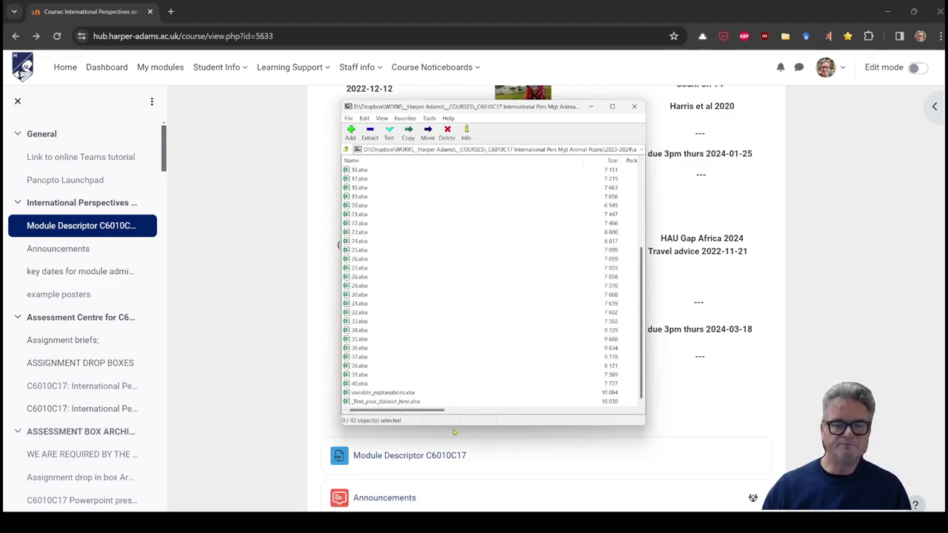
left_click_drag(449, 427, 449, 474)
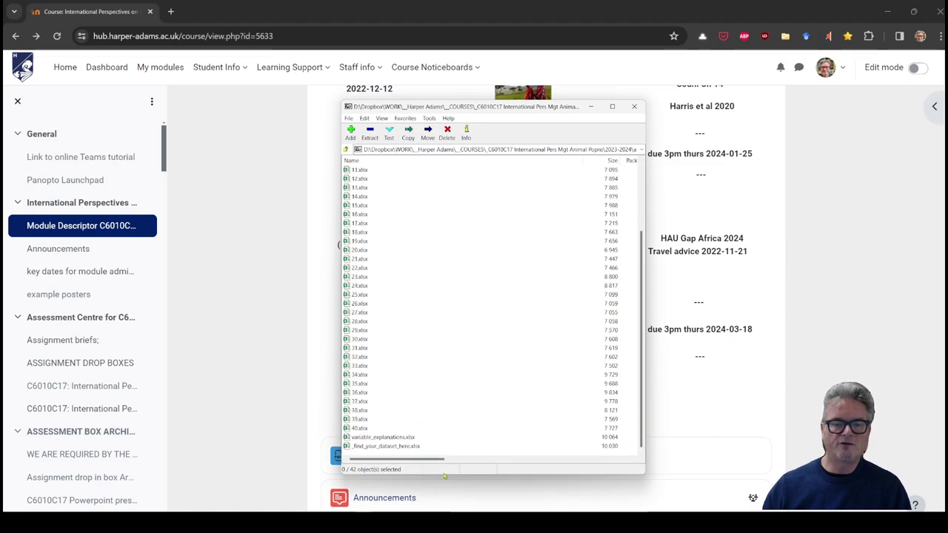
left_click(400, 438)
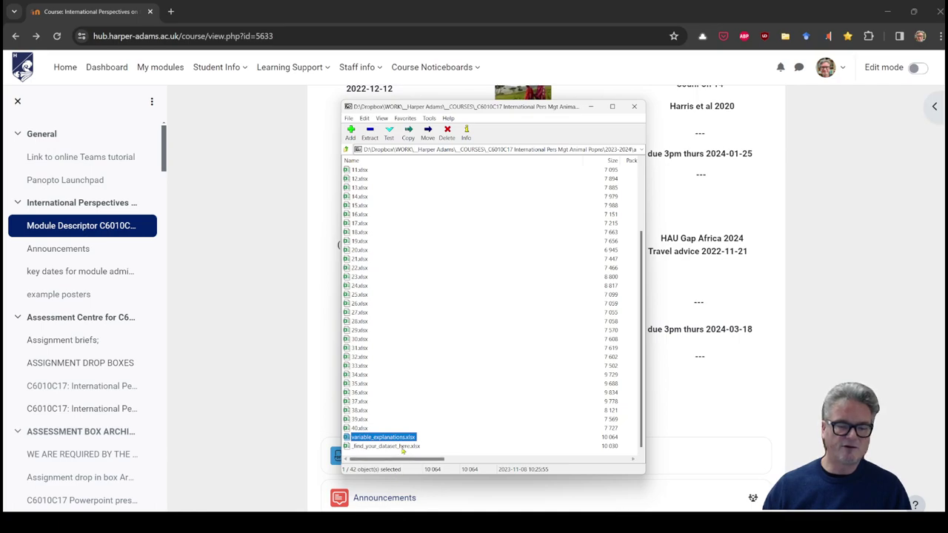
left_click(404, 447)
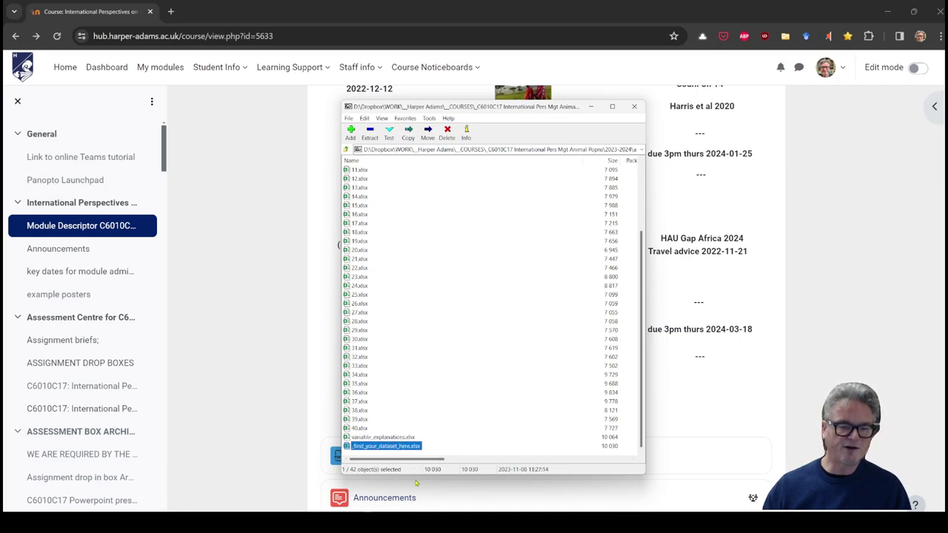
Step: Select variable_explanations.xlsx, close the archive window and switch to the _find_your_dataset_here workbook in Excel
key("Up")
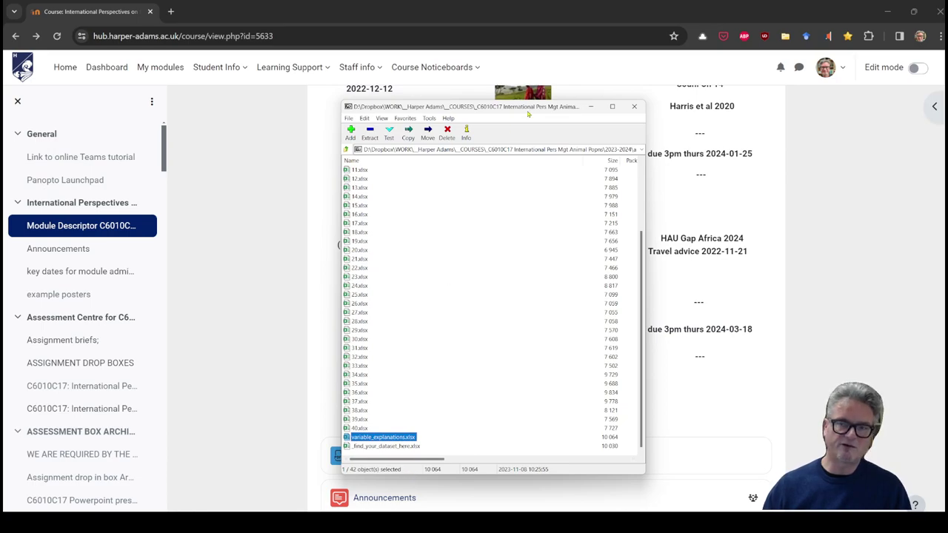
key("alt+F4")
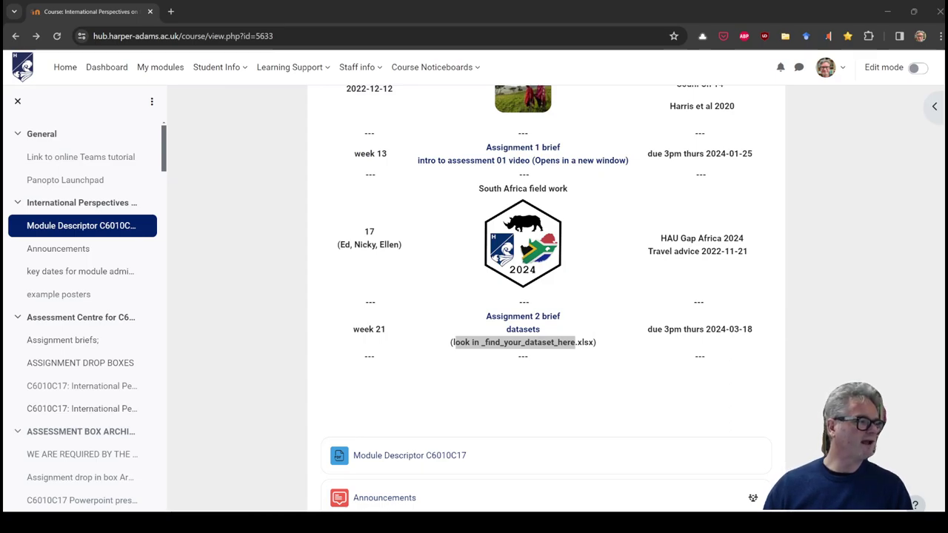
key("alt+Tab")
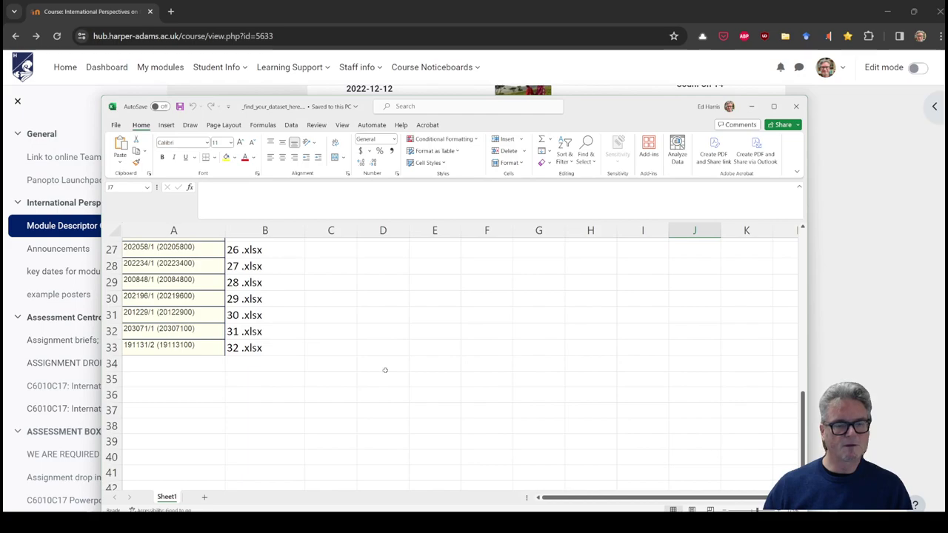
Step: Review the student_ID and your_dataset columns from the first row to the last, and close the workbook
scroll(385, 371, "up", 7)
left_click(472, 298)
scroll(313, 385, "up", 2)
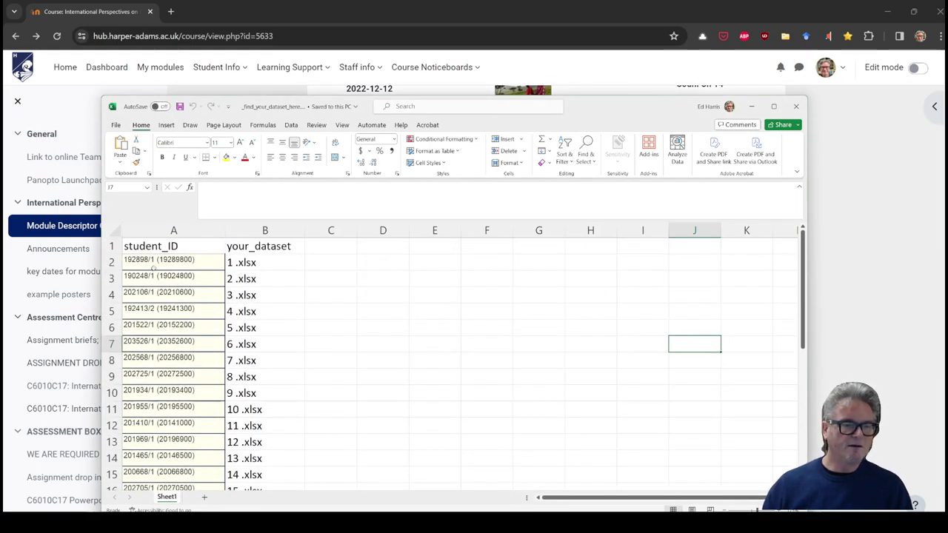
left_click(152, 263)
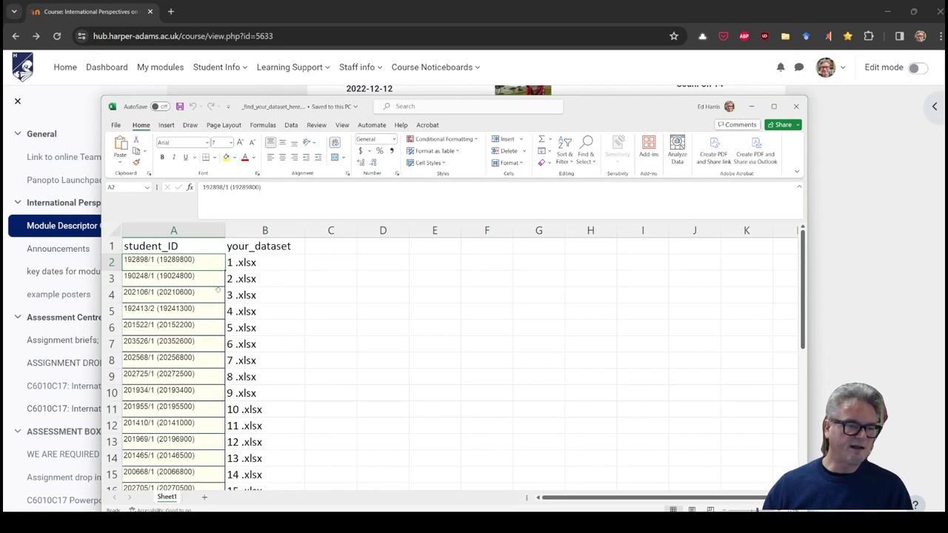
left_click(260, 377)
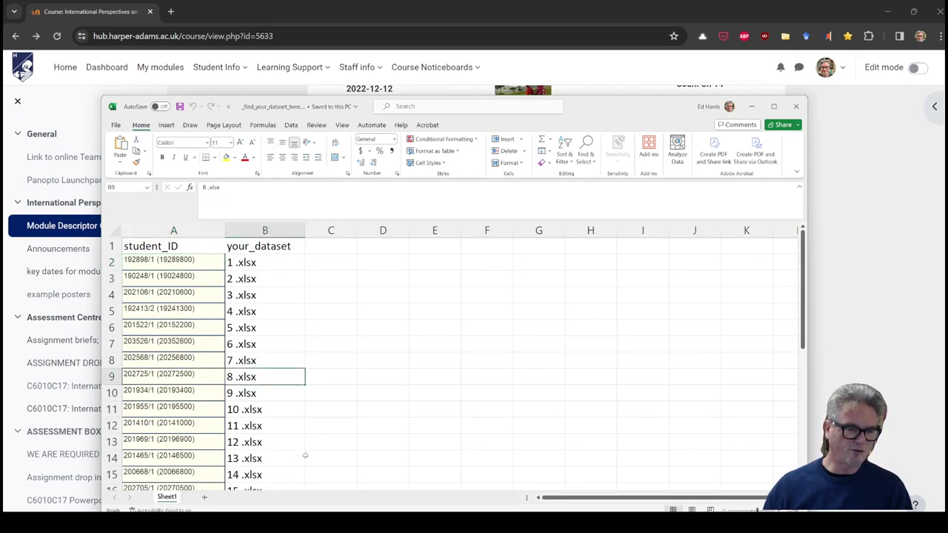
scroll(305, 456, "down", 9)
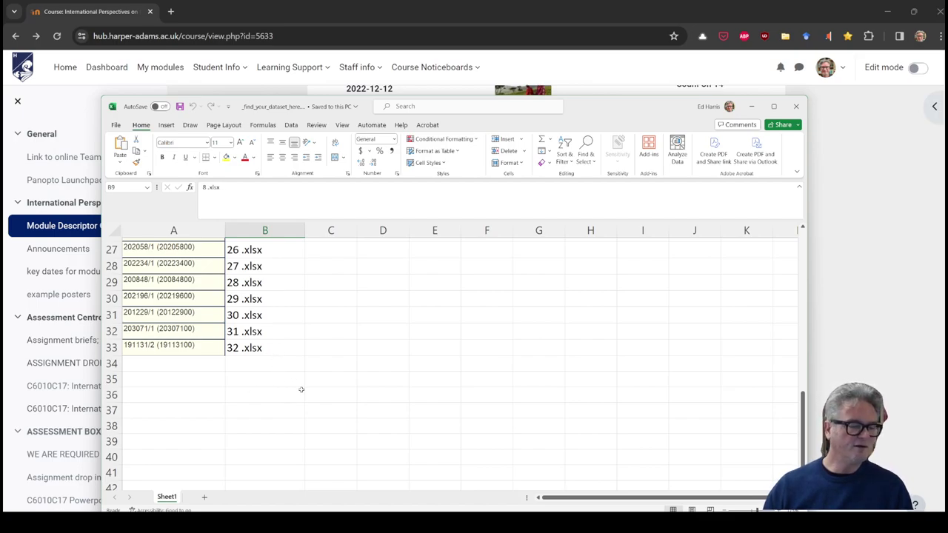
left_click(796, 105)
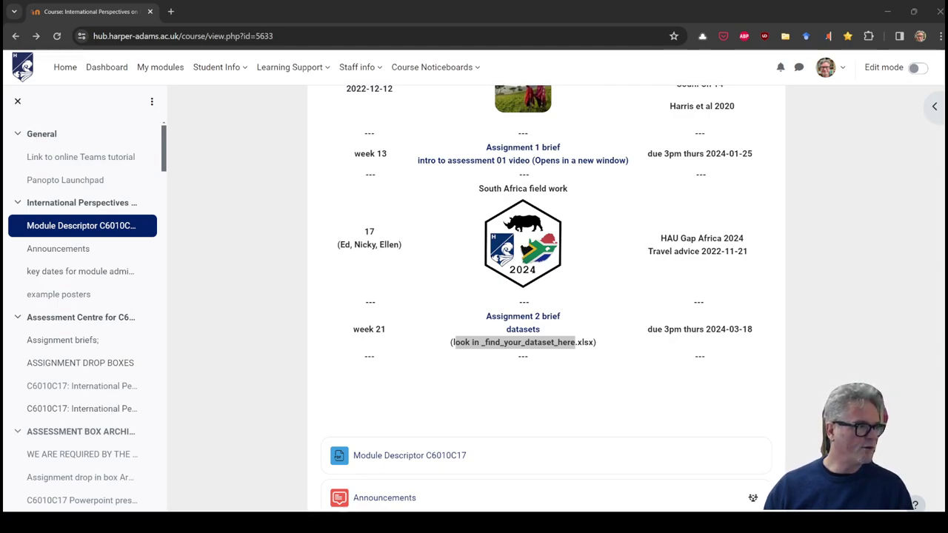
Step: Bring the archive window of numbered datasets back up and open 40.xlsx from it
scroll(489, 286, "down", 3)
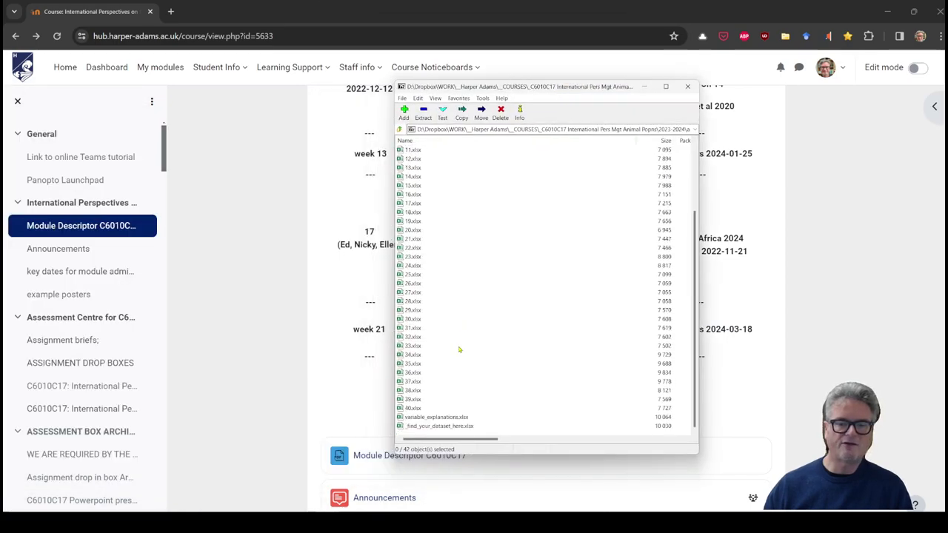
left_click(413, 409)
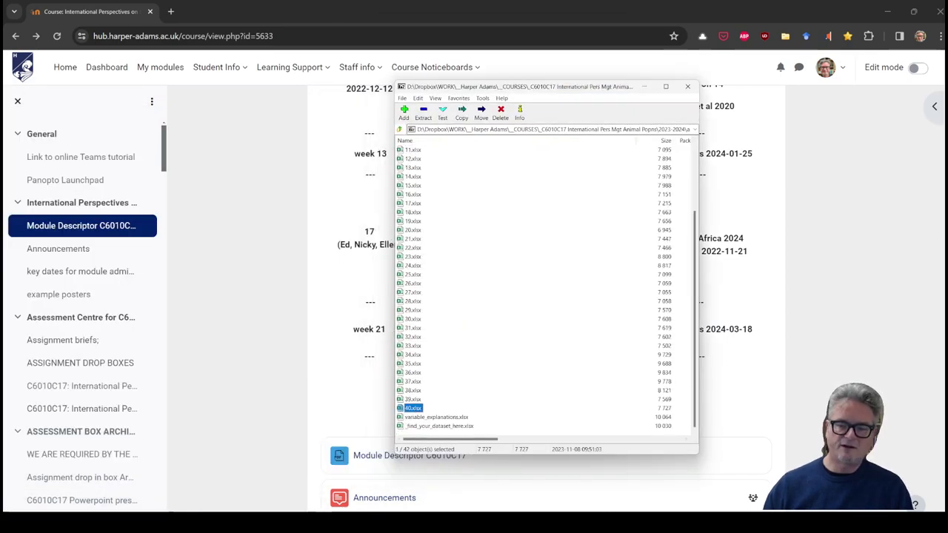
double_click(412, 409)
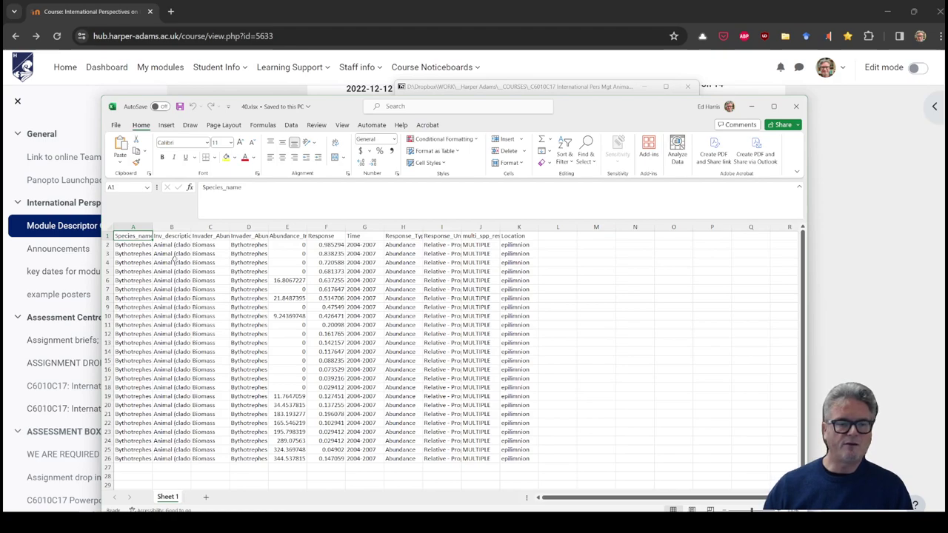
Step: Auto-fit all column widths in 40.xlsx and widen its window to show every column through Location
left_click(108, 226)
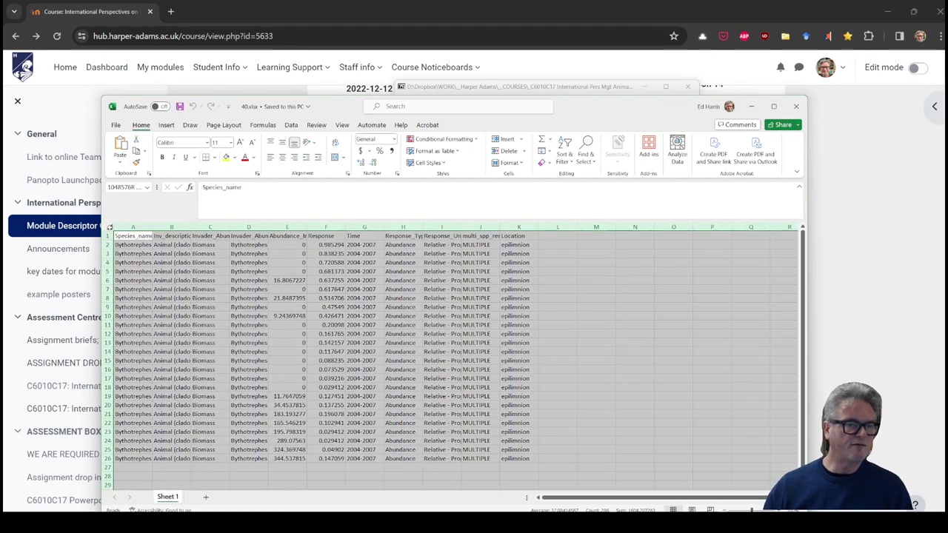
double_click(153, 227)
left_click(387, 353)
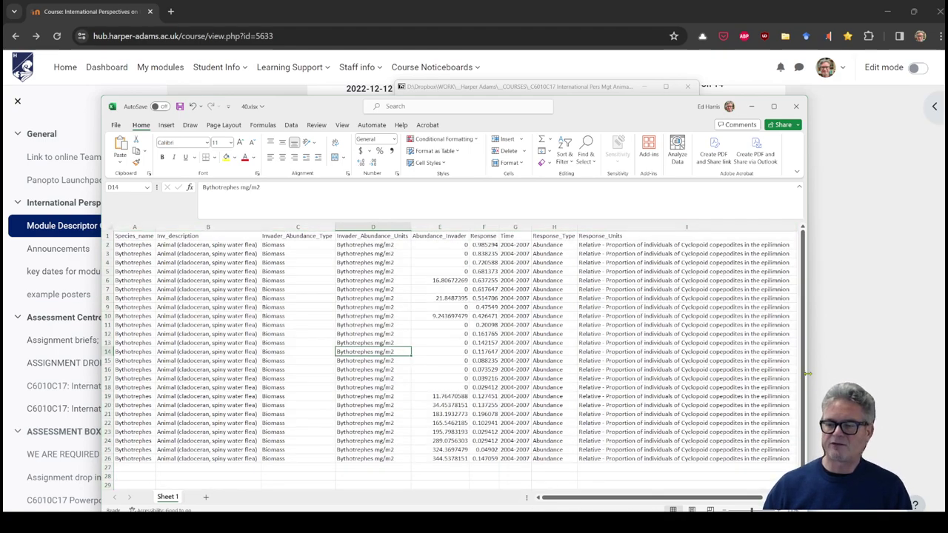
left_click_drag(811, 374, 931, 375)
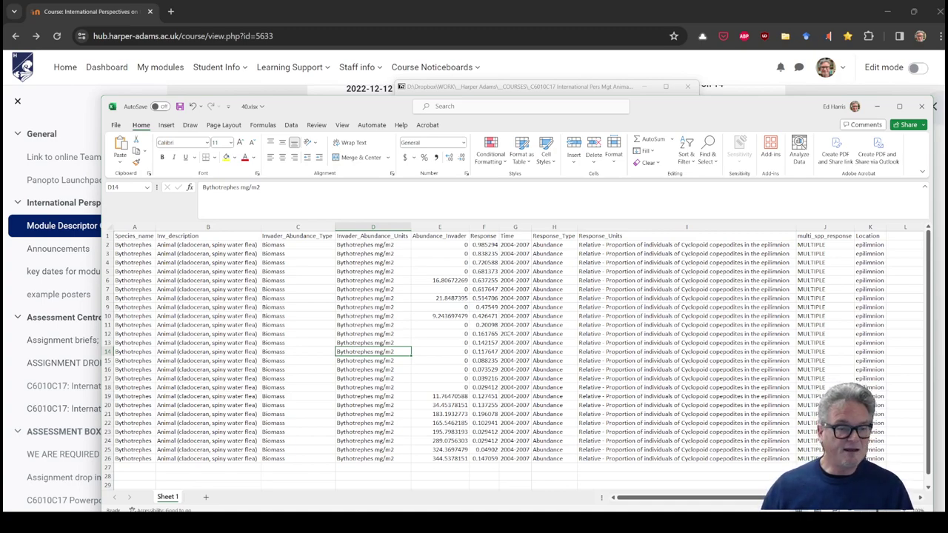
Step: Select the variable names in A1:K1 of 40.xlsx, and bring up variable_explanations.xlsx from the archive
left_click(149, 237)
left_click_drag(149, 236, 870, 235)
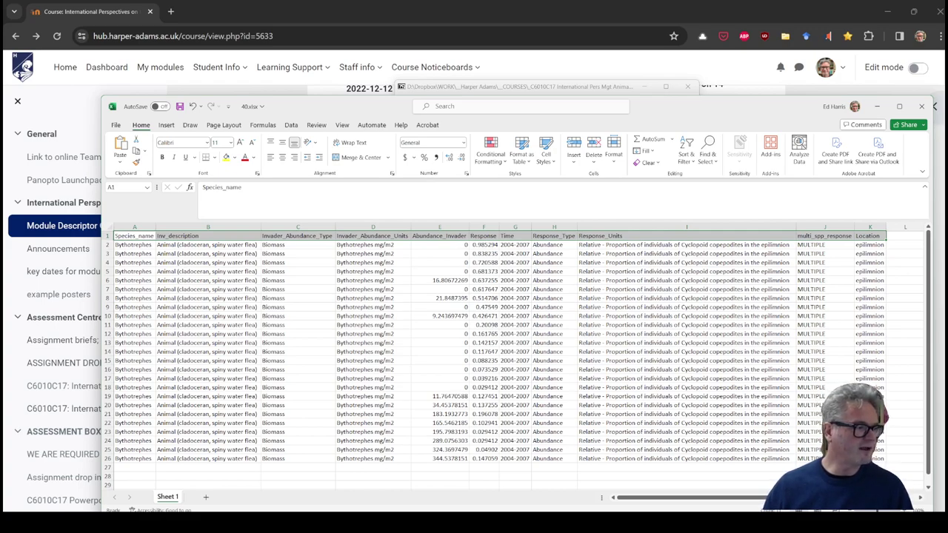
key("alt+Tab")
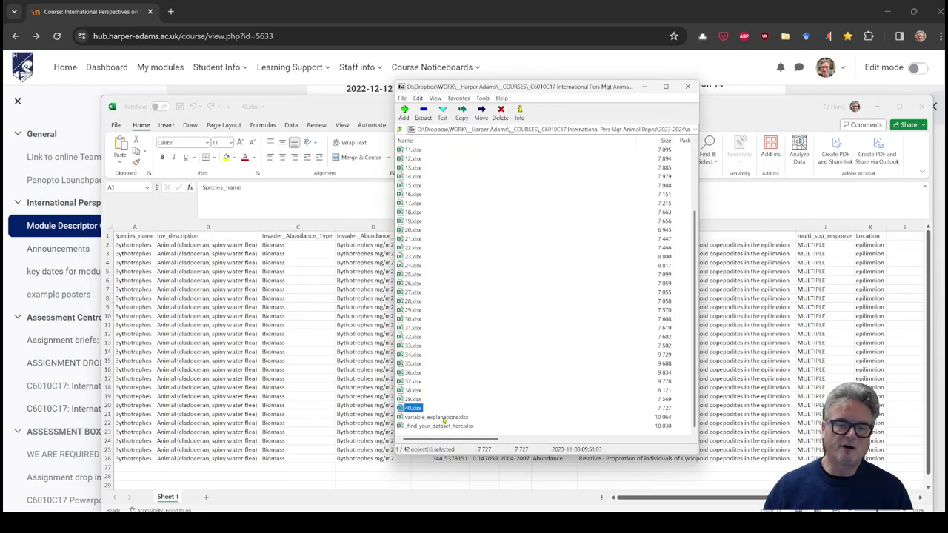
left_click(444, 418)
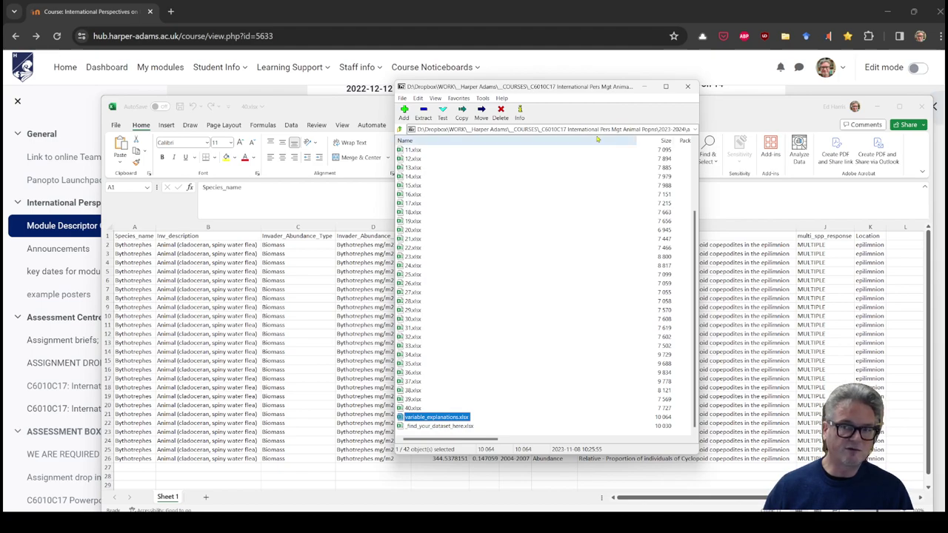
left_click(301, 119)
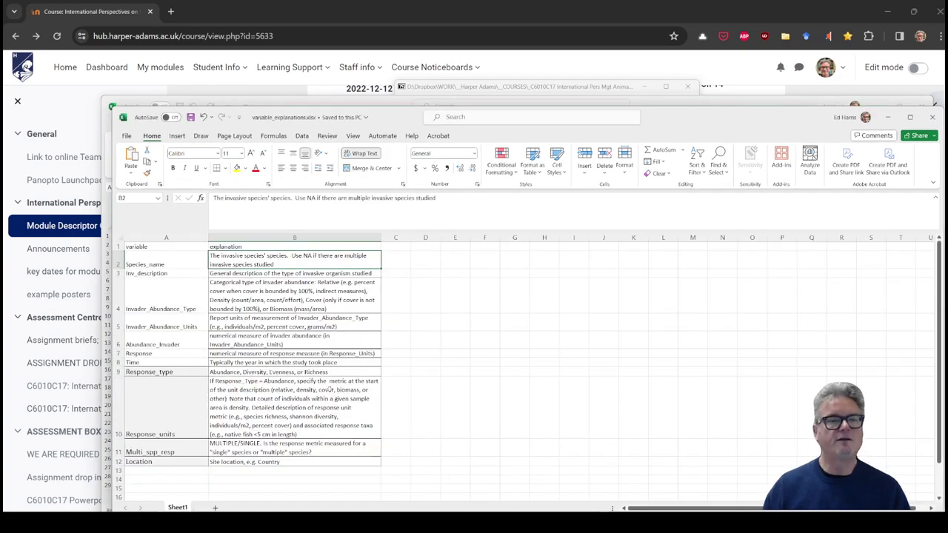
Step: Move the variable_explanations window up and narrow it to sit beside the 40.xlsx data, selecting its Species_name cell
left_click_drag(672, 120, 671, 87)
left_click_drag(112, 277, 509, 277)
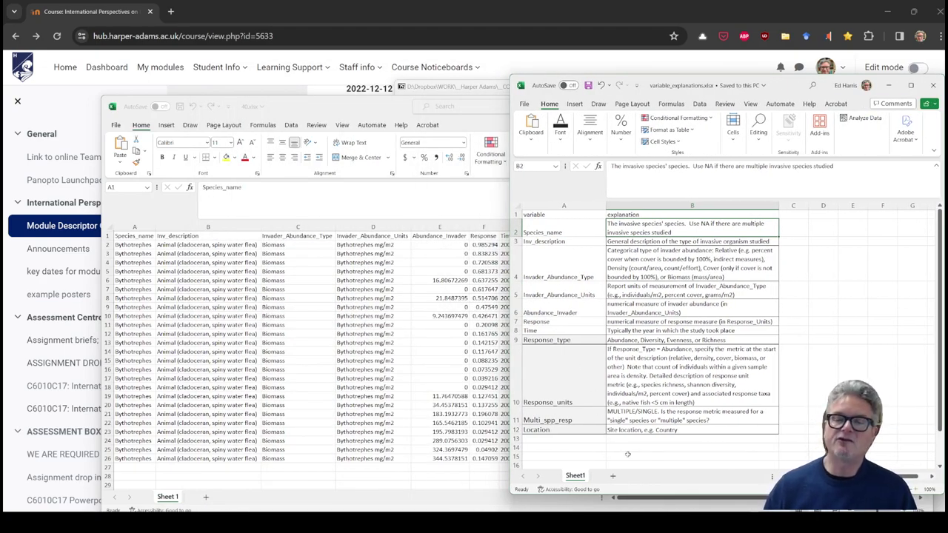
left_click(573, 226)
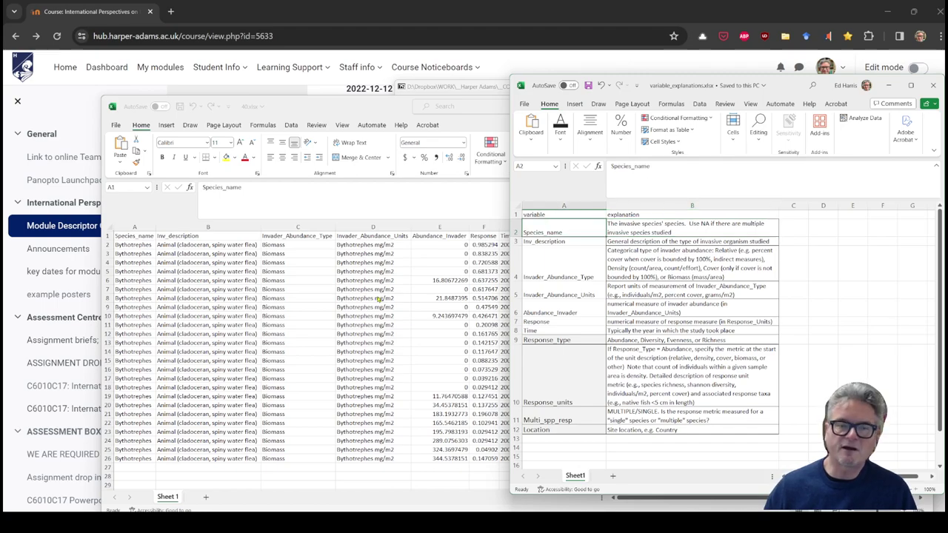
Step: Select the Species_name header in 40.xlsx and enlarge the sheet's zoom for readability
left_click(140, 237)
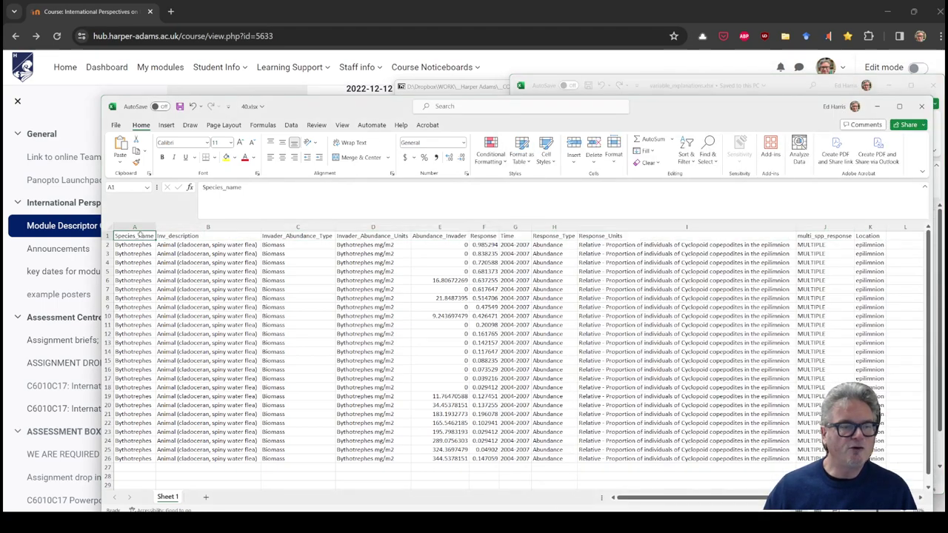
scroll(153, 276, "up", 2, "ctrl")
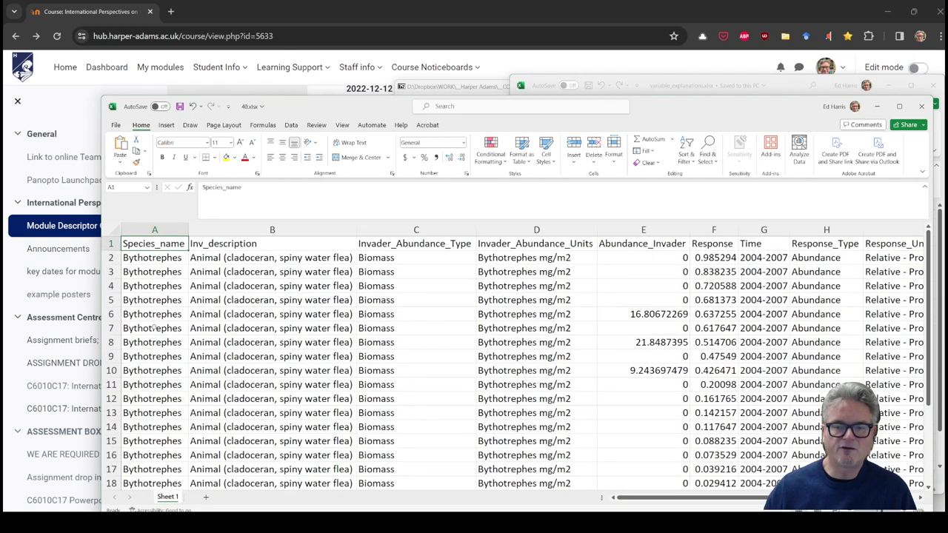
scroll(178, 328, "up", 1, "ctrl")
Step: Switch to the variable_explanations workbook and zoom its sheet to 145%, keeping the header row in view
key("alt+Tab")
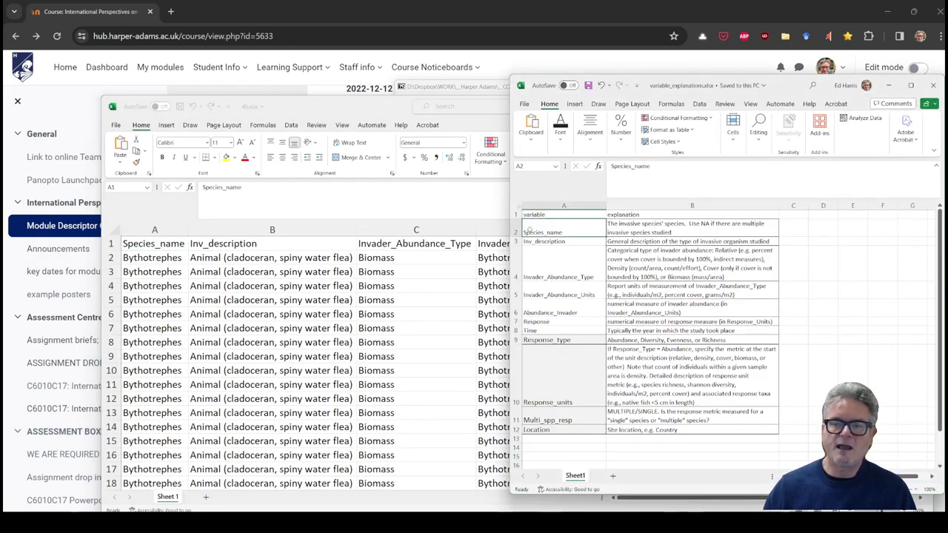
scroll(593, 272, "up", 3, "ctrl")
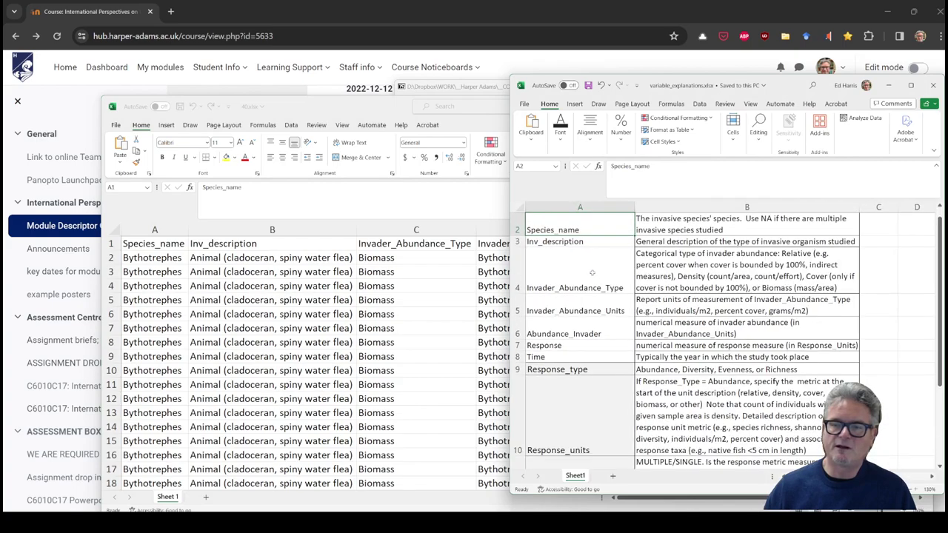
scroll(597, 279, "up", 1)
scroll(599, 283, "up", 1, "ctrl")
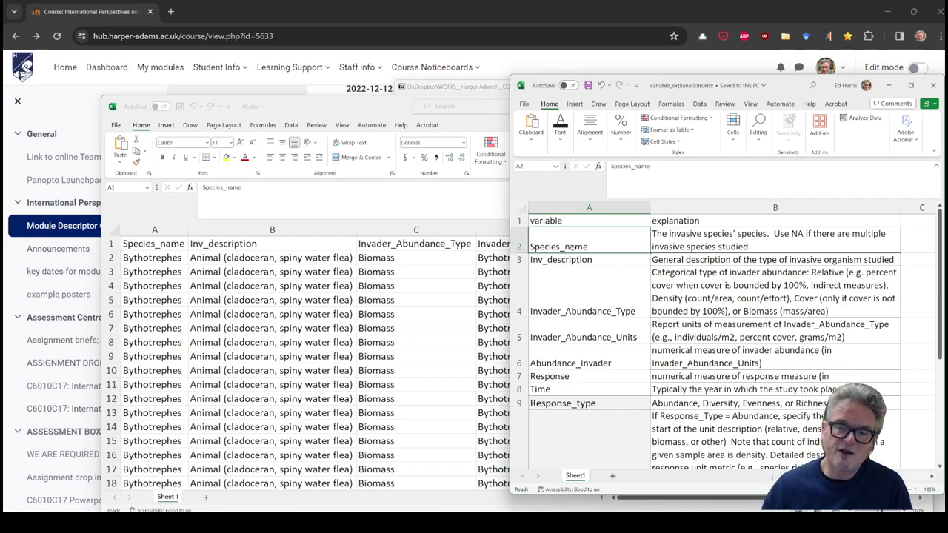
Step: Compare the Species_name explanation in cell B2 with the first species entry in cell A2 of 40.xlsx
left_click(757, 251)
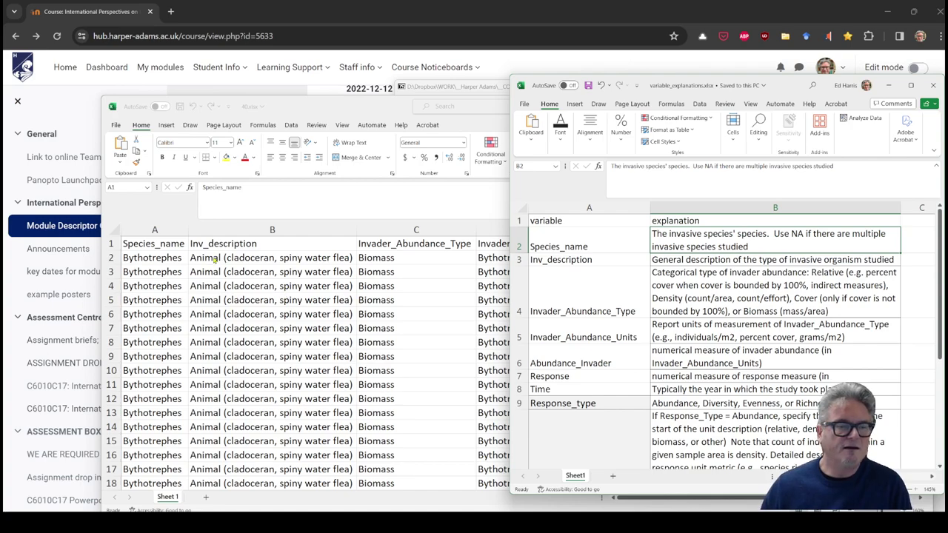
left_click(219, 258)
left_click(218, 258)
left_click(156, 258)
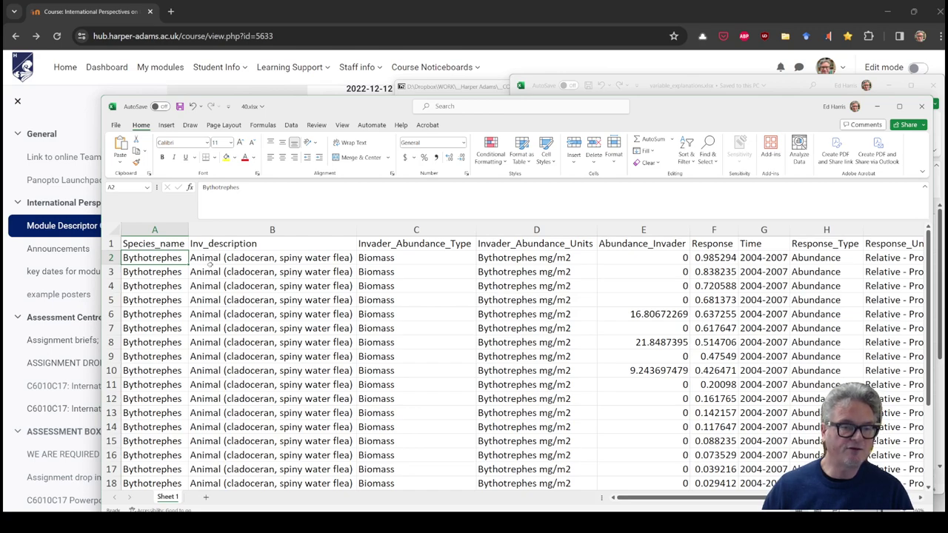
key("alt+Tab")
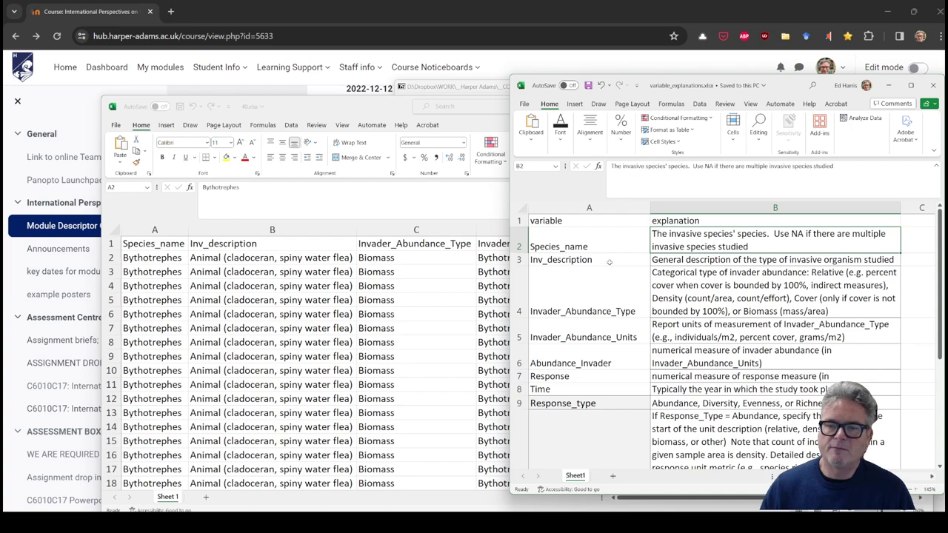
left_click(156, 257)
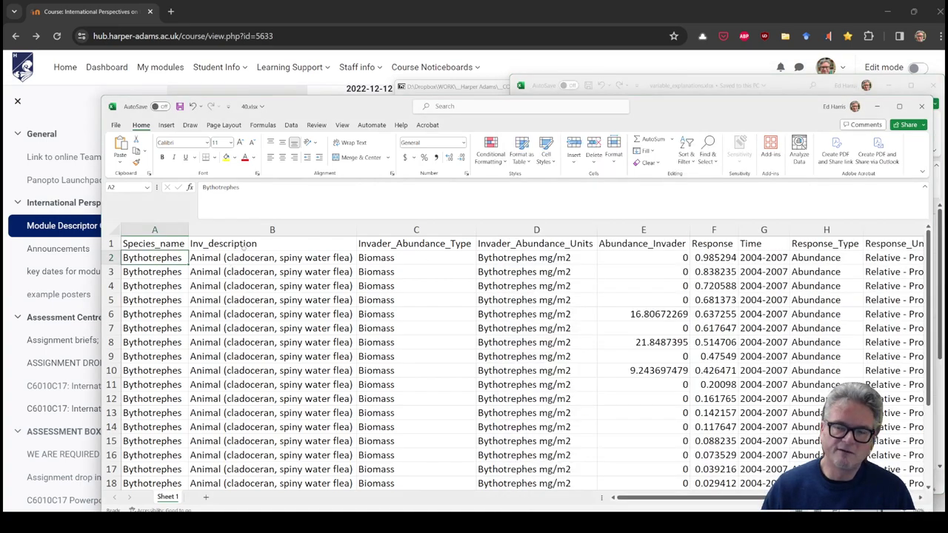
left_click(666, 85)
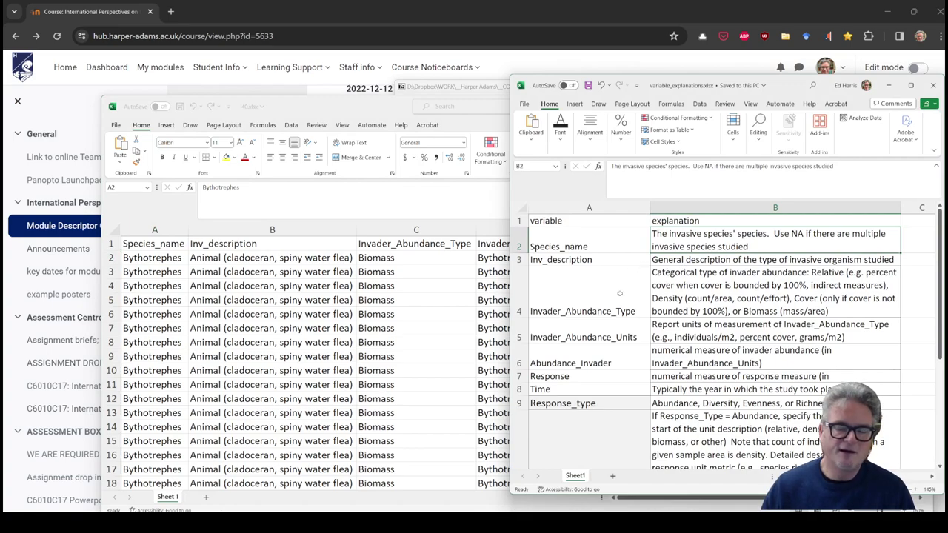
Step: Examine the Inv_description column and its first entry in 40.xlsx, and return to the variable_explanations workbook
left_click(251, 230)
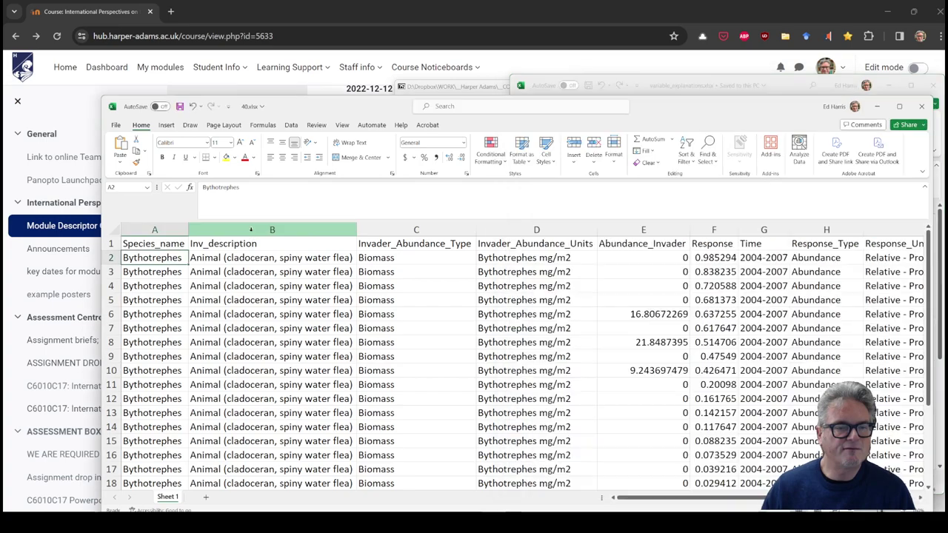
left_click(251, 231)
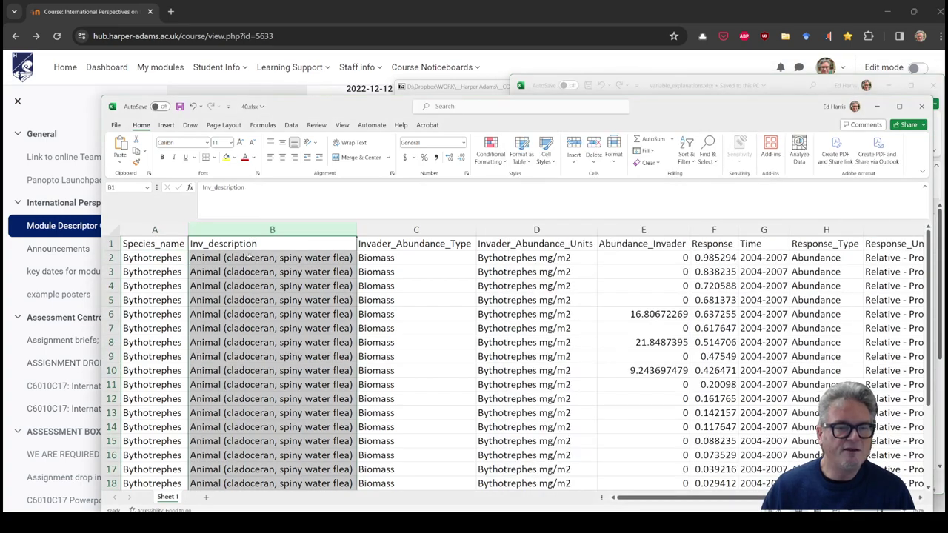
left_click(247, 257)
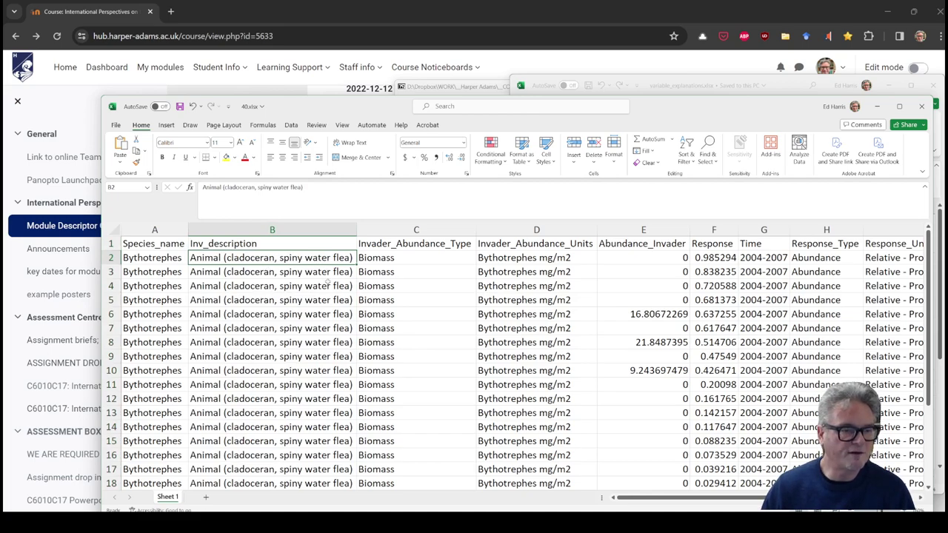
key("Left")
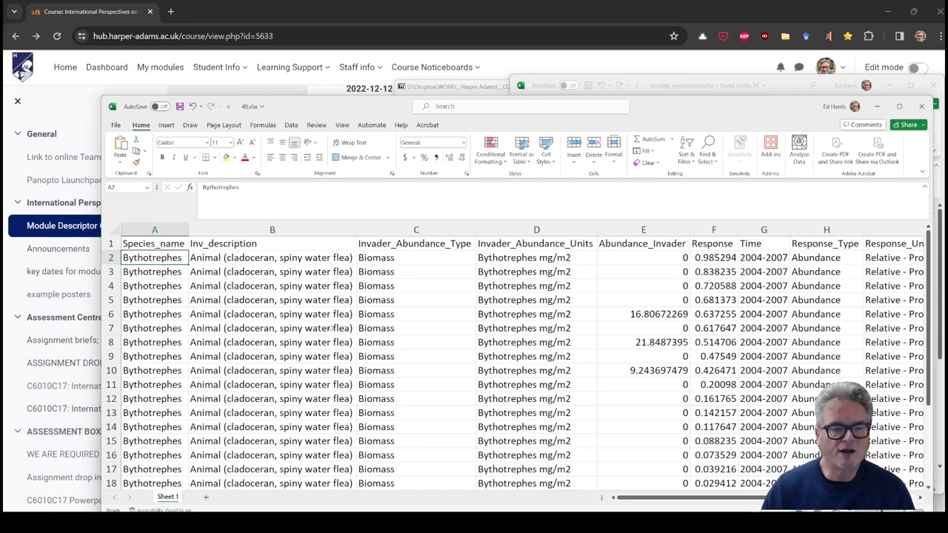
key("alt+Tab")
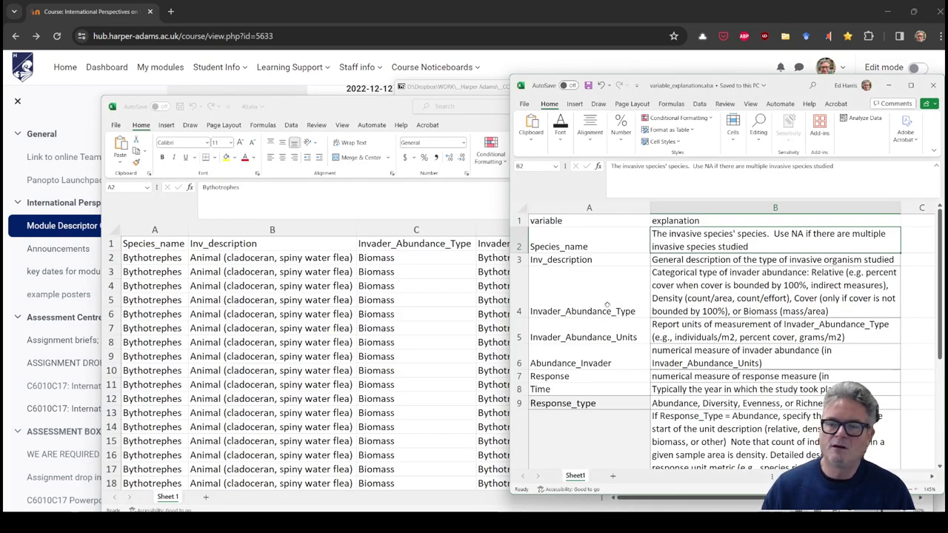
Step: Examine the Invader_Abundance_Type column in 40.xlsx, reselect the first species entry, and return to the variable_explanations workbook
left_click(423, 231)
left_click(423, 231)
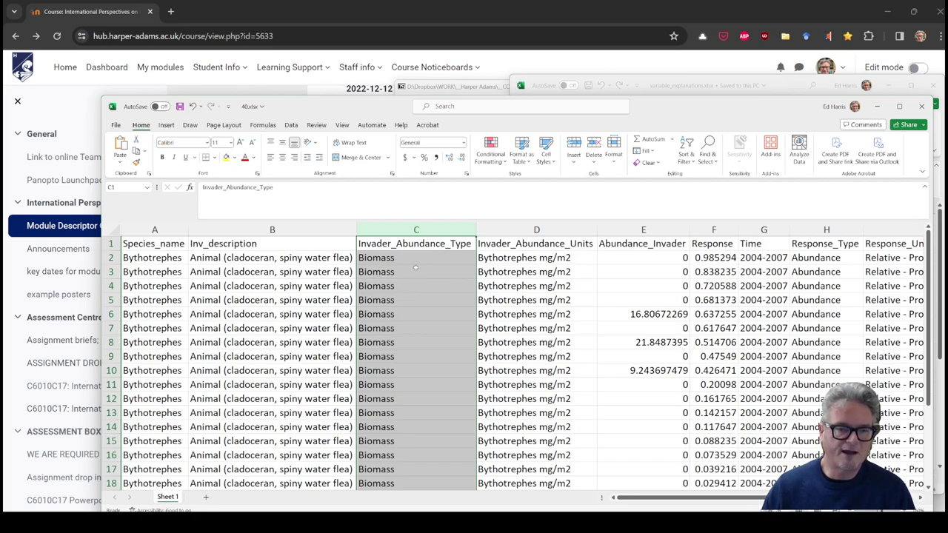
left_click(174, 263)
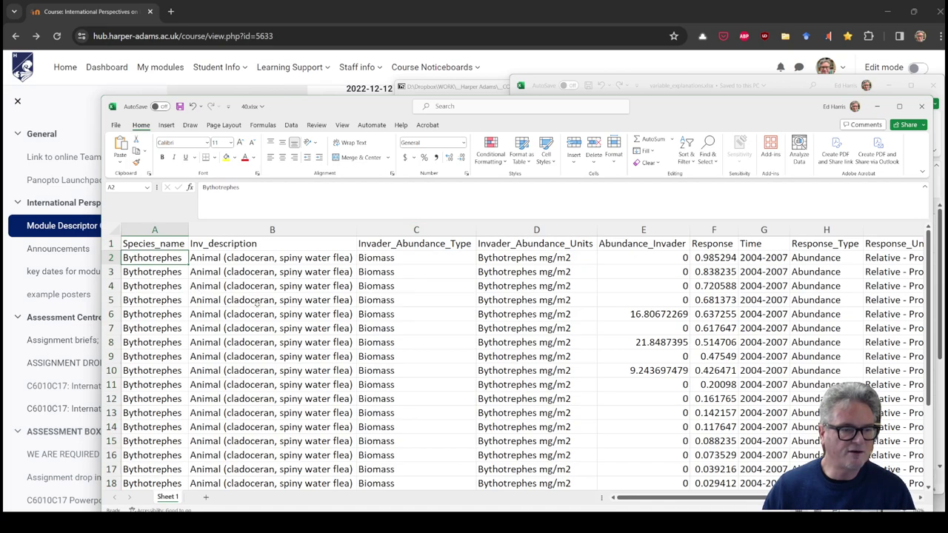
key("alt+Tab")
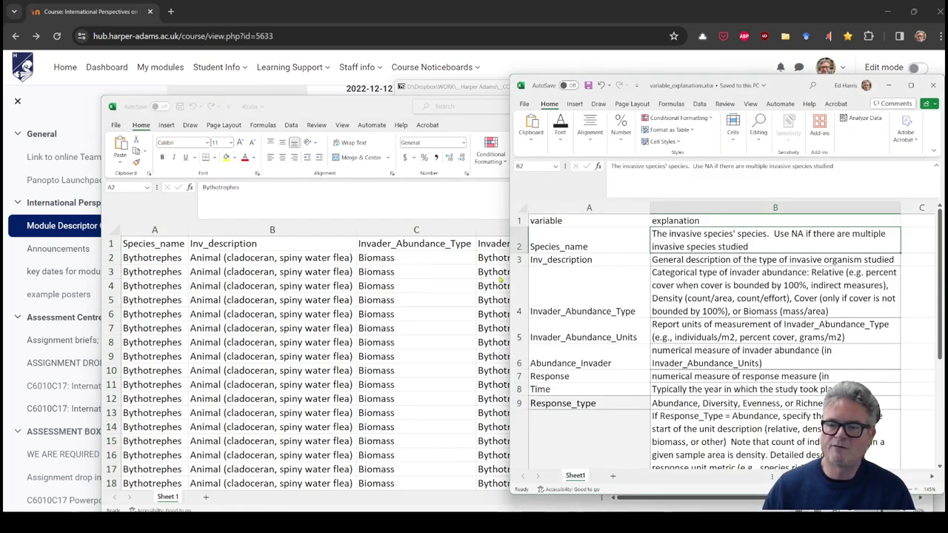
Step: Read the Invader_Abundance_Type explanation in cell B4, highlighting the words Cover and Biomass within its text
left_click(579, 299)
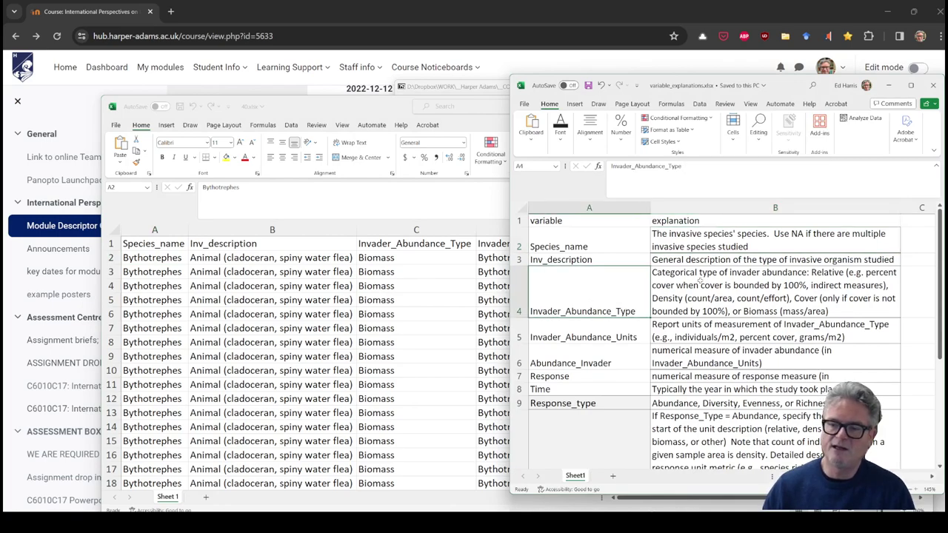
left_click(701, 282)
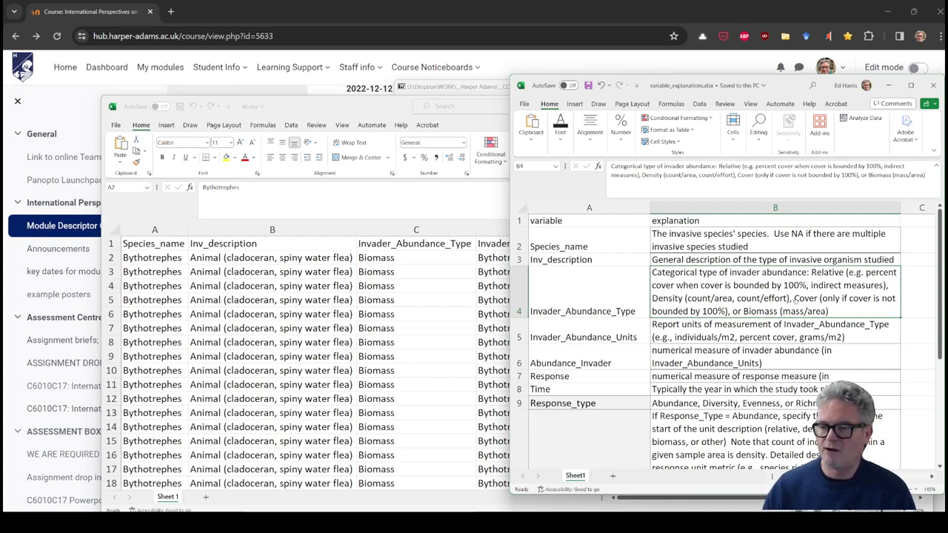
double_click(672, 297)
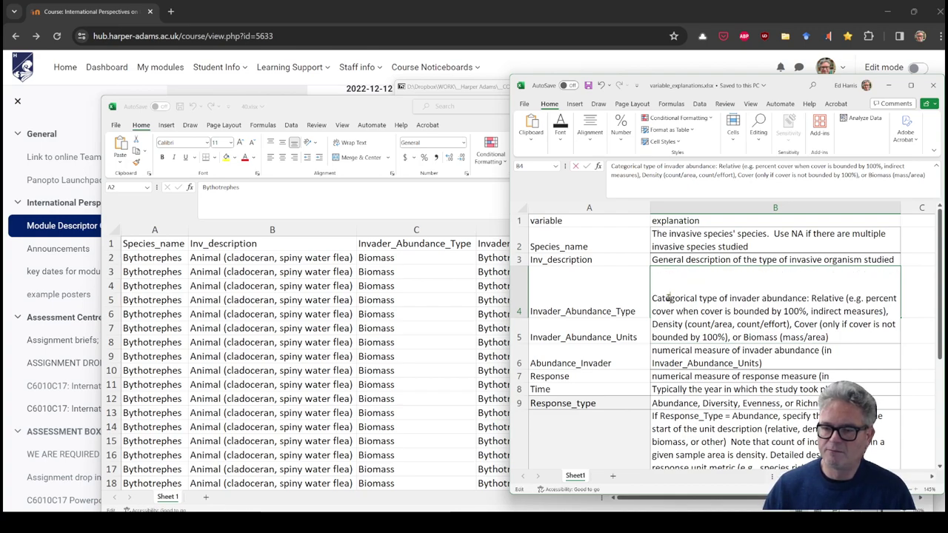
double_click(801, 324)
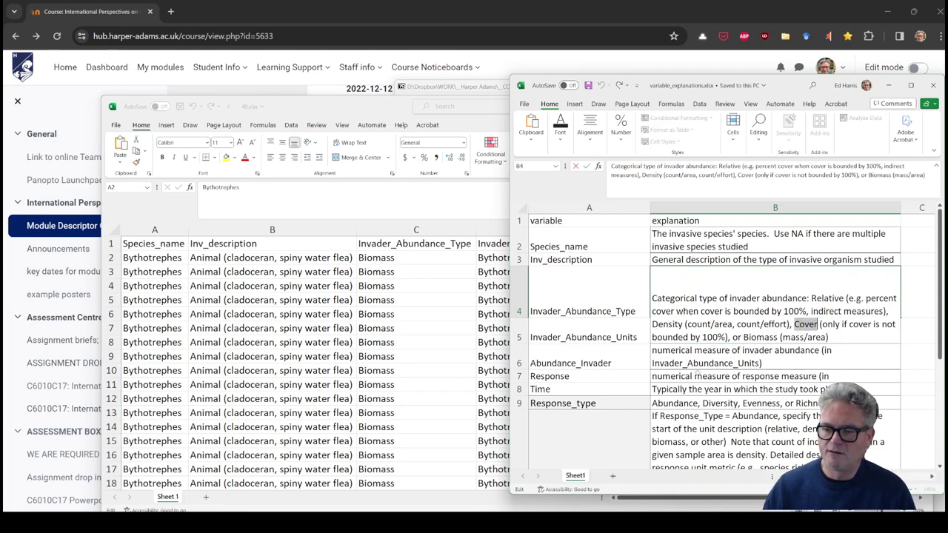
left_click(756, 337)
double_click(756, 338)
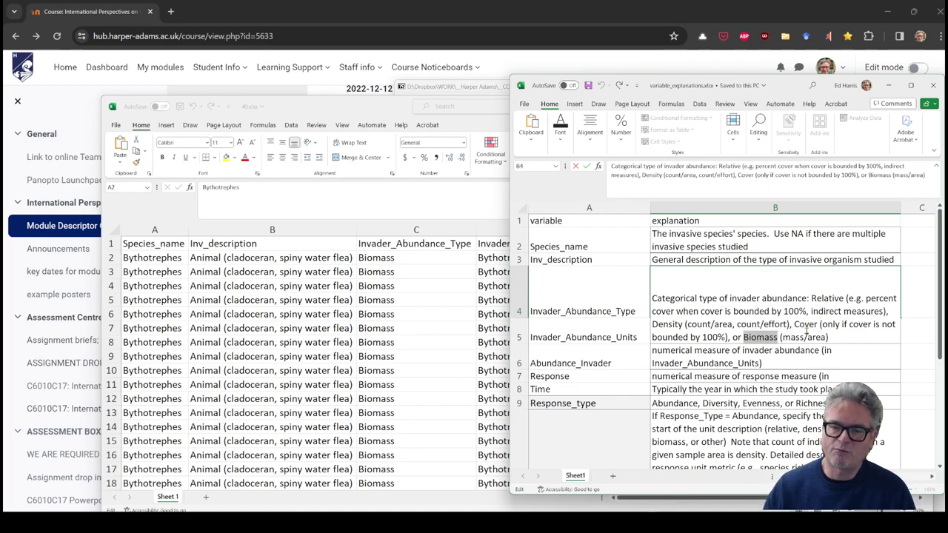
Step: Compare the Invader_Abundance_Units column in 40.xlsx with its entry in variable_explanations, ending on cell D2 of the dataset
left_click(405, 260)
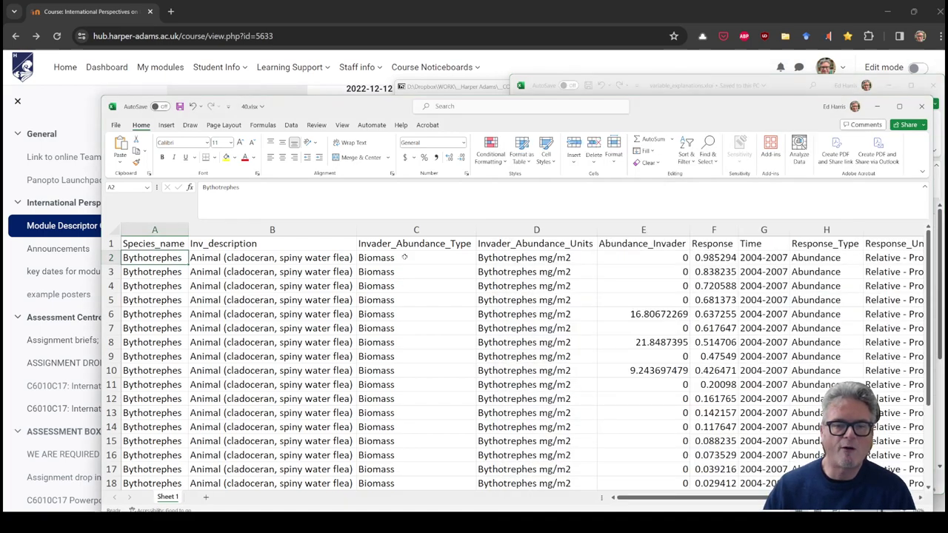
left_click(524, 231)
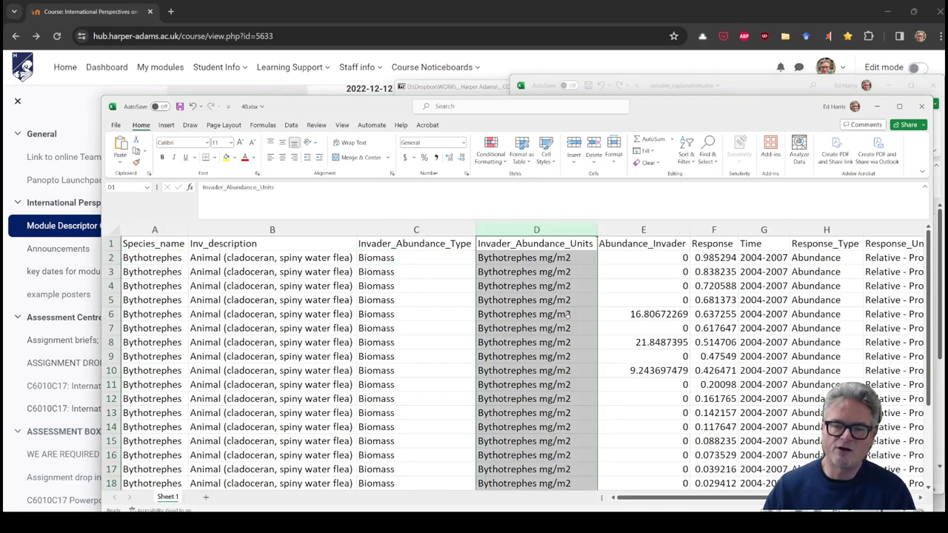
key("alt+Tab")
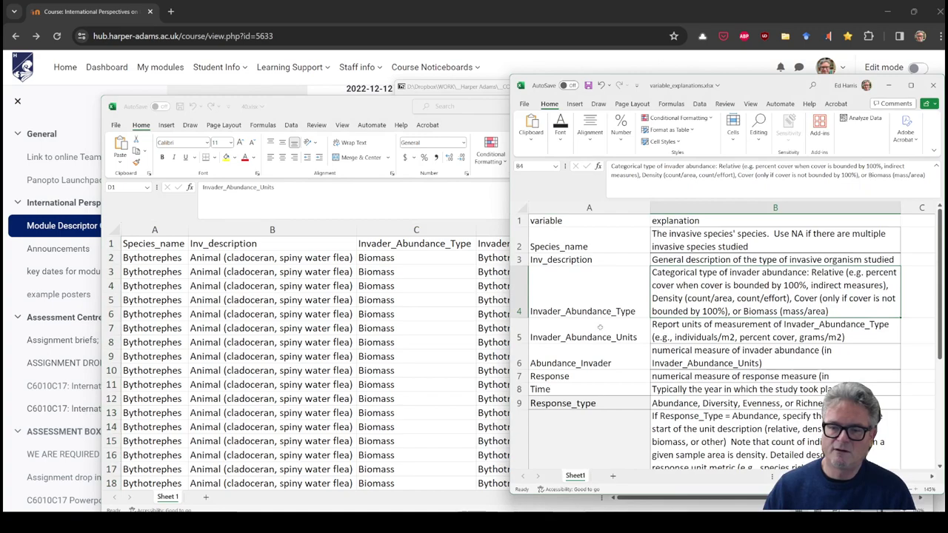
left_click(600, 330)
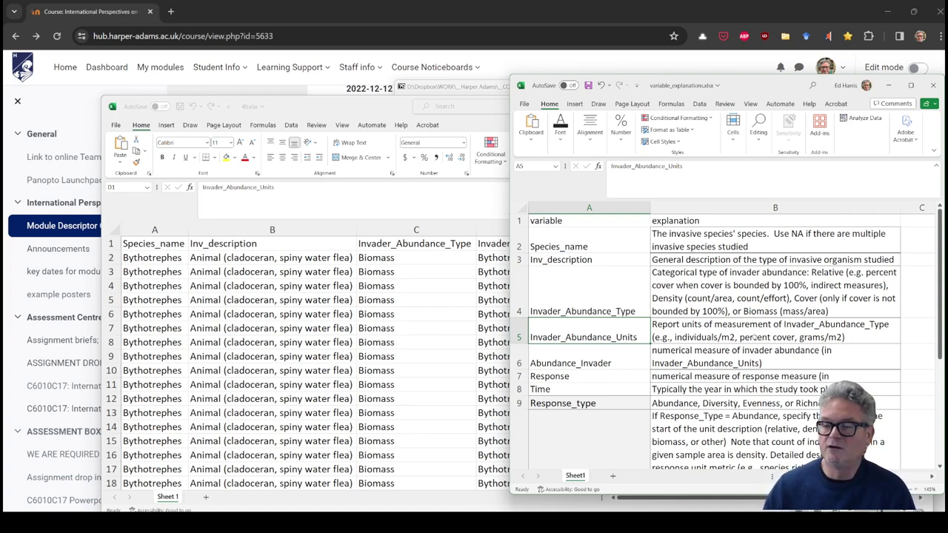
left_click(497, 308)
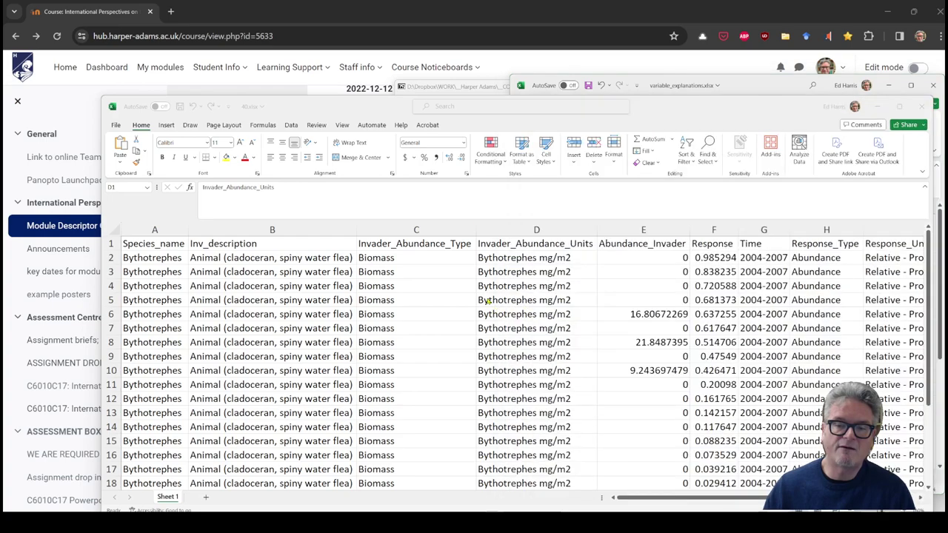
left_click(528, 261)
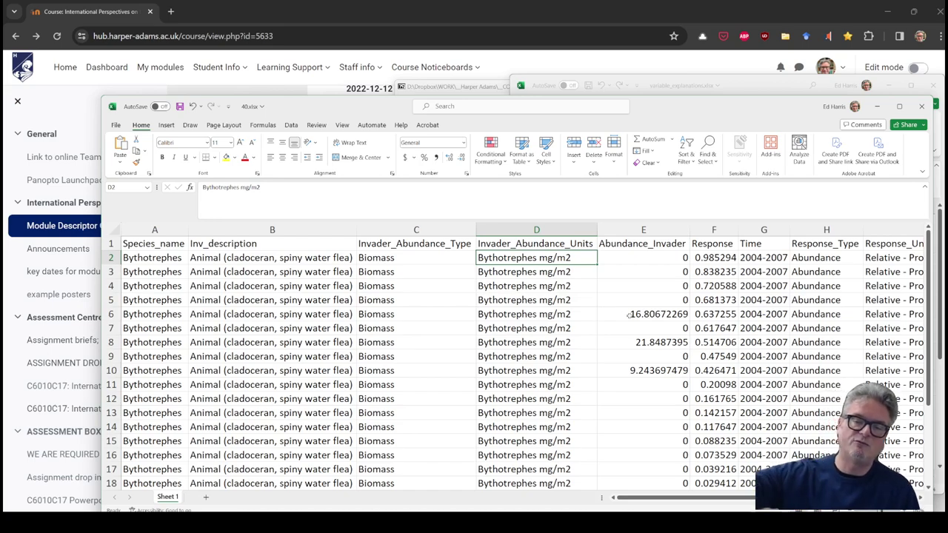
Step: Look up Abundance_Invader in the variable_explanations workbook and select the matching column header in 40.xlsx
key("alt+Tab")
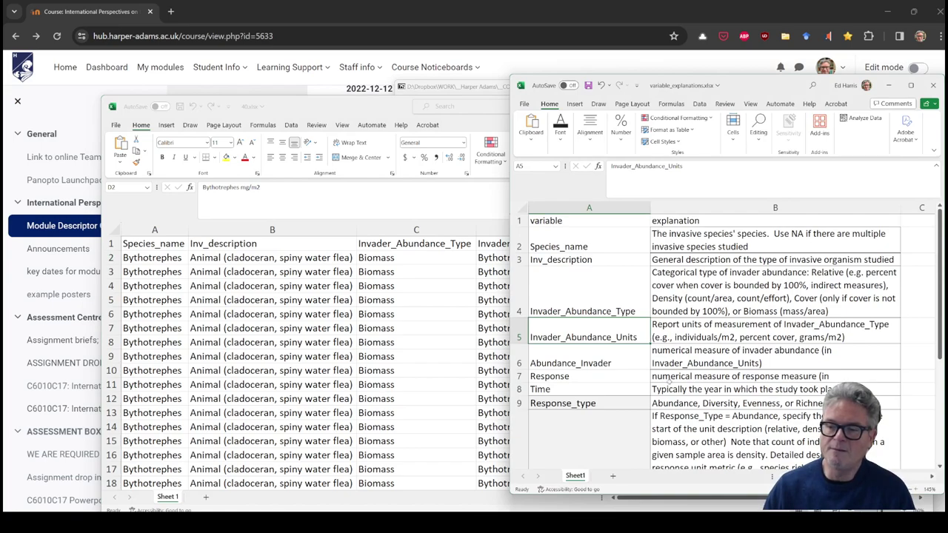
scroll(606, 363, "down", 1)
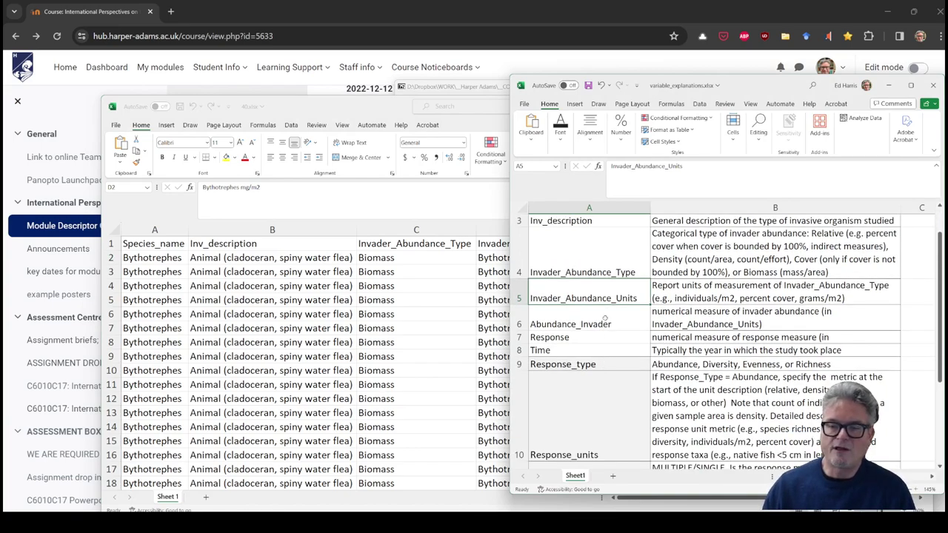
left_click(606, 317)
left_click(468, 315)
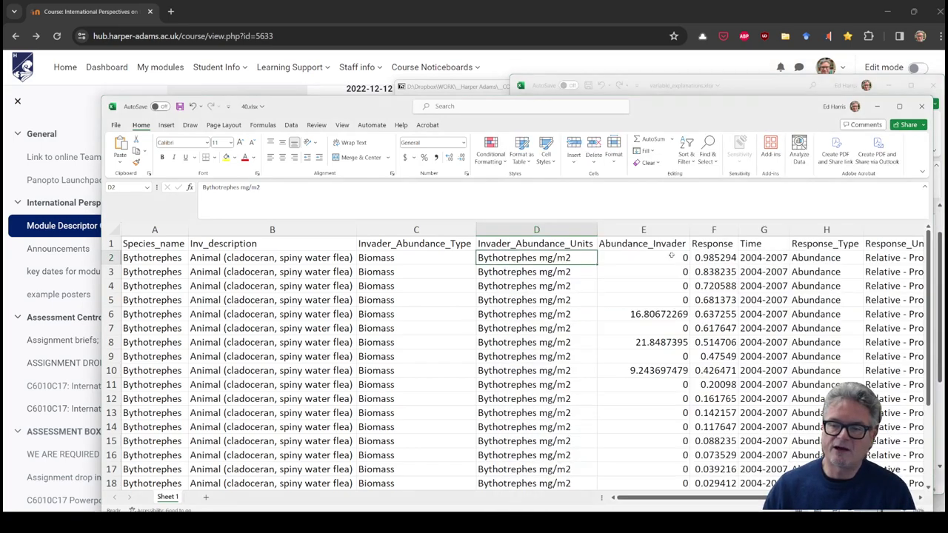
left_click(655, 245)
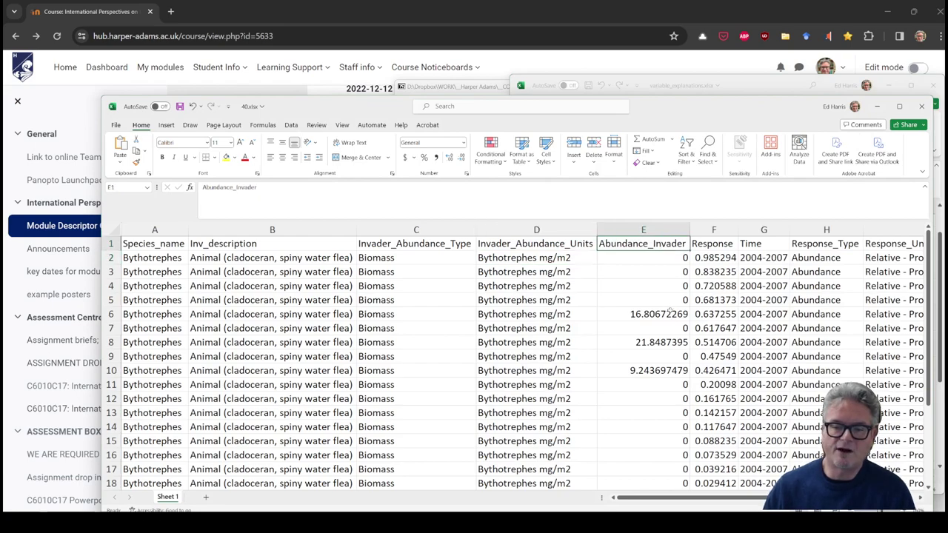
Step: Inspect individual zero and nonzero Abundance_Invader values in 40.xlsx and select the range E19:E26
left_click(679, 320)
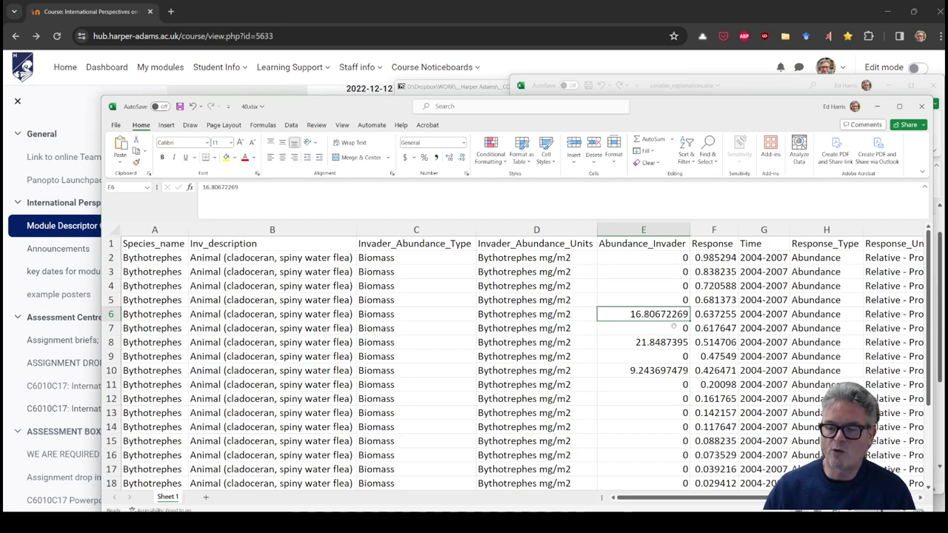
left_click(675, 259)
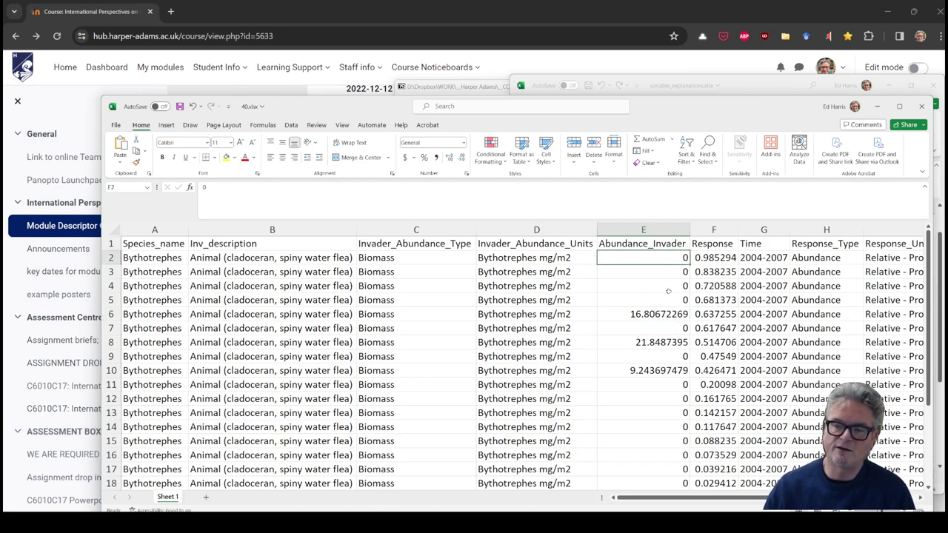
left_click(676, 277)
left_click(675, 286)
left_click(671, 302)
left_click(667, 400)
left_click(669, 413)
left_click(668, 437)
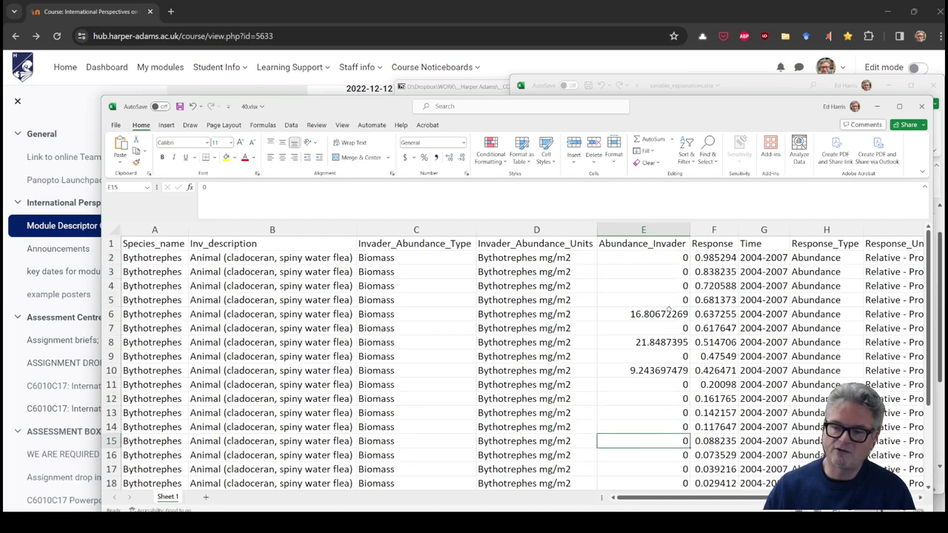
left_click_drag(671, 311, 658, 472)
scroll(664, 369, "down", 3)
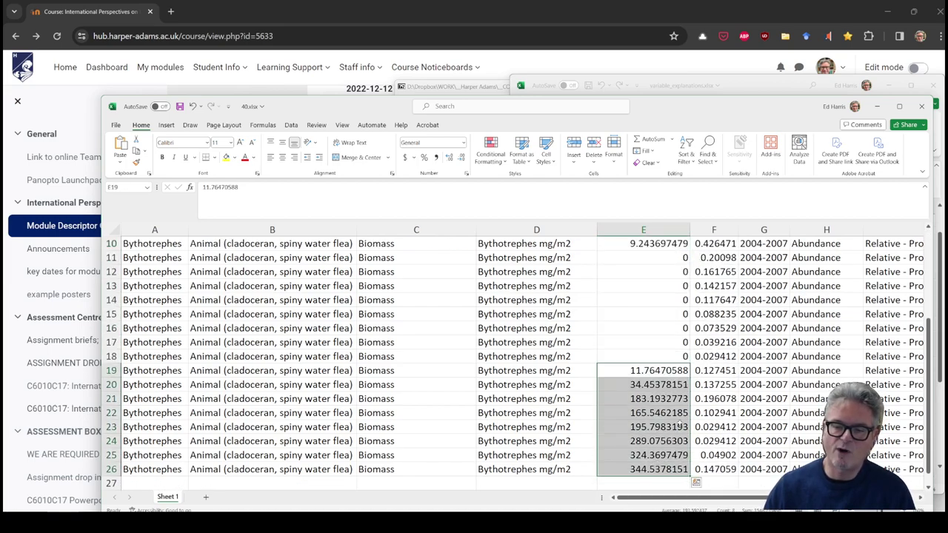
Step: Read the Response explanation in cell B7 of variable_explanations, and select the Response values F2:F12 in 40.xlsx
key("alt+Tab")
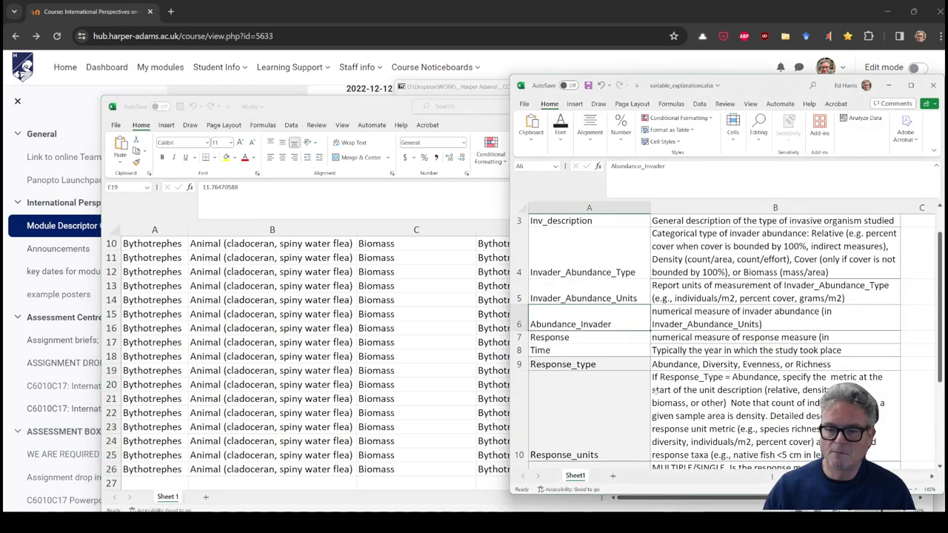
left_click(612, 341)
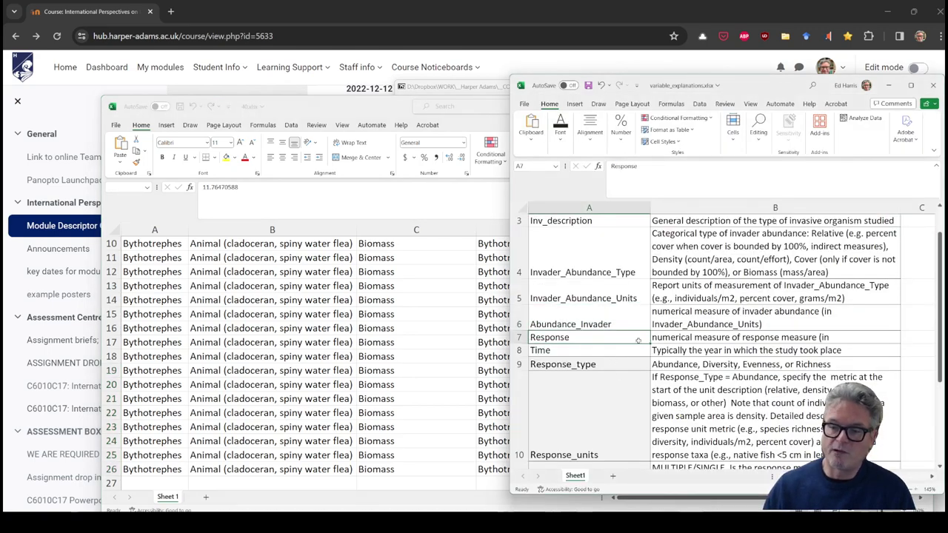
left_click(697, 338)
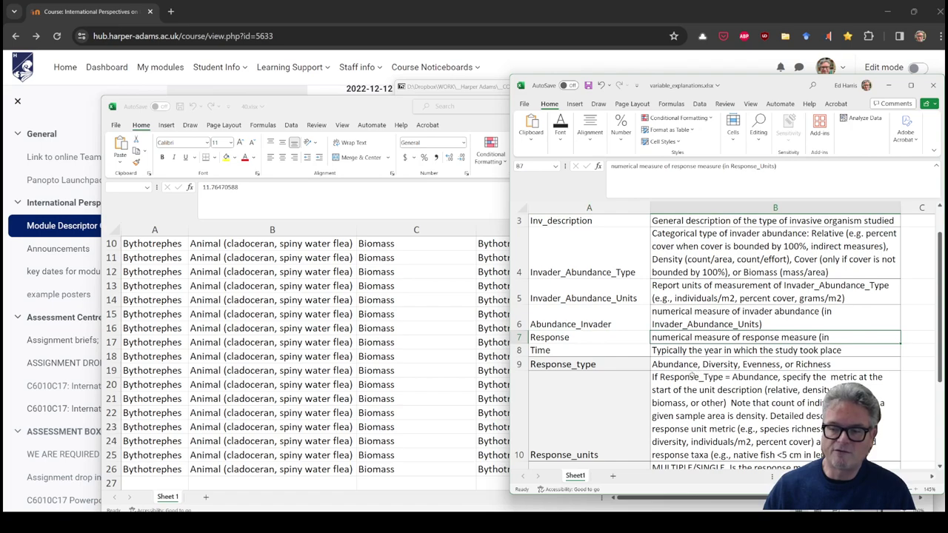
key("alt+Tab")
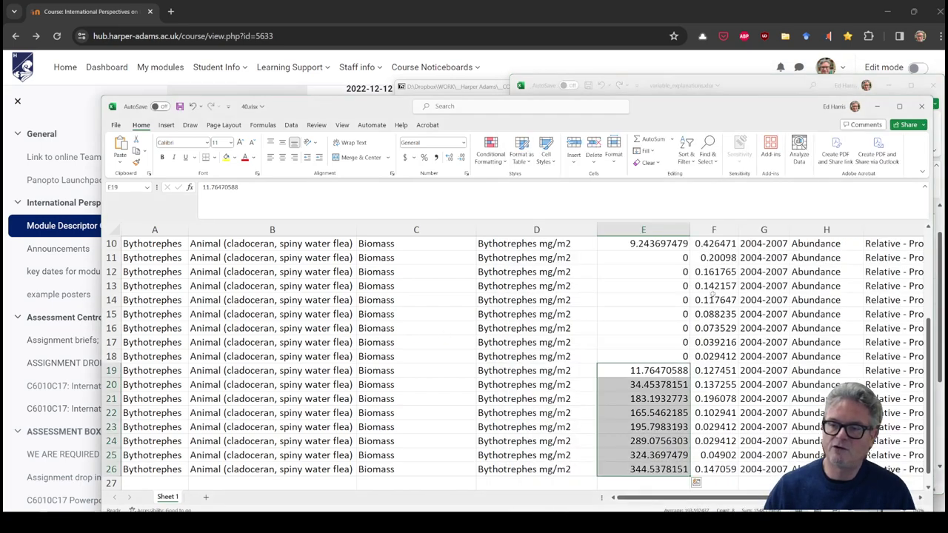
left_click(715, 231)
scroll(715, 237, "up", 3)
left_click(712, 244)
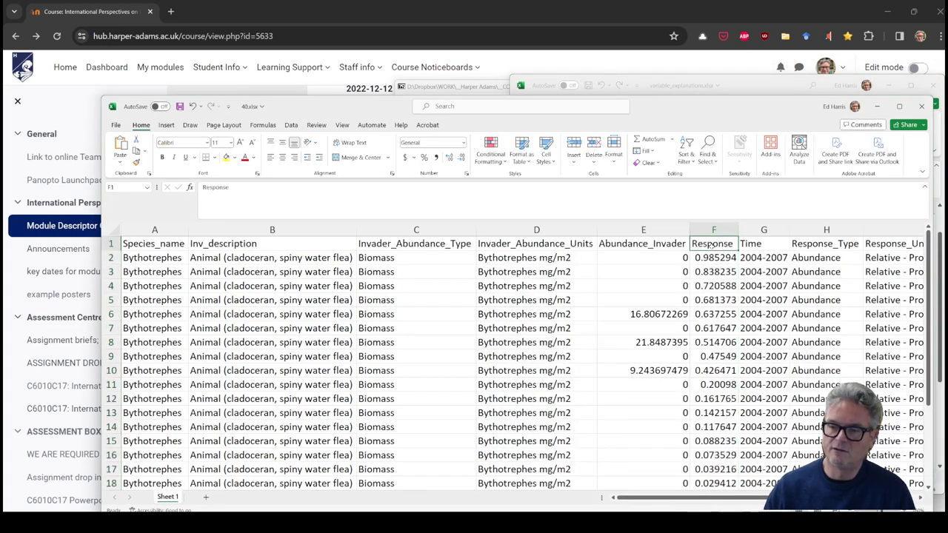
left_click_drag(713, 259, 722, 398)
Step: Highlight the Time variable and its explanation in variable_explanations, and select the Time column in 40.xlsx
key("alt+Tab")
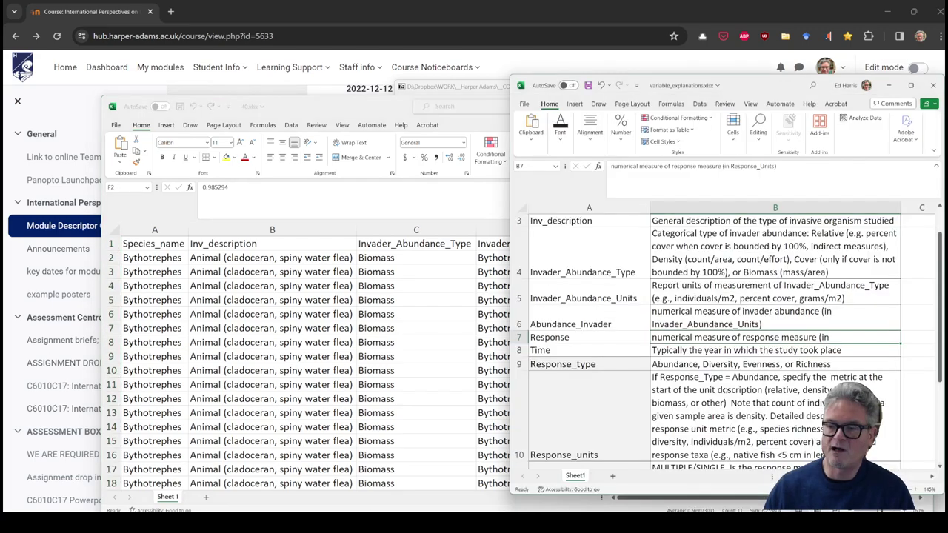
scroll(722, 398, "down", 1)
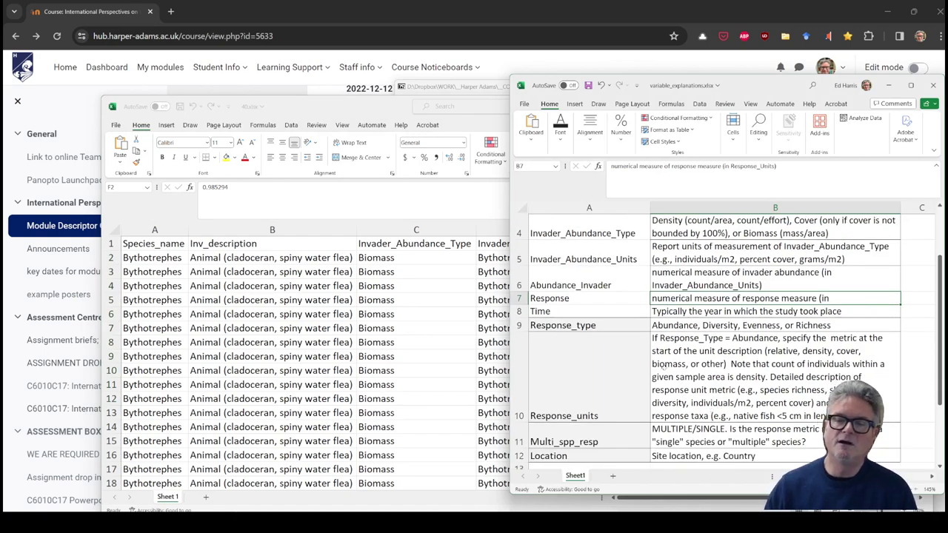
left_click(625, 309)
left_click_drag(624, 309, 683, 308)
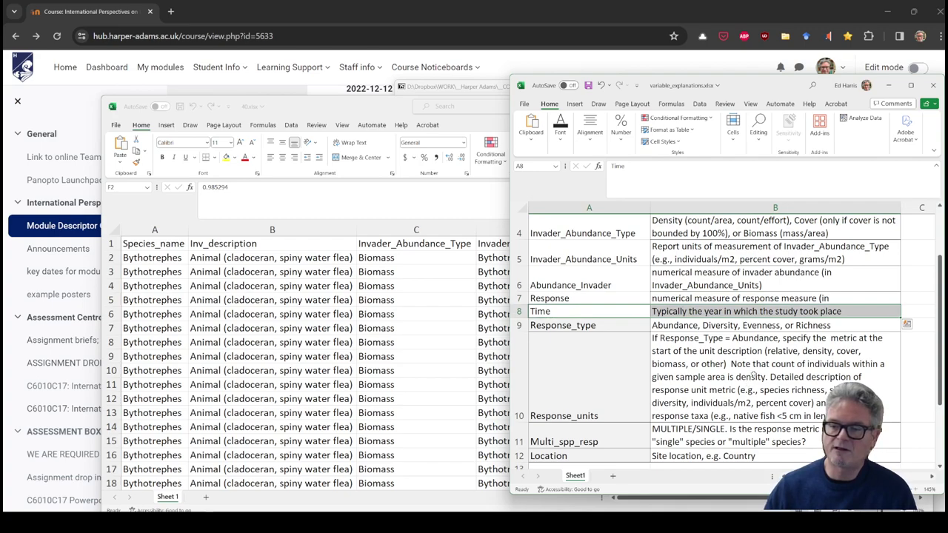
left_click(476, 324)
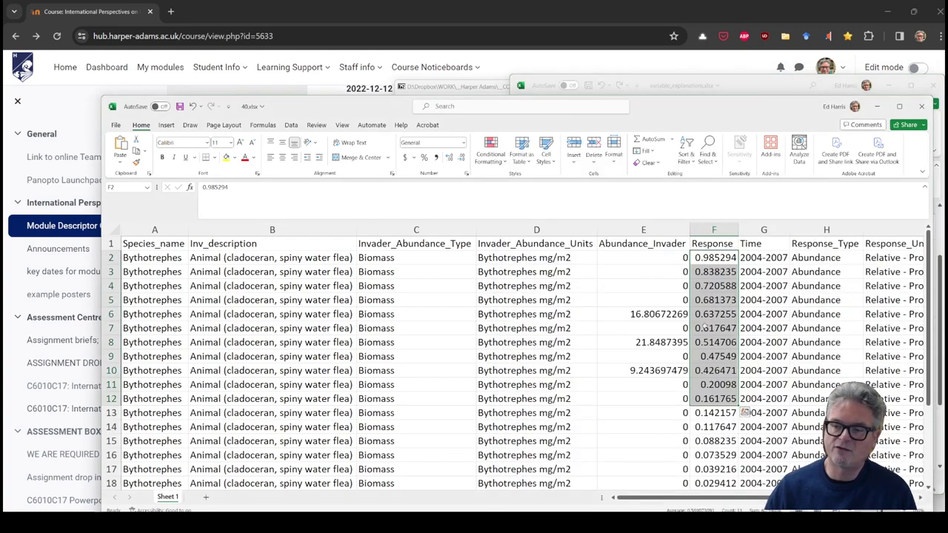
left_click(763, 230)
Step: Bring the Response_Type column of 40.xlsx into view and look up the Response_type entry in variable_explanations
left_click_drag(676, 498, 770, 497)
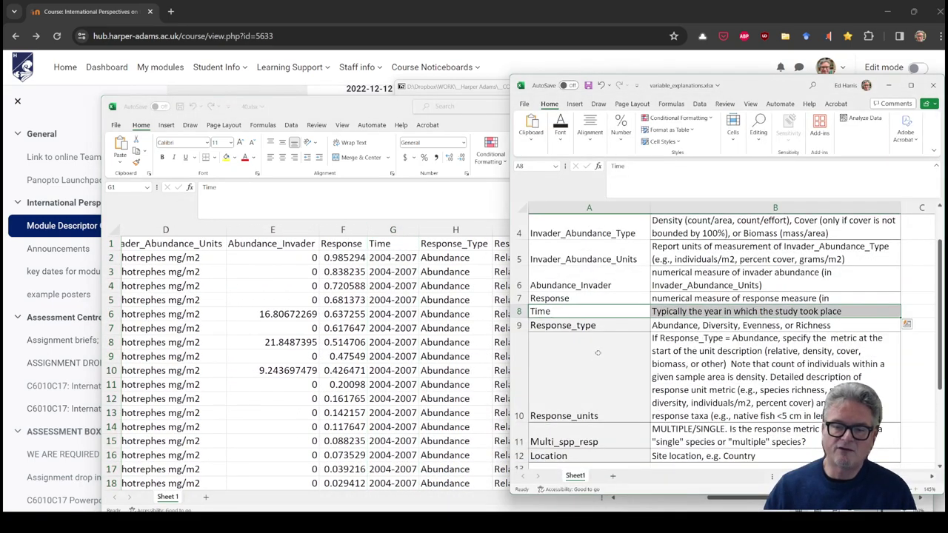
left_click(593, 326)
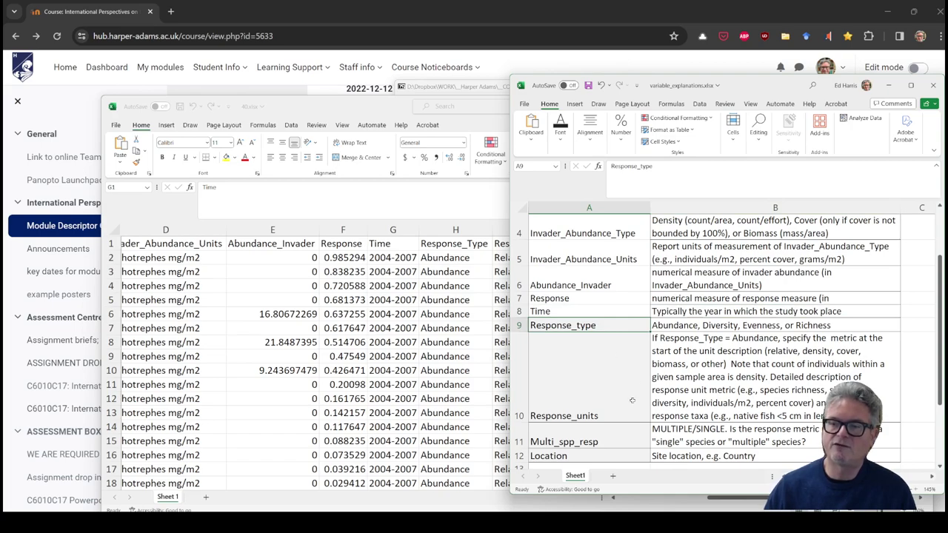
scroll(632, 400, "up", 1)
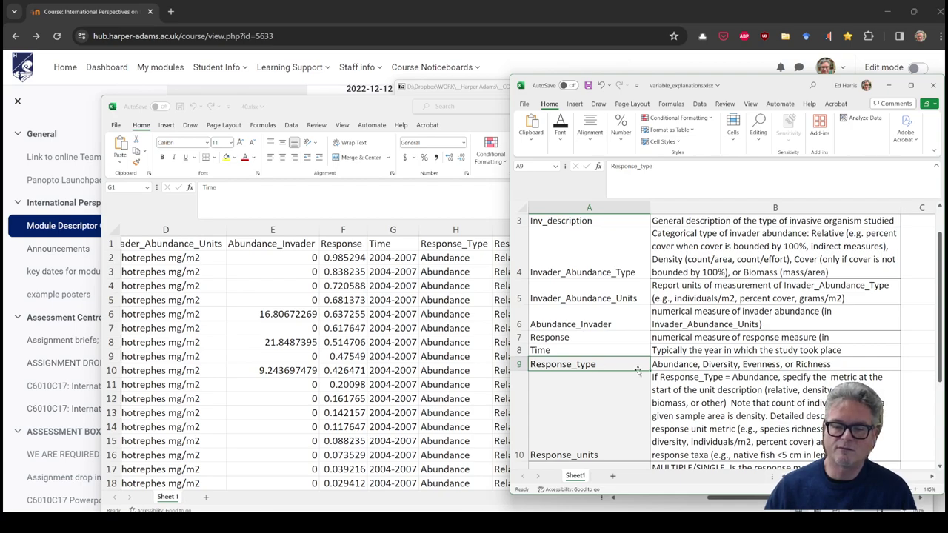
scroll(634, 377, "down", 1)
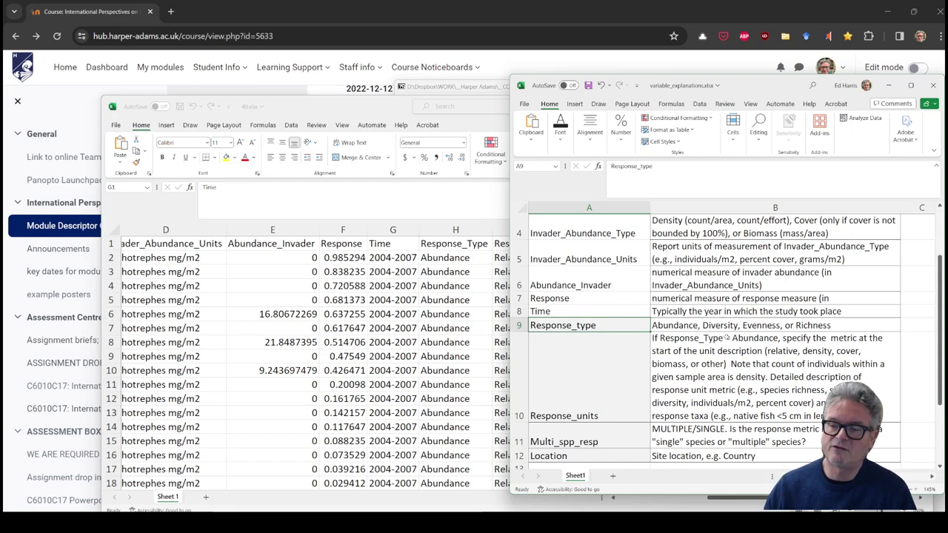
Step: Highlight the Time column and the Response_Type column of 40.xlsx in turn
left_click(469, 335)
left_click(392, 230)
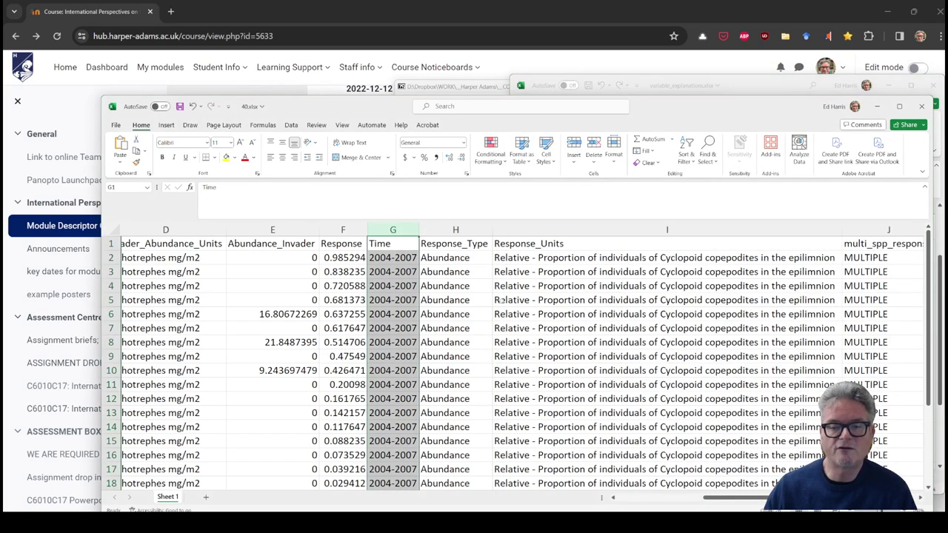
left_click(456, 230)
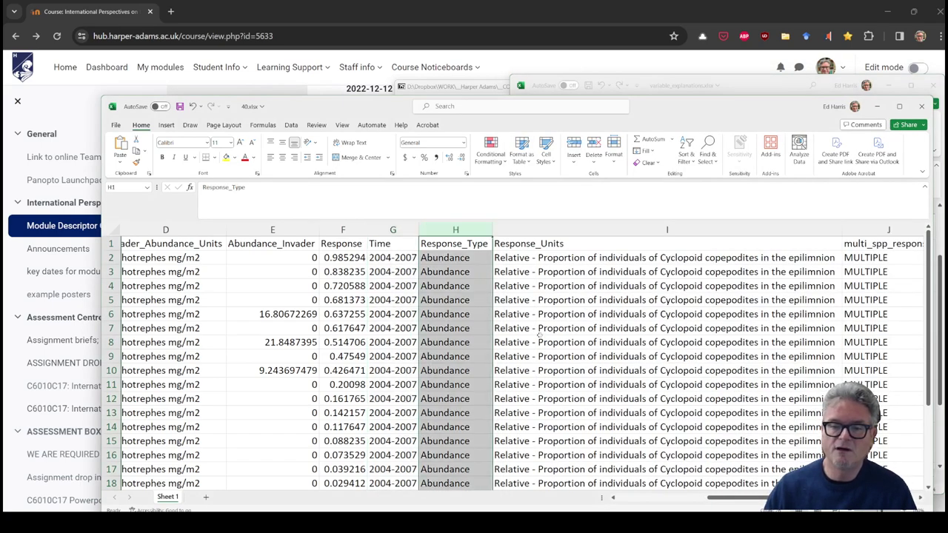
Step: Select the Response_Units column in 40.xlsx and look up the Response_units entry in variable_explanations
left_click(582, 229)
key("alt+Tab")
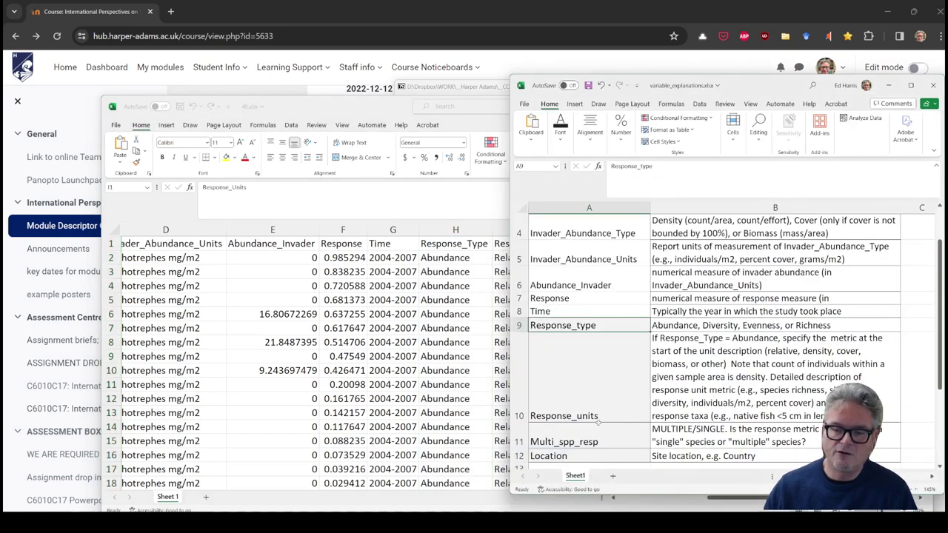
left_click(632, 415)
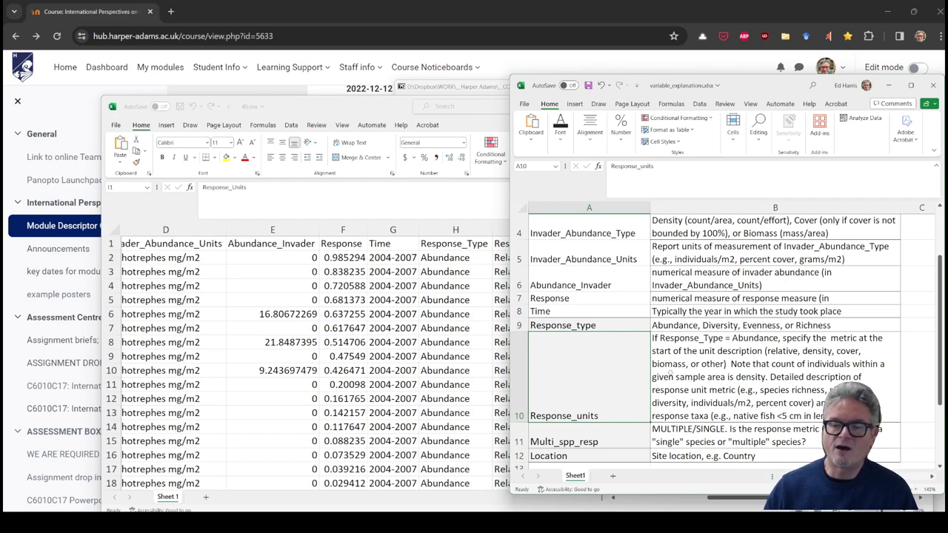
Step: Return to 40.xlsx, highlight the Response column, and inspect the first record's Response, Response_Type and Response_Units cells F2, H2 and I2
key("alt+Tab")
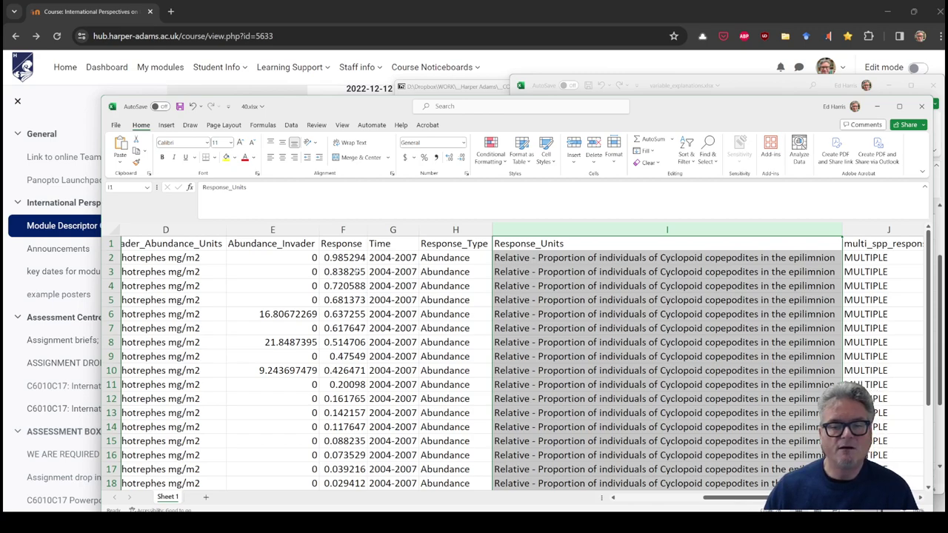
left_click(343, 231)
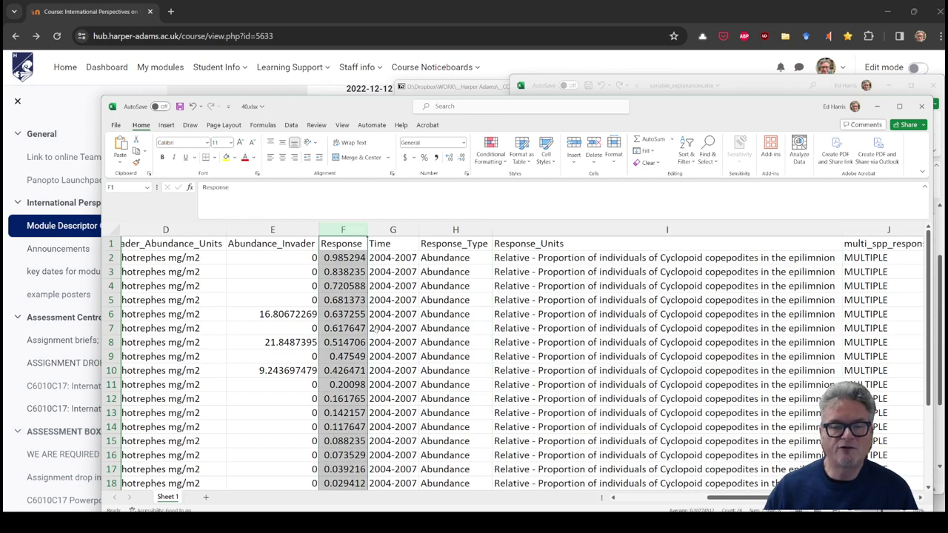
left_click(356, 256)
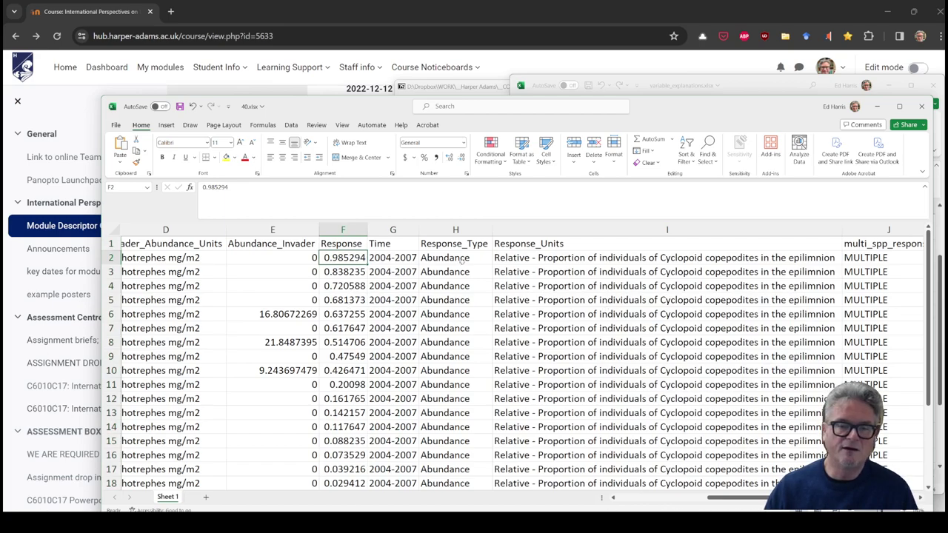
left_click(458, 262)
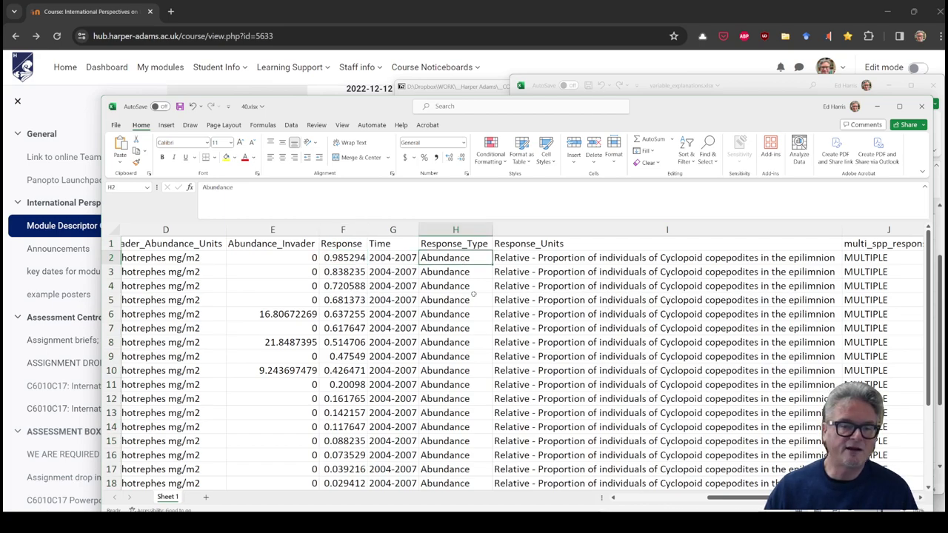
left_click(550, 257)
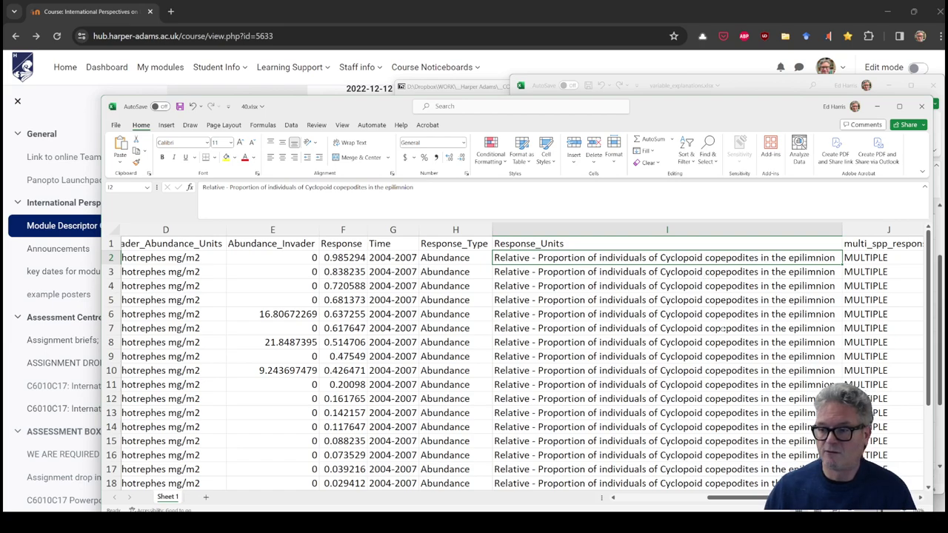
Step: Look up the Multi_spp_resp entry in variable_explanations and read its explanation in cell B11
key("alt+Tab")
scroll(650, 404, "down", 1)
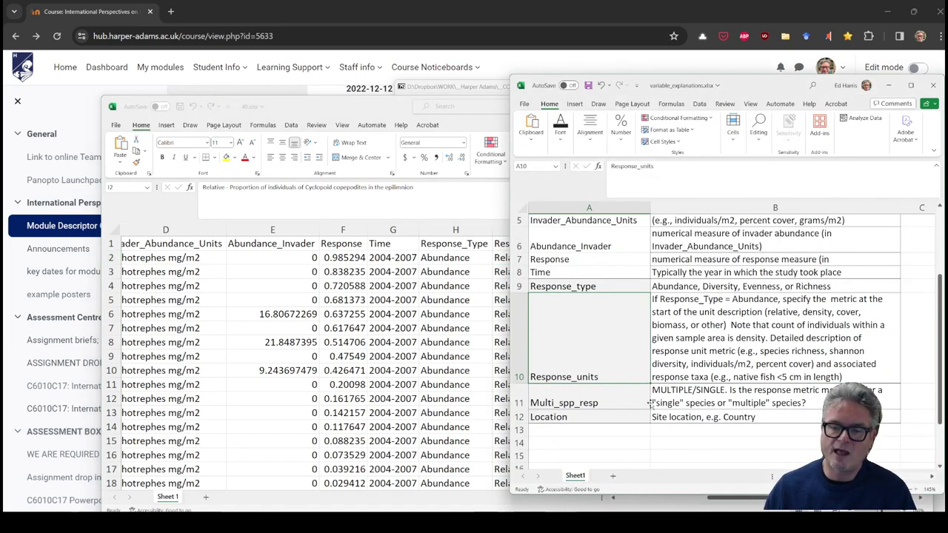
left_click(612, 399)
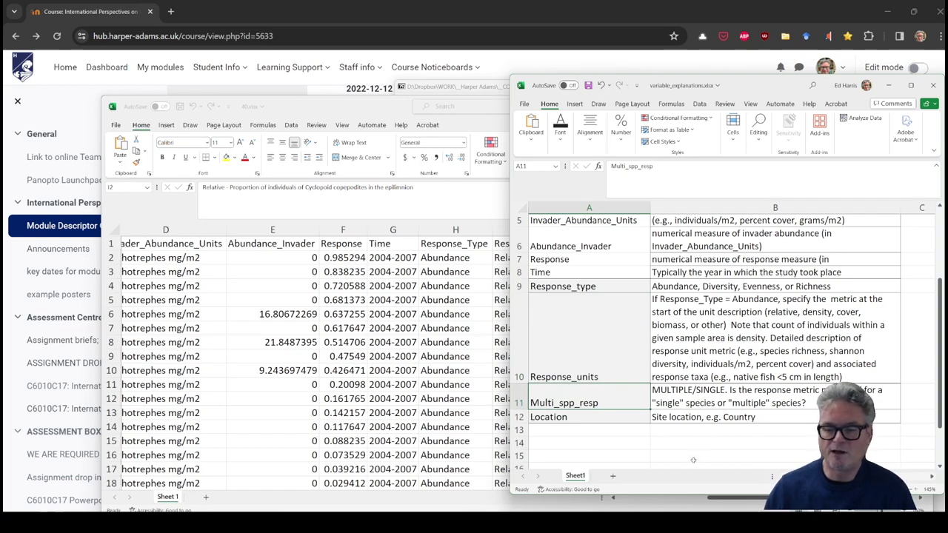
key("Right")
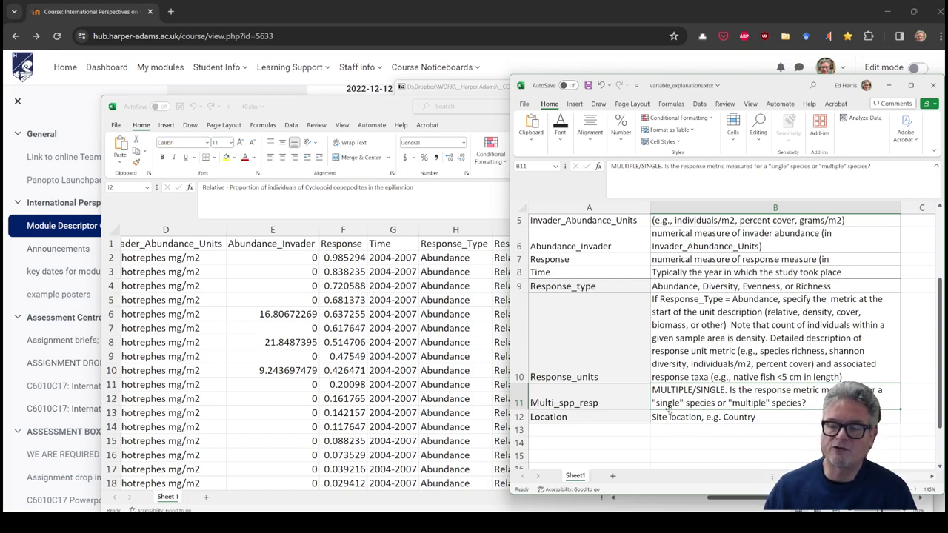
Step: Highlight the multi_spp_response column in 40.xlsx and inspect the Response_Units description in cell I5
key("alt+Tab")
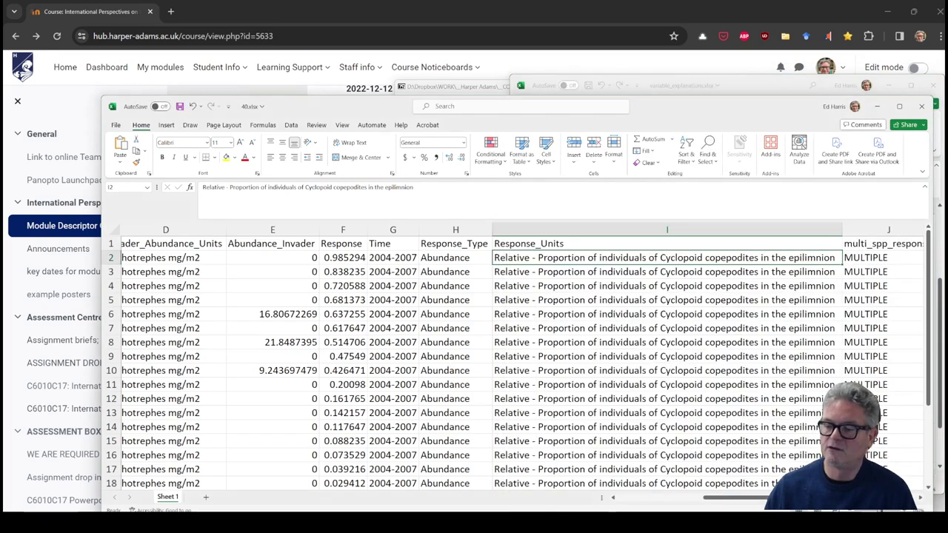
scroll(519, 356, "right", 2)
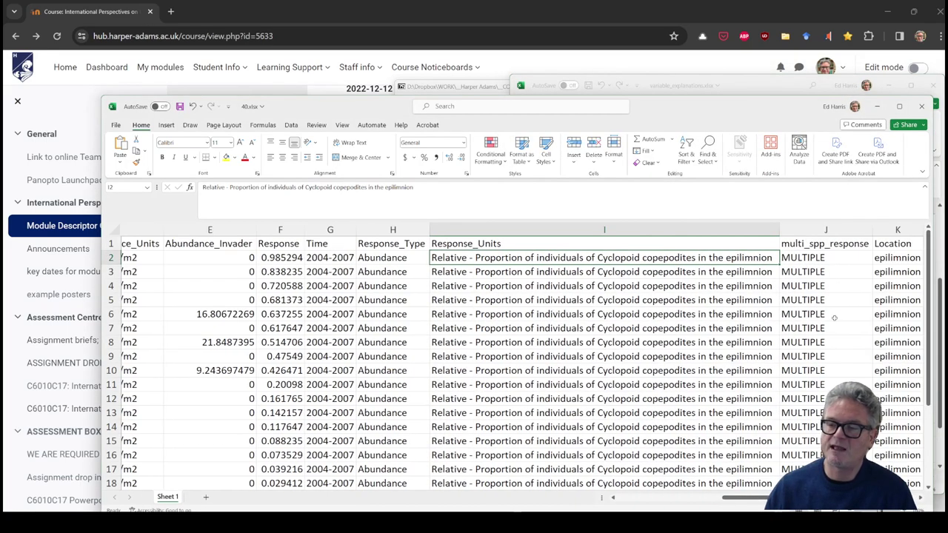
left_click(826, 230)
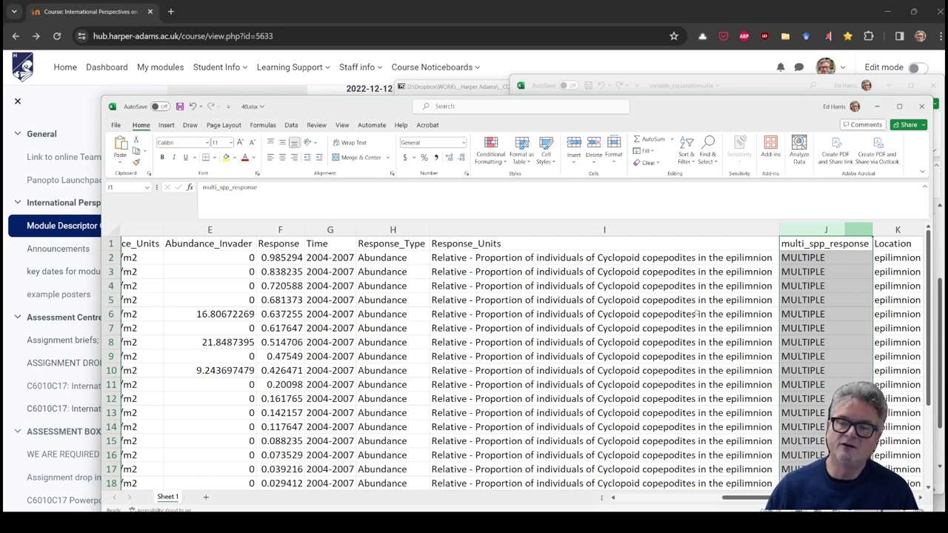
left_click(651, 299)
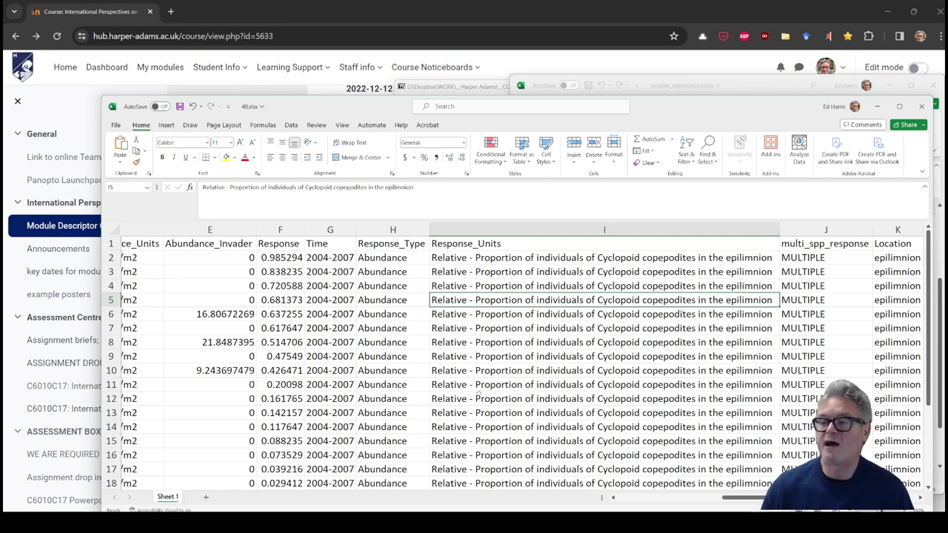
Step: Select the Location column in 40.xlsx and compare it with the Location explanation in cell B12 of variable_explanations
left_click(908, 273)
left_click(900, 231)
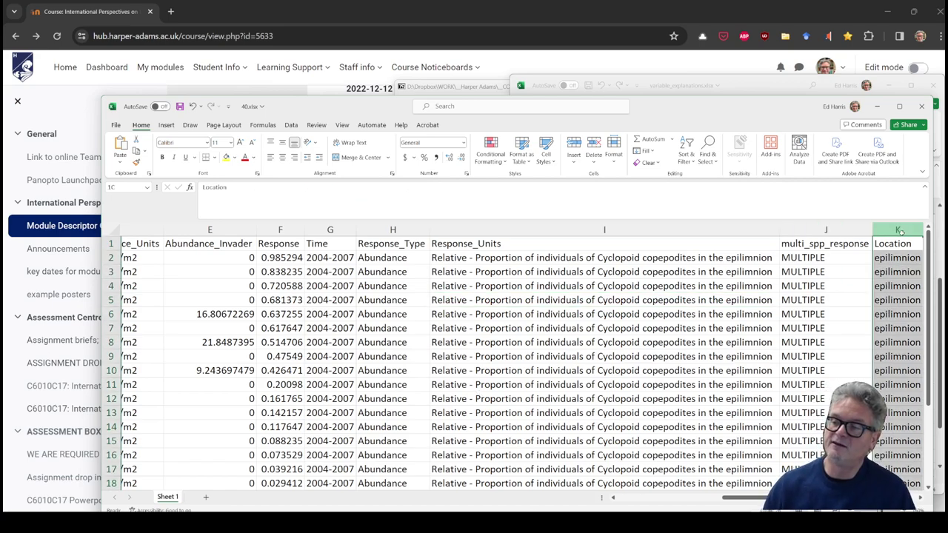
left_click(652, 85)
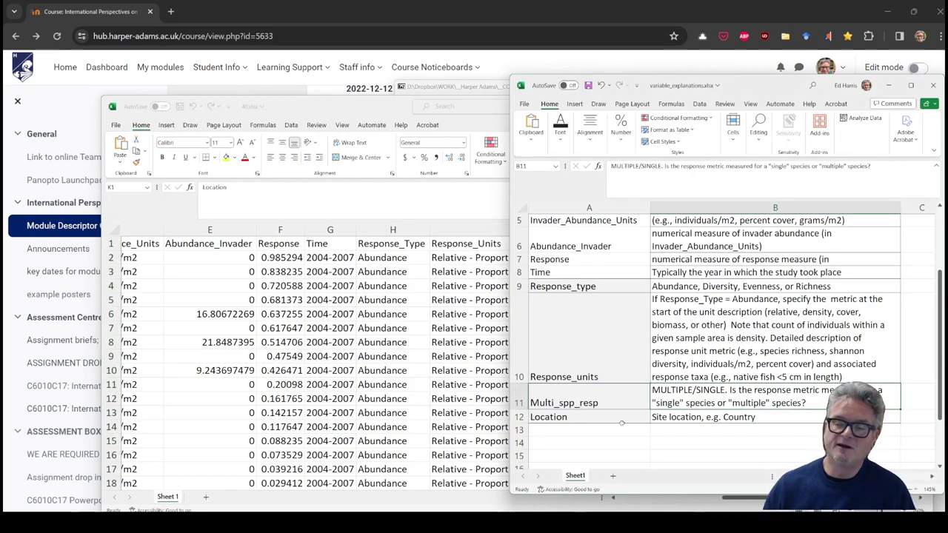
left_click(619, 420)
left_click(768, 421)
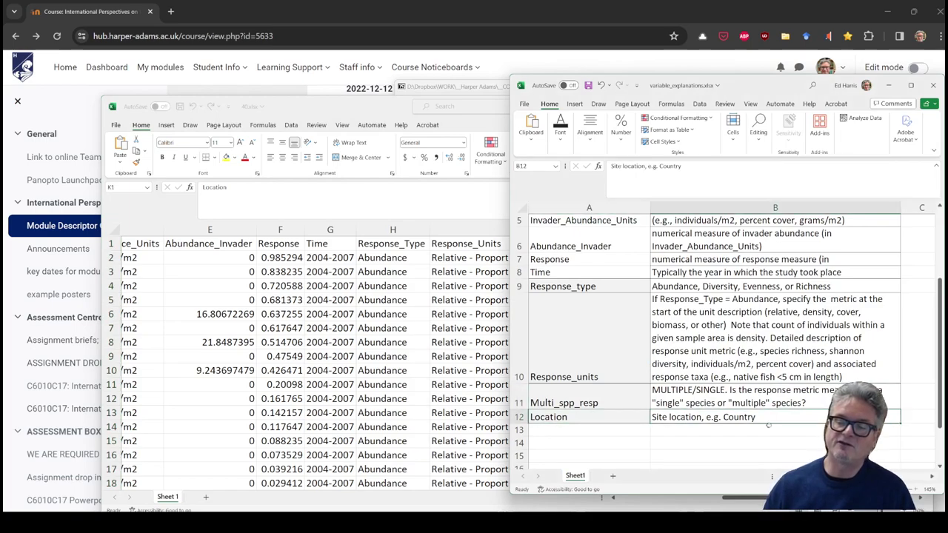
key("alt+Tab")
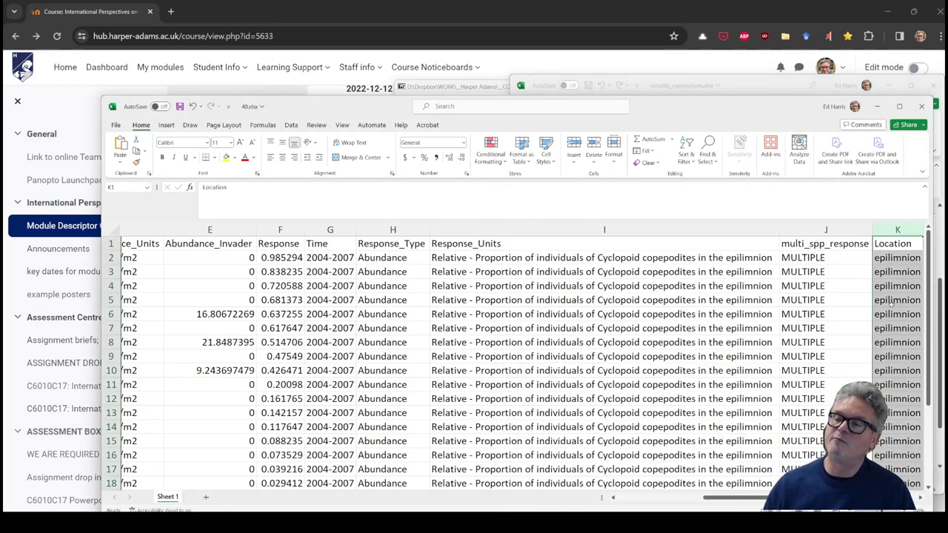
left_click(918, 498)
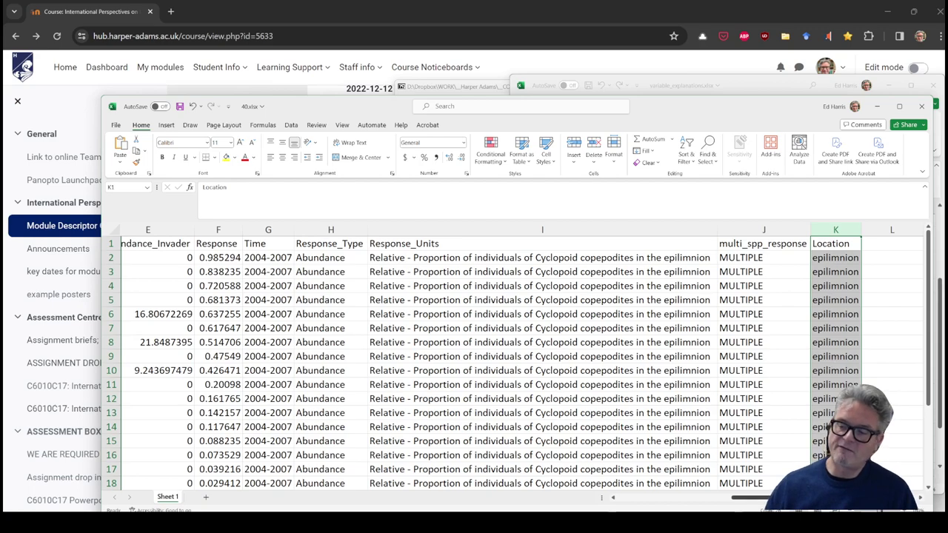
Step: Highlight the Abundance_Invader and Response columns of 40.xlsx individually and together as the two main numeric variables
left_click_drag(827, 499, 708, 501)
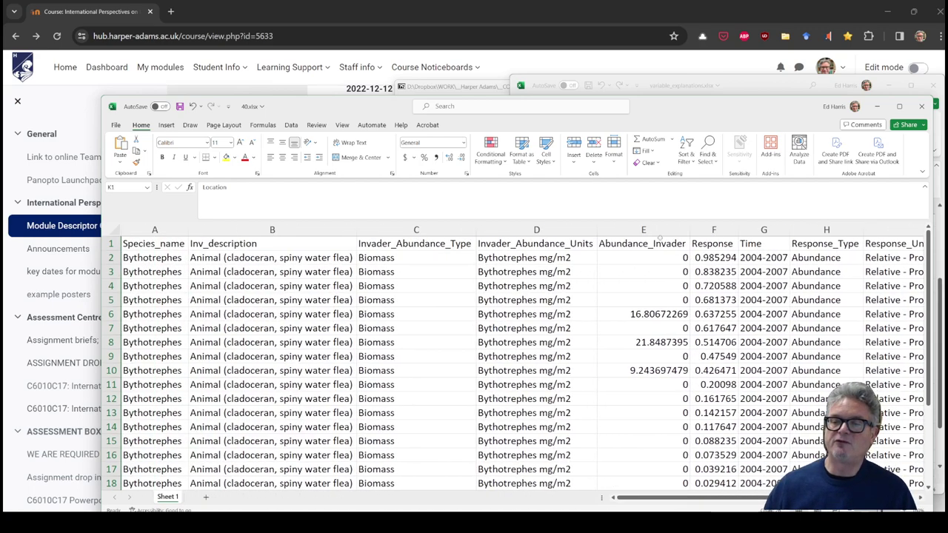
left_click_drag(659, 232, 715, 329)
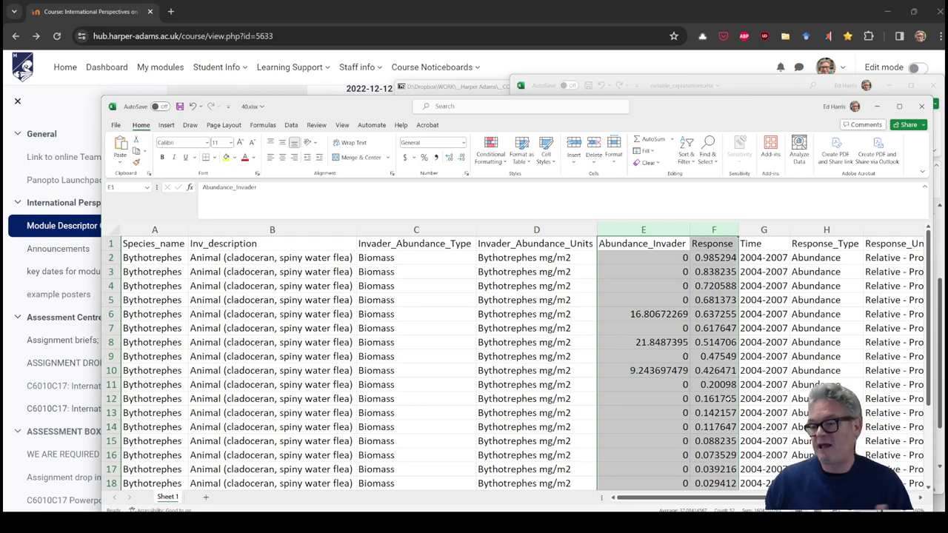
left_click(645, 230)
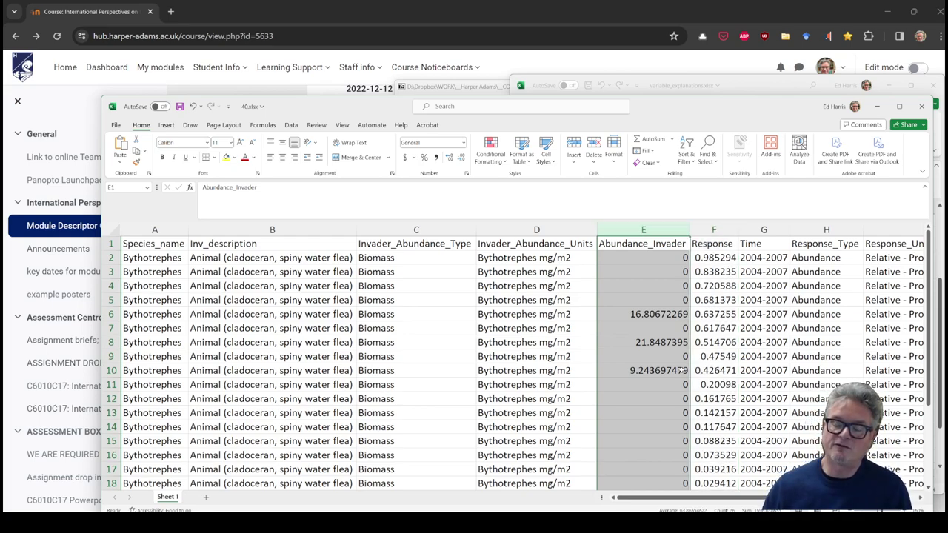
left_click(715, 230)
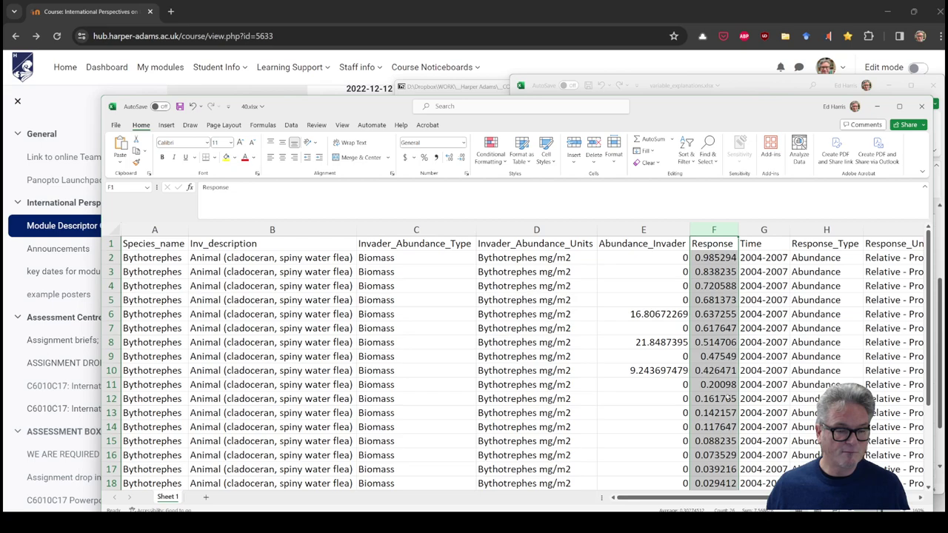
left_click(687, 229)
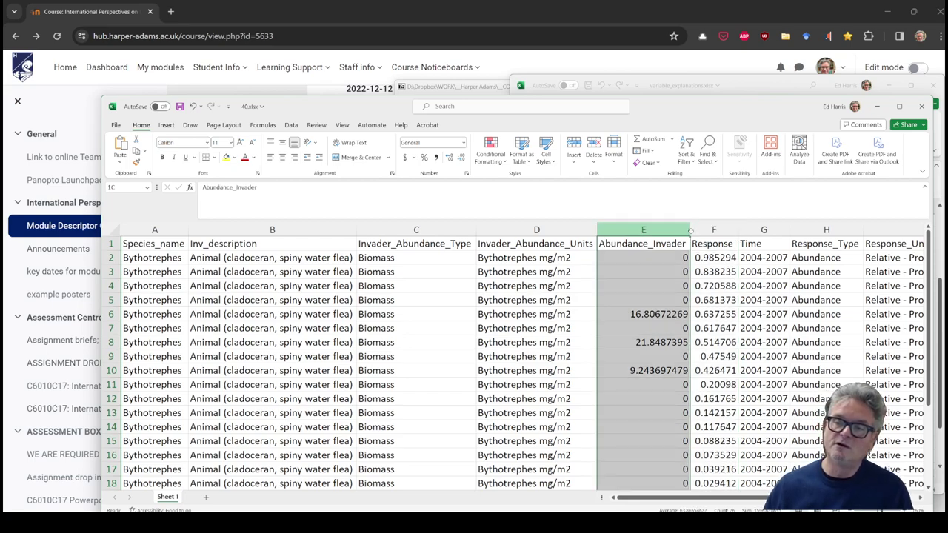
left_click_drag(698, 231, 745, 443)
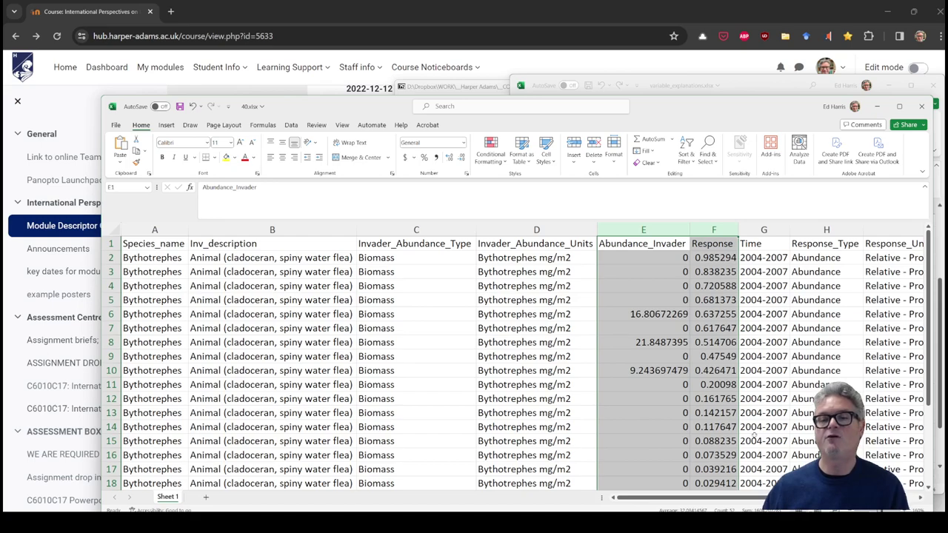
Step: Switch to the PowerPoint presentation and show slide 3, "What species does it involve?"
key("alt+Tab")
key("alt+Tab")
key("alt+Tab")
key("alt+Tab")
key("alt+Tab")
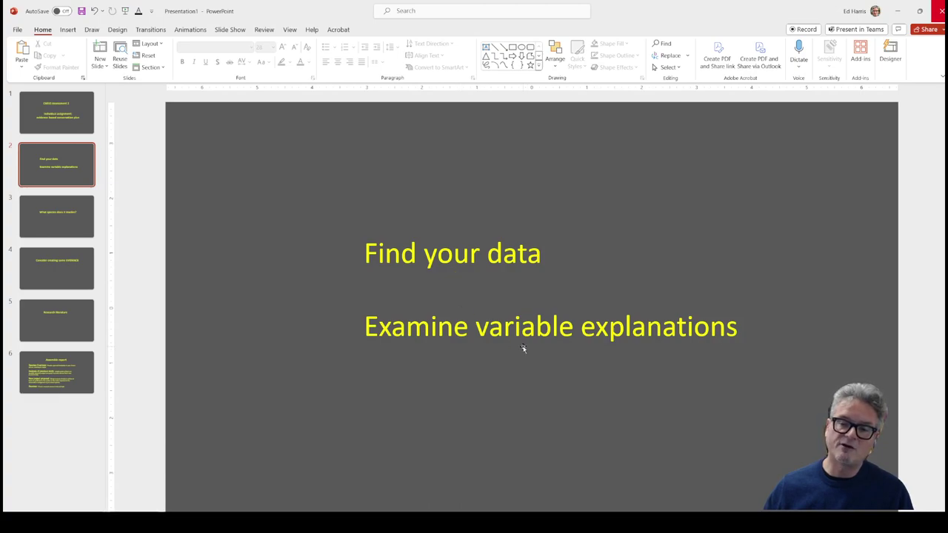
scroll(522, 349, "down", 1)
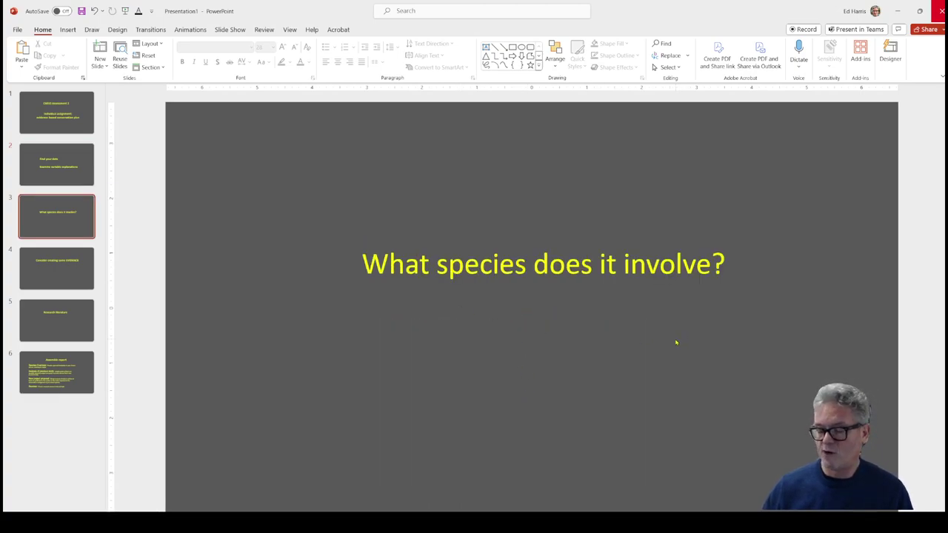
Step: Switch back to 40.xlsx in Excel and review its columns from Species_name through Response_Units for the species involved
key("alt+Tab")
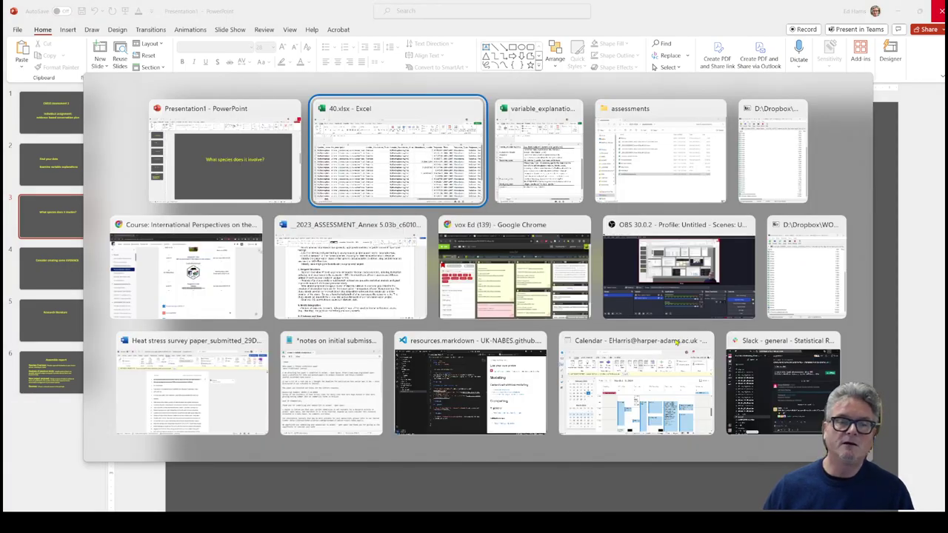
key("alt+Tab")
key("alt+shift+Tab")
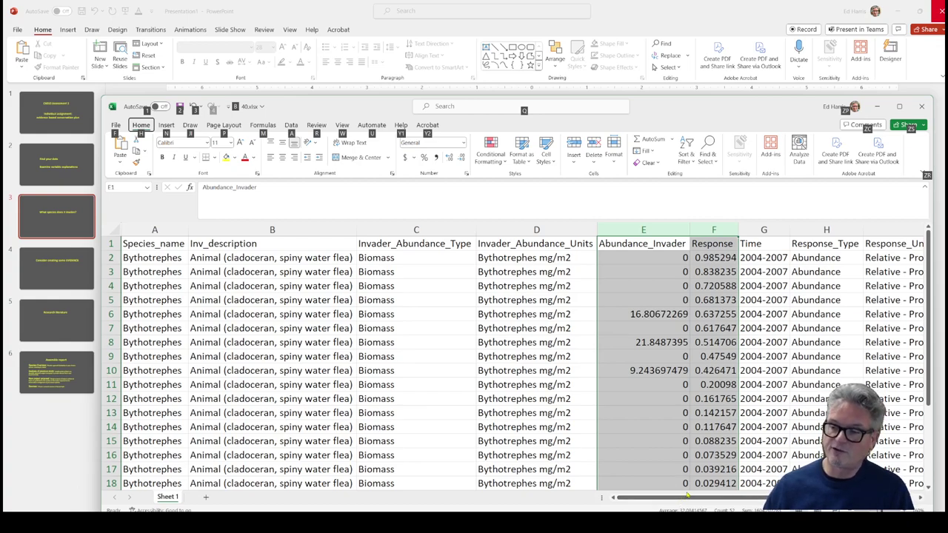
left_click_drag(687, 497, 750, 502)
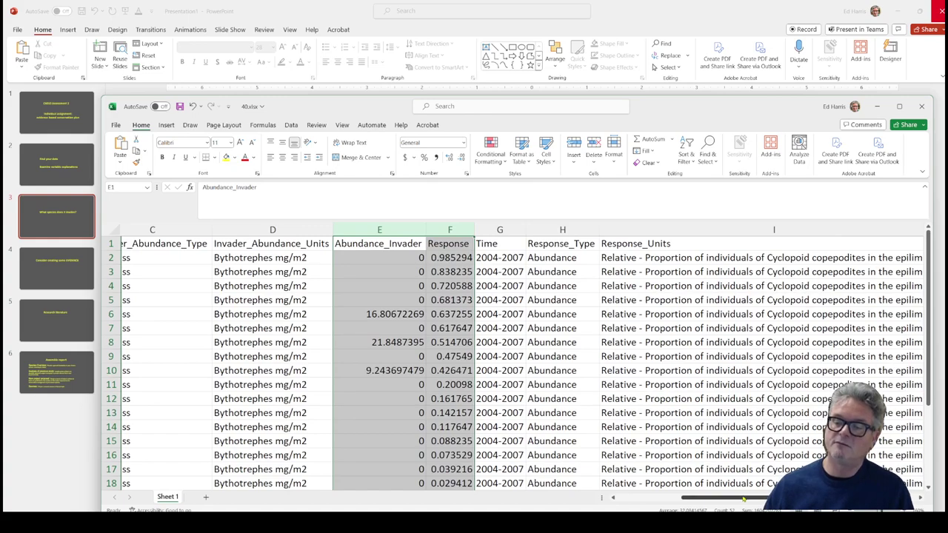
left_click_drag(744, 502, 672, 499)
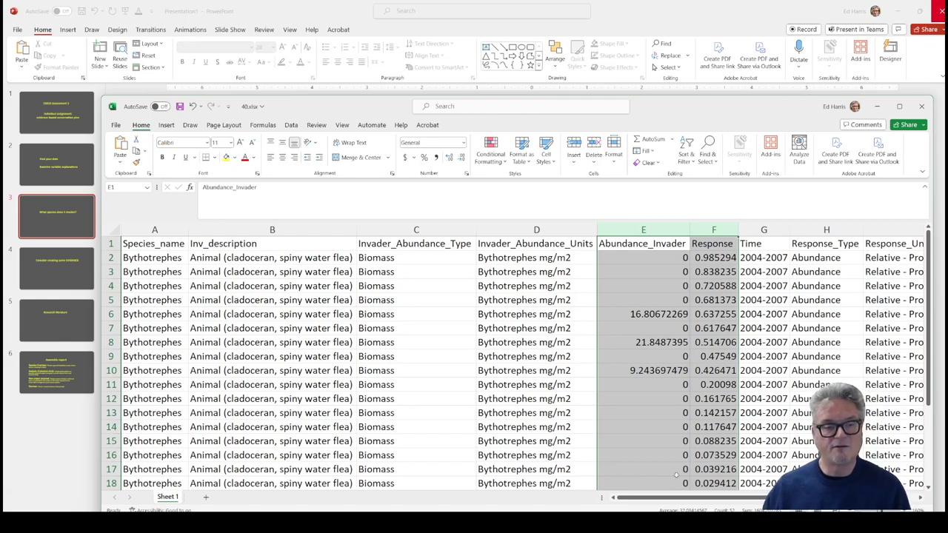
Step: Switch to the course page in Chrome with the Assignment 2 brief and datasets links
key("alt+Tab")
key("alt+Tab")
key("alt+Tab")
key("alt+Tab")
key("alt+Tab")
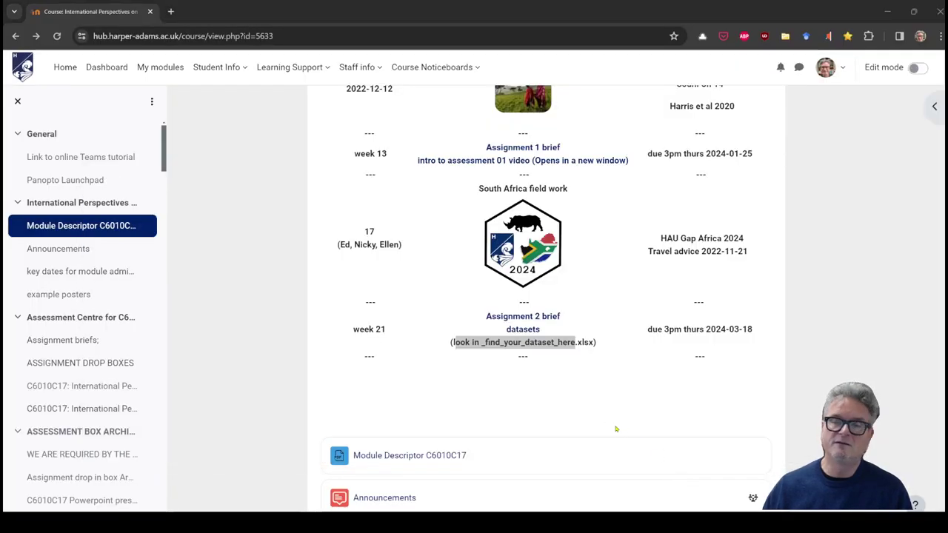
key("alt+Tab")
key("Escape")
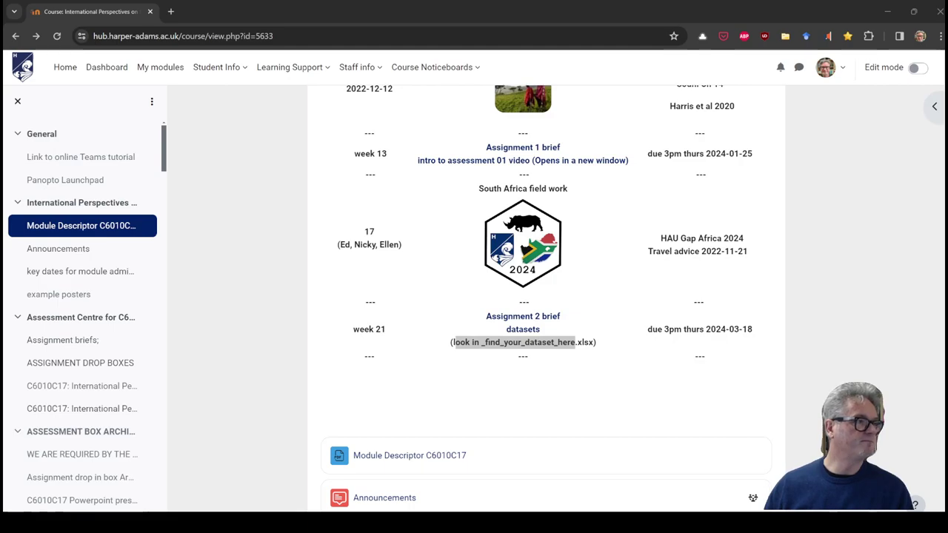
Step: Switch to the USGS factsheet for Bythotrephes longimanus and highlight its photo credit and the genus name Bythotrephes
key("alt+Tab")
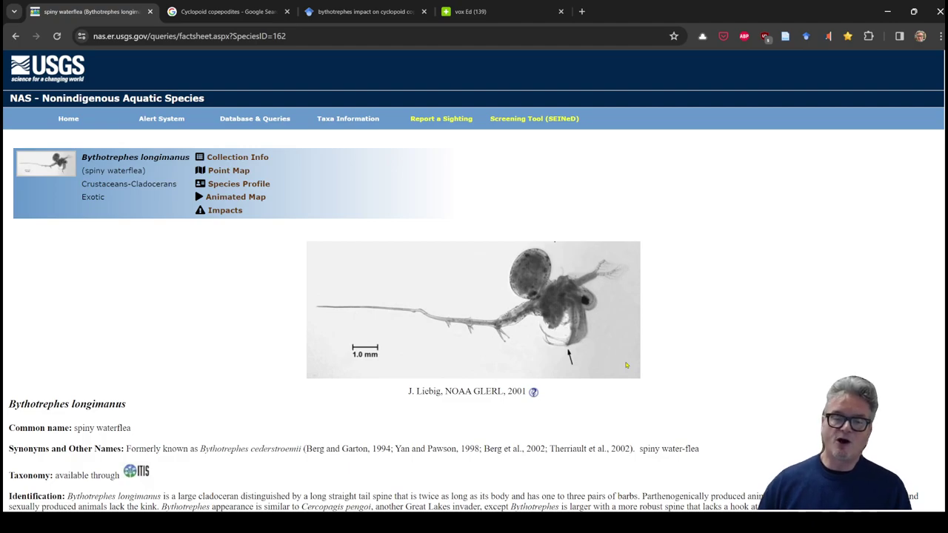
left_click_drag(406, 391, 530, 391)
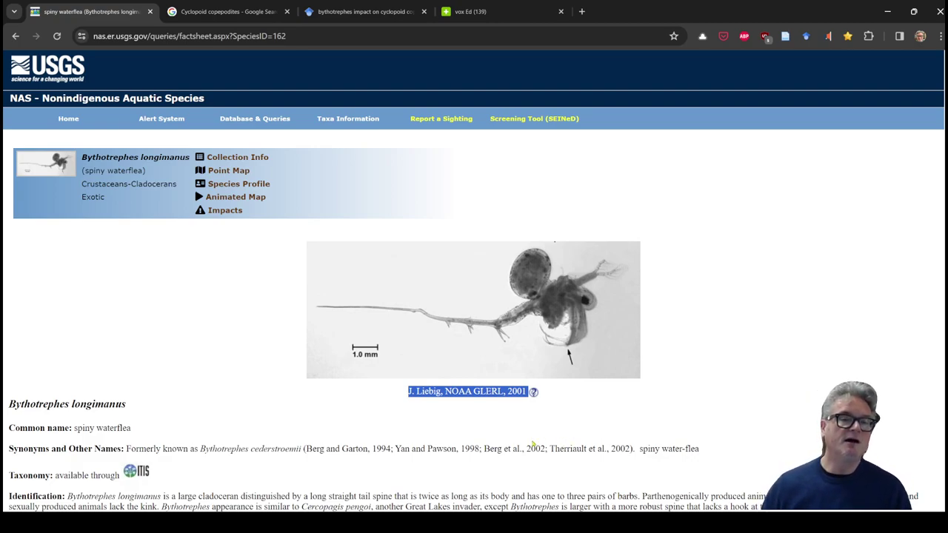
scroll(457, 449, "down", 2)
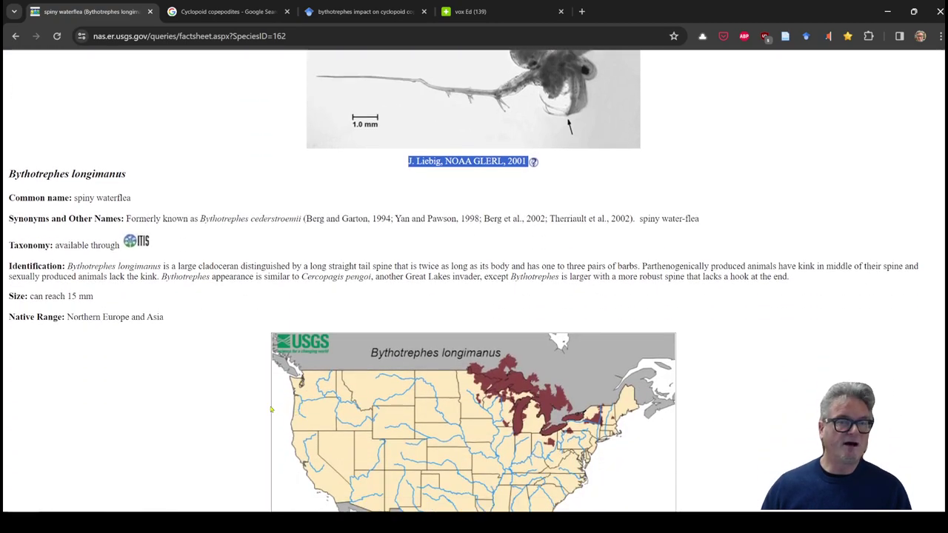
scroll(273, 410, "up", 2)
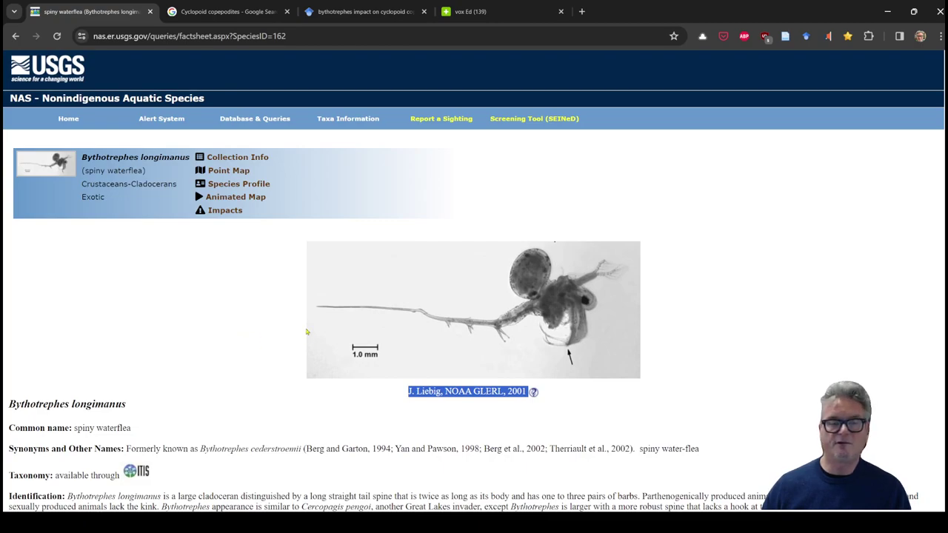
double_click(111, 158)
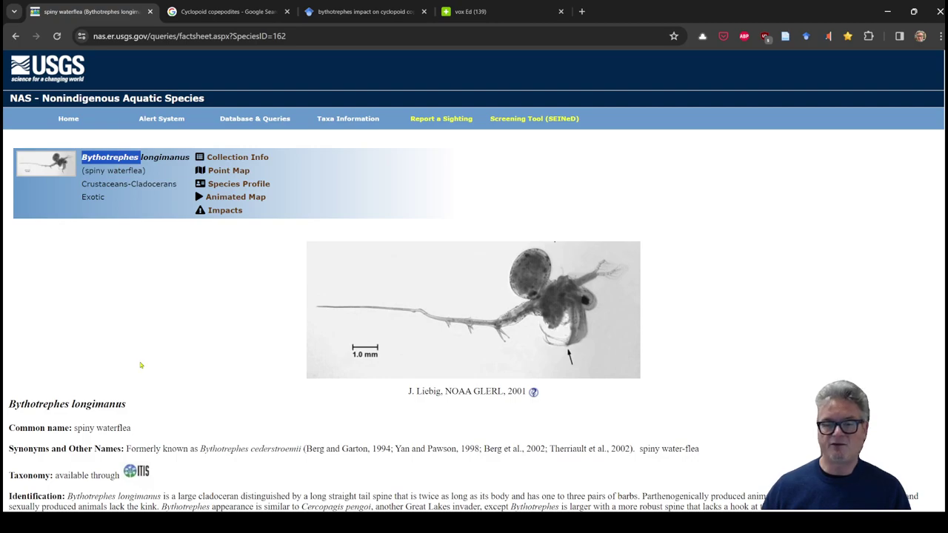
Step: Review the factsheet's identification, size, native range, distribution map, state observation table and ecology sections for Bythotrephes longimanus
scroll(157, 369, "down", 2)
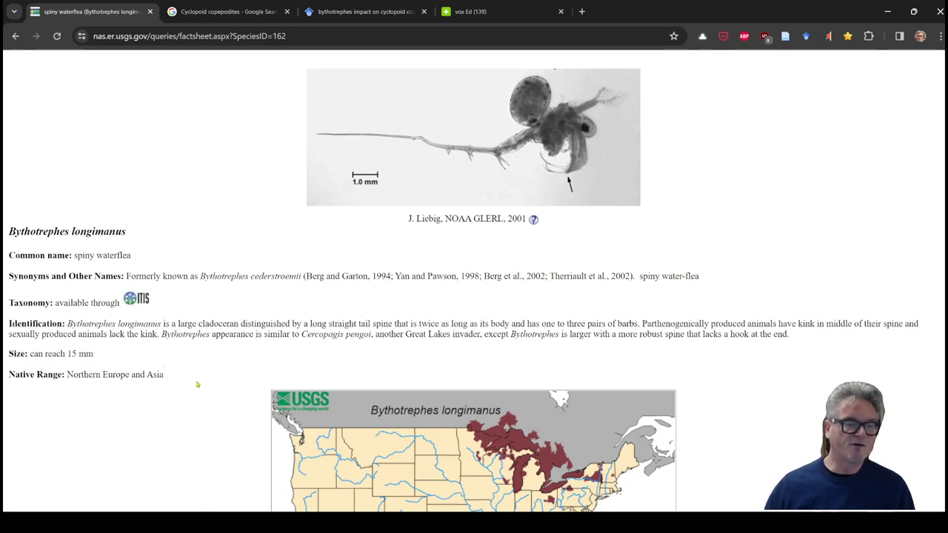
scroll(198, 384, "down", 2)
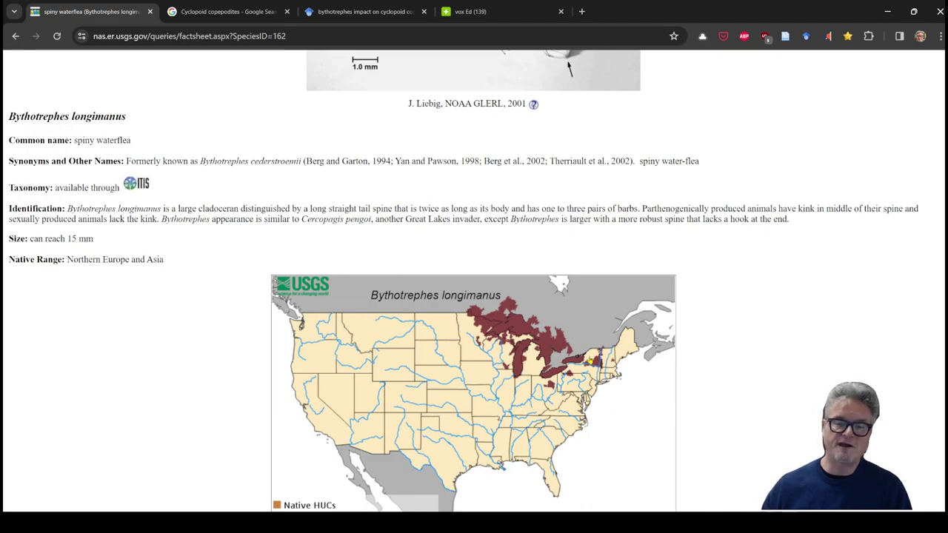
scroll(630, 394, "down", 4)
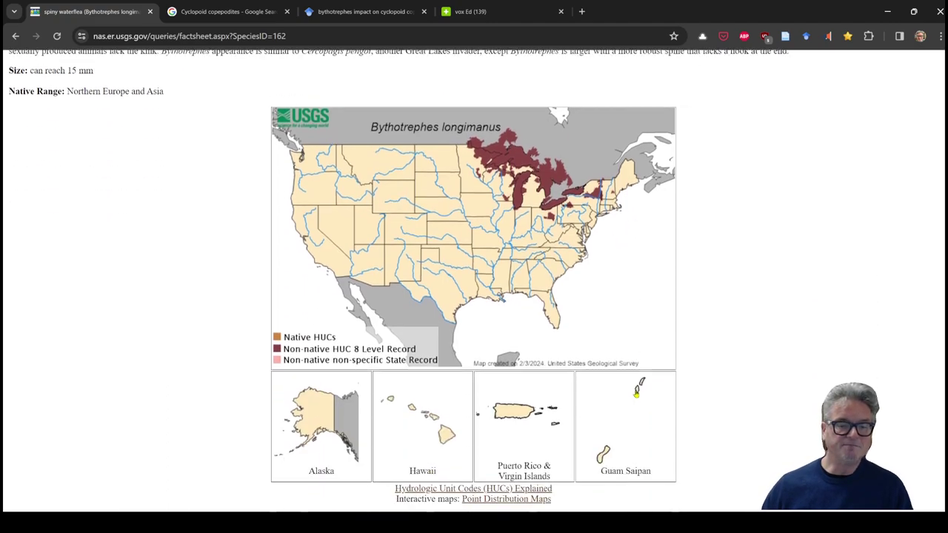
scroll(636, 394, "down", 2)
scroll(635, 394, "down", 12)
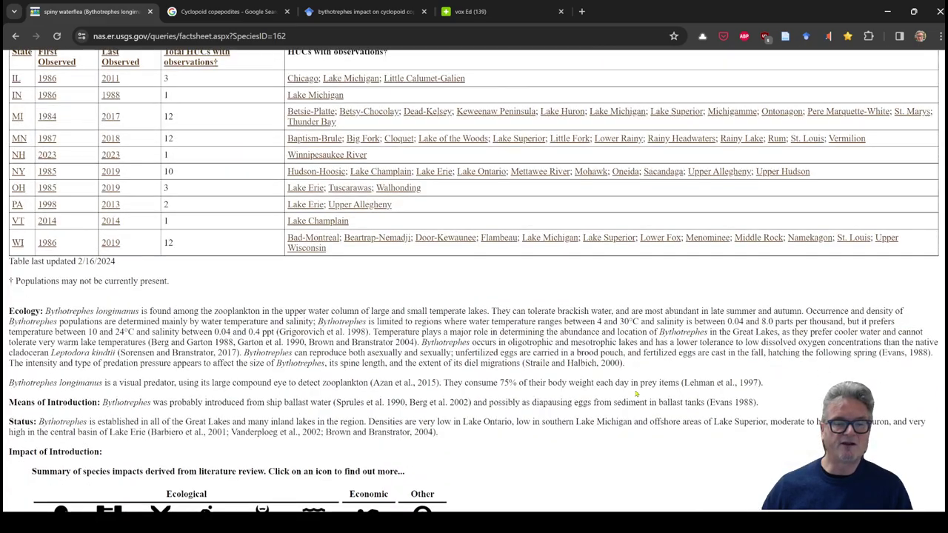
Step: Highlight the first entries of the factsheet's References list, clear the highlight and return to the start of the page
scroll(635, 394, "up", 2)
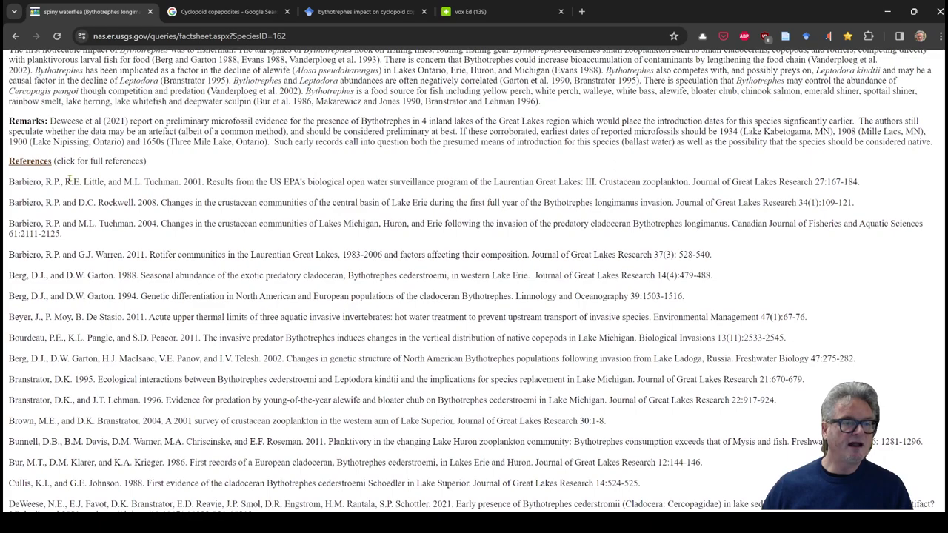
left_click_drag(72, 181, 667, 429)
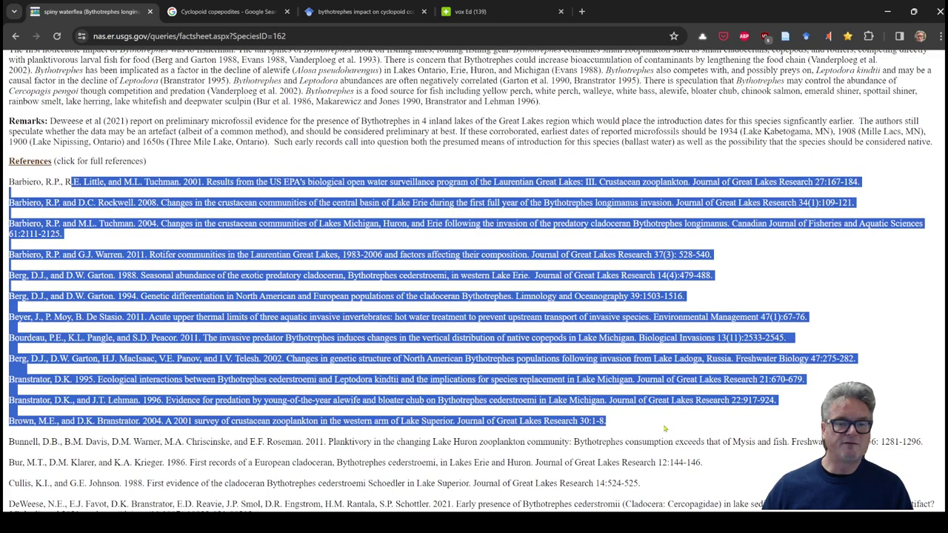
left_click(416, 443)
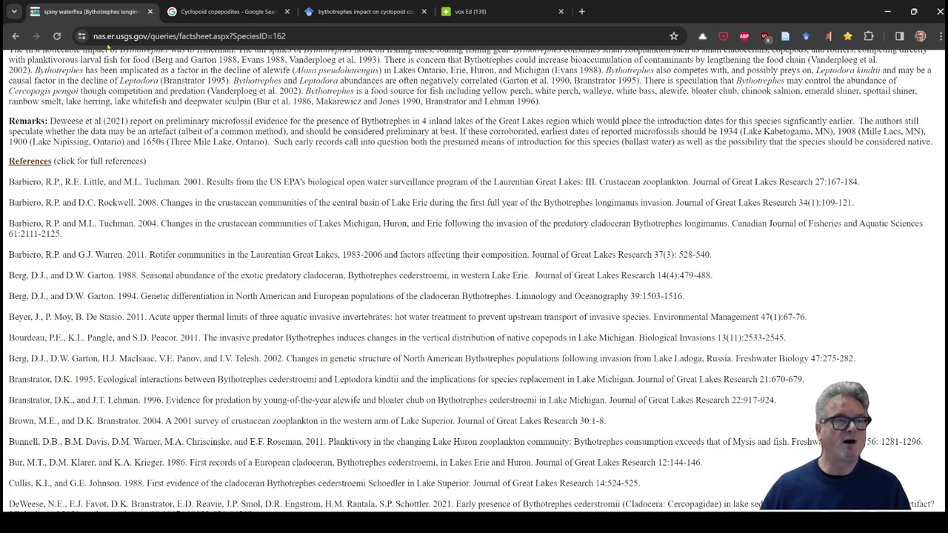
scroll(261, 272, "up", 20)
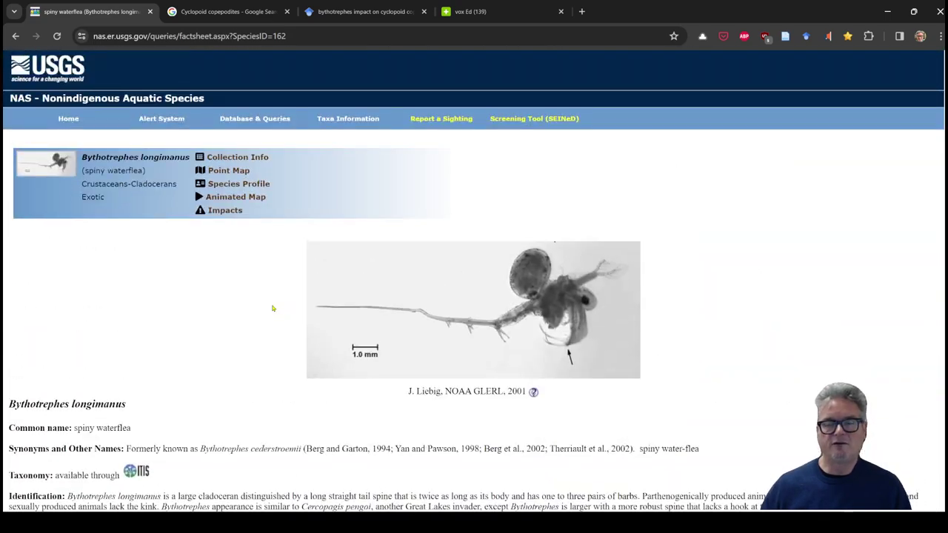
Step: Show the Google results for Cyclopoid copepodites and highlight the query and result count of the Google Scholar search on bythotrephes impact
left_click(229, 11)
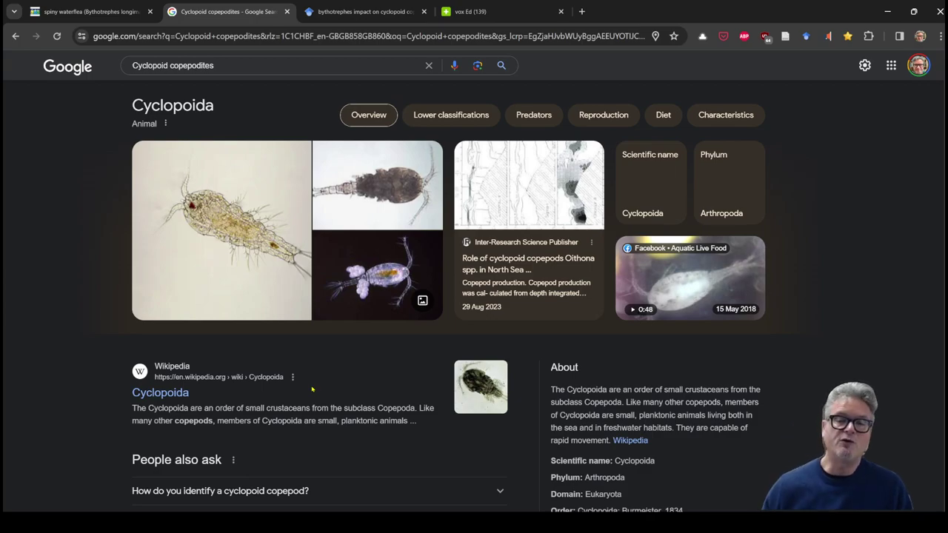
left_click(363, 11)
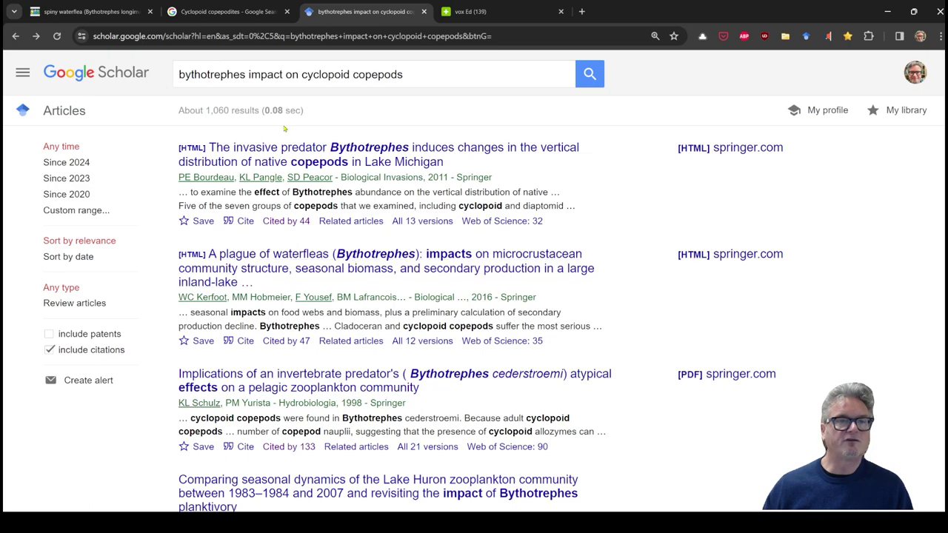
left_click_drag(180, 75, 415, 74)
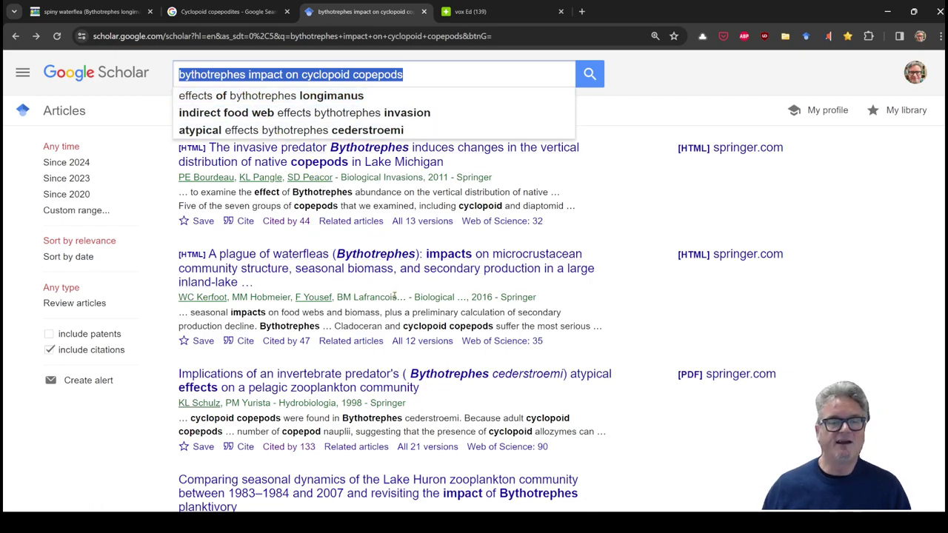
left_click(523, 290)
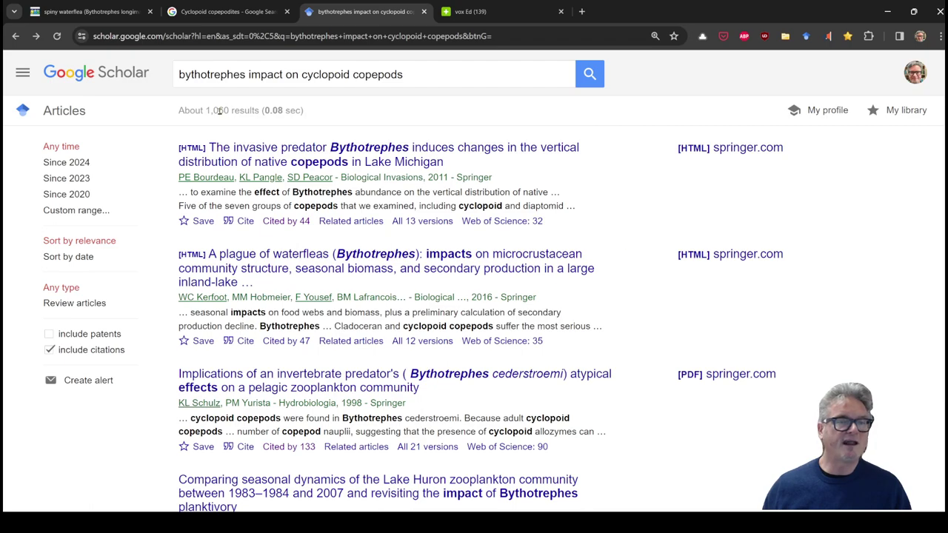
left_click_drag(206, 110, 232, 110)
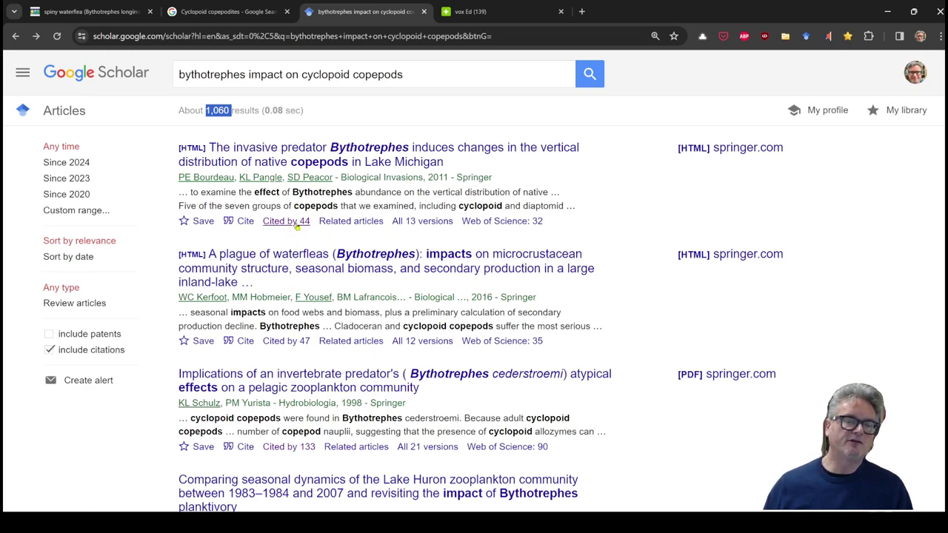
Step: Browse the Google Scholar results for papers on the impact of Bythotrephes on cyclopoid copepods
scroll(322, 375, "down", 3)
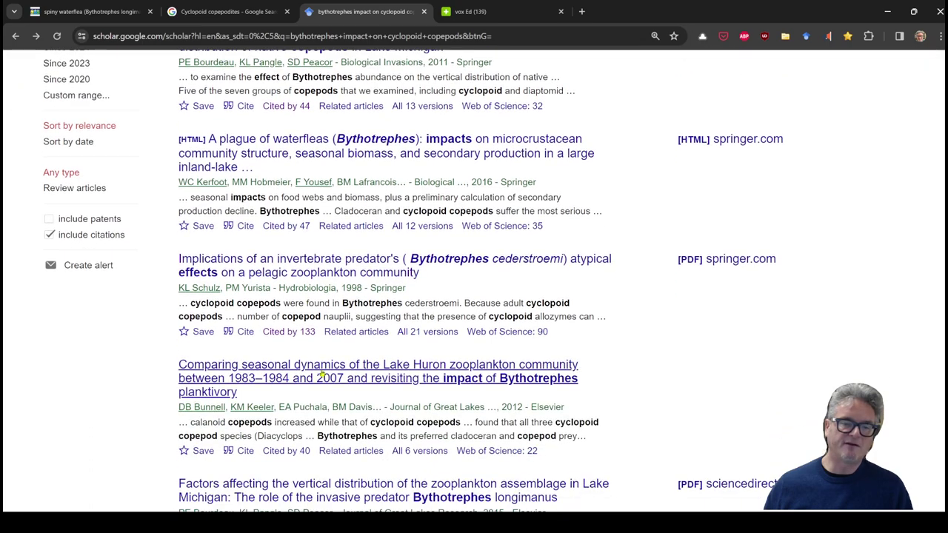
scroll(327, 333, "down", 4)
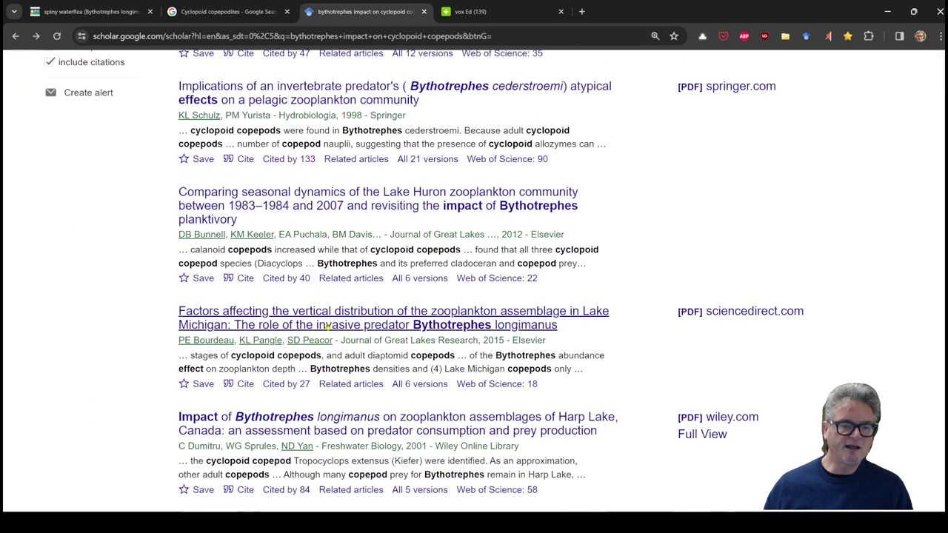
scroll(389, 335, "up", 5)
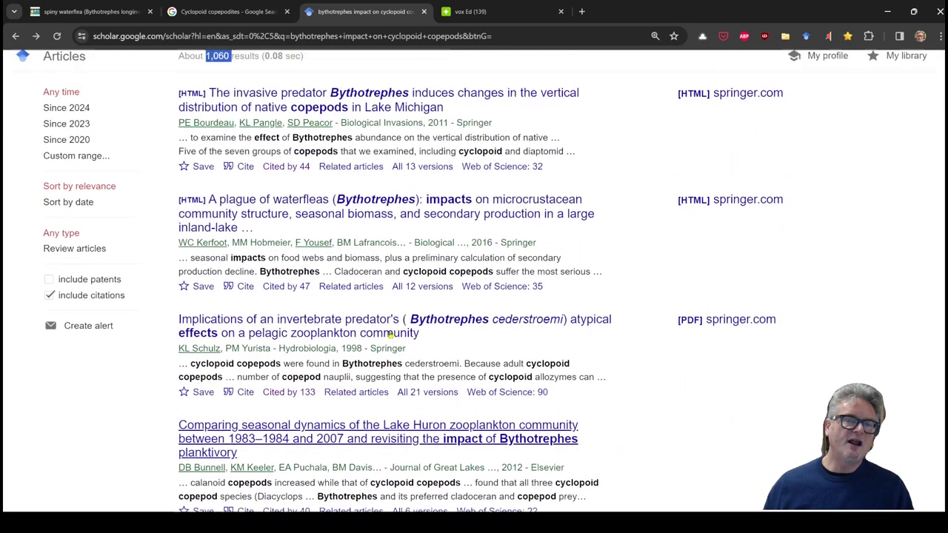
scroll(389, 336, "up", 1)
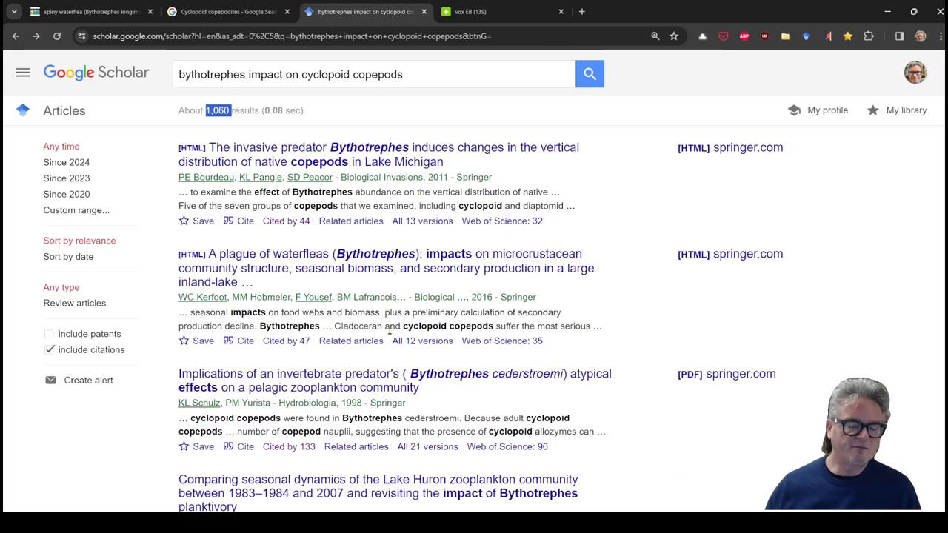
scroll(389, 331, "down", 5)
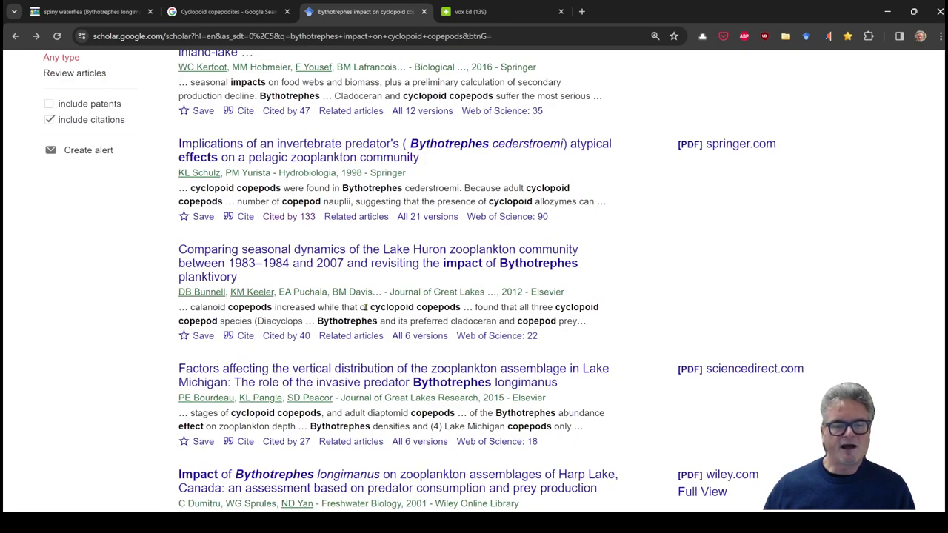
scroll(365, 307, "down", 5)
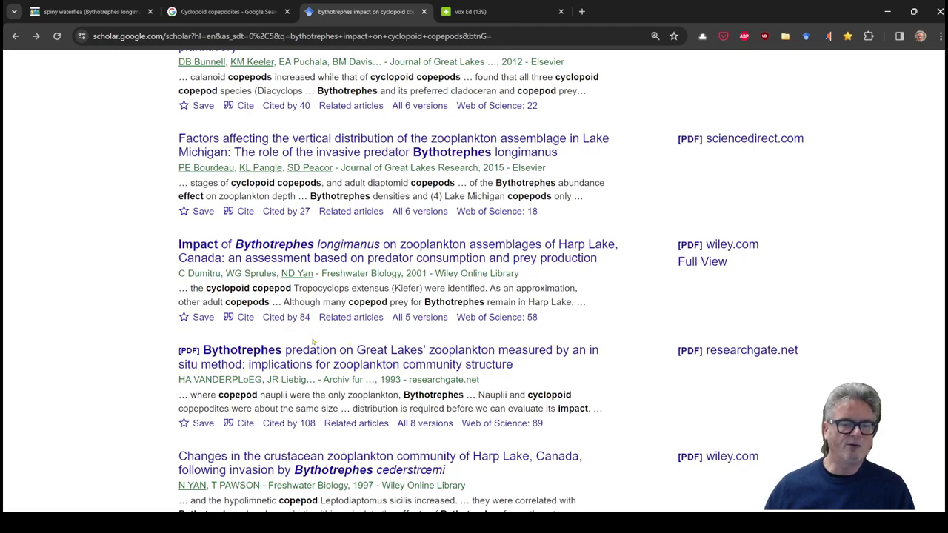
Step: Open the list of articles citing "Implications of an invertebrate predator's (Bythotrephes cederstroemi) atypical effects" and return to the search results
scroll(313, 342, "up", 3)
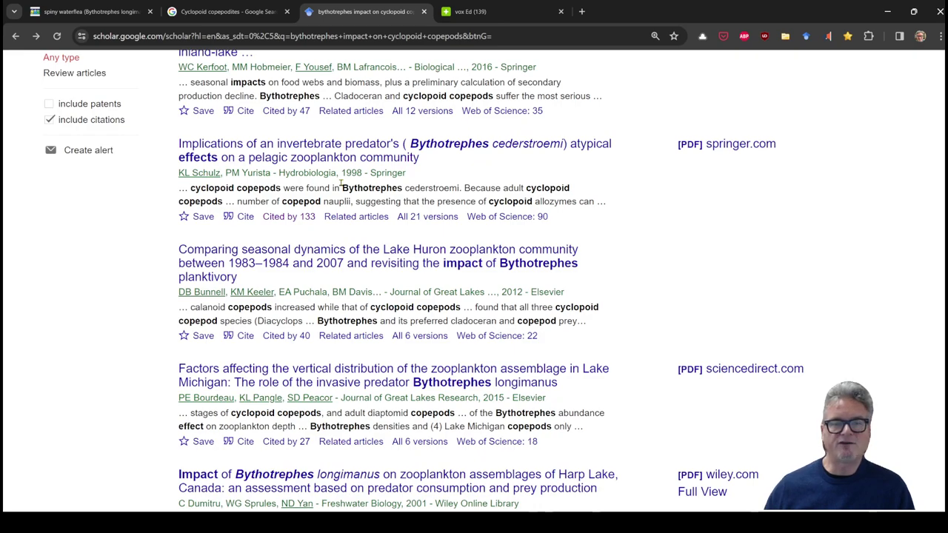
left_click(300, 220)
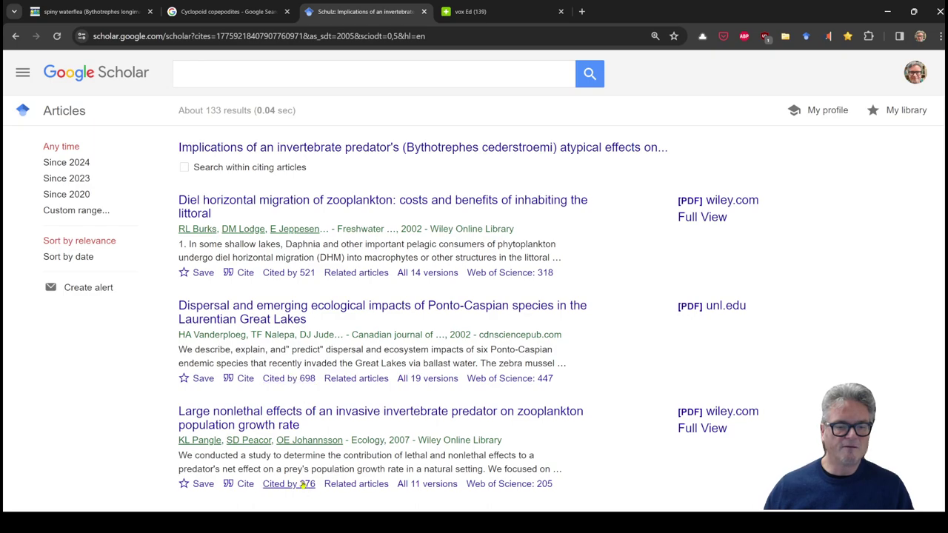
key("alt+Left")
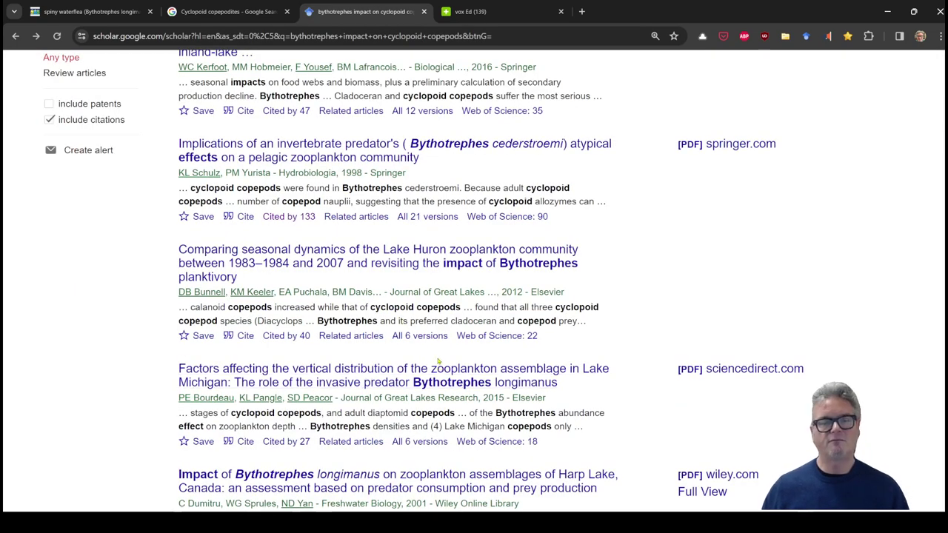
Step: Switch to the PowerPoint presentation and show slide 4, "Consider creating some EVIDENCE"
key("alt+Tab")
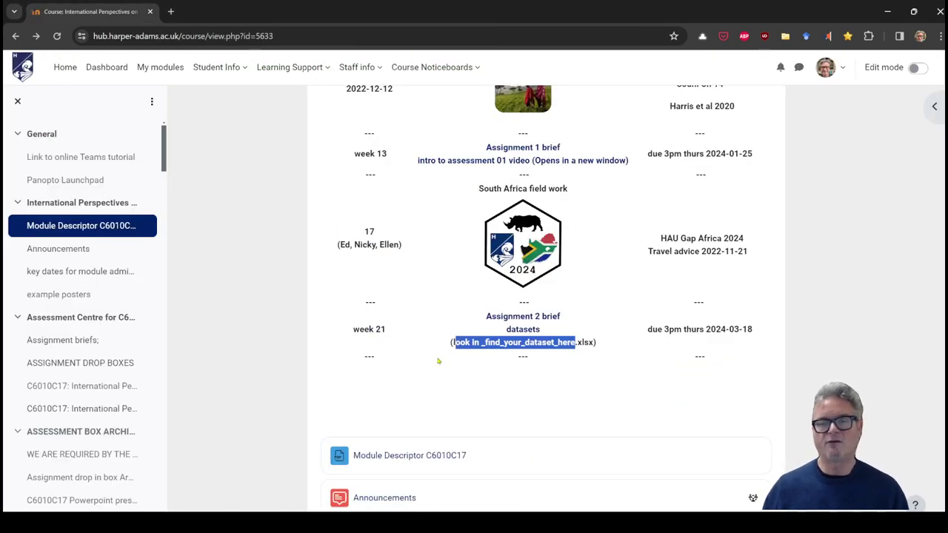
key("alt+Tab")
key("alt+Tab")
key("alt+Tab")
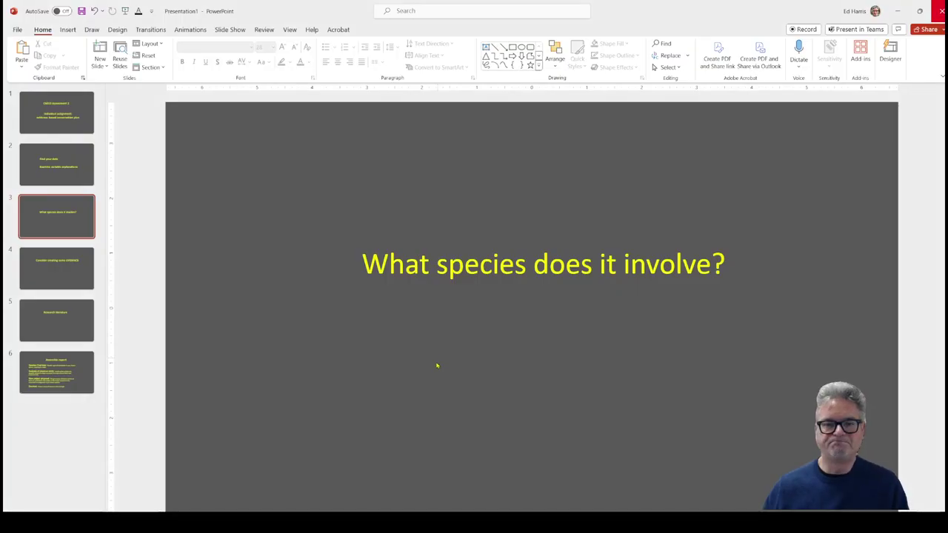
key("Page_Down")
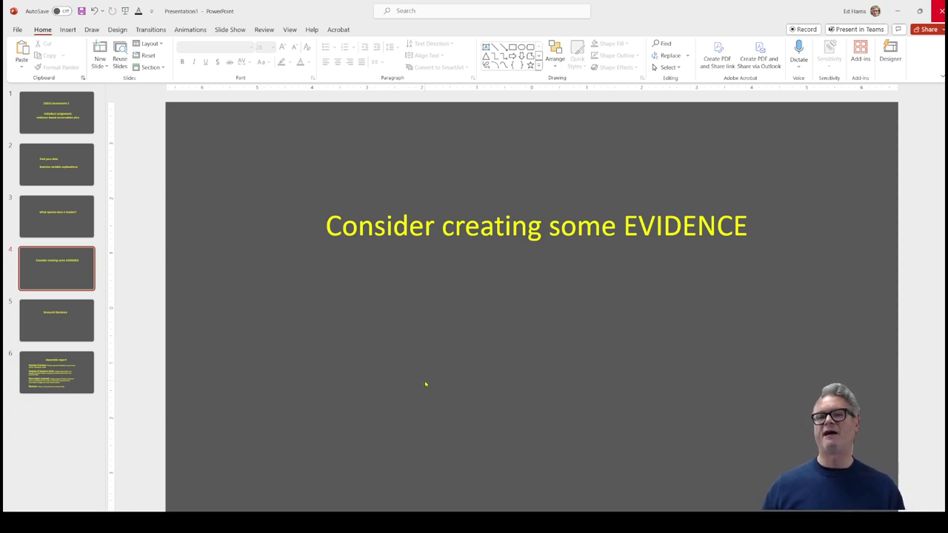
Step: Switch to 40.xlsx in Excel and zoom out to show all data rows and the columns from Species_name through Location
key("alt+Tab")
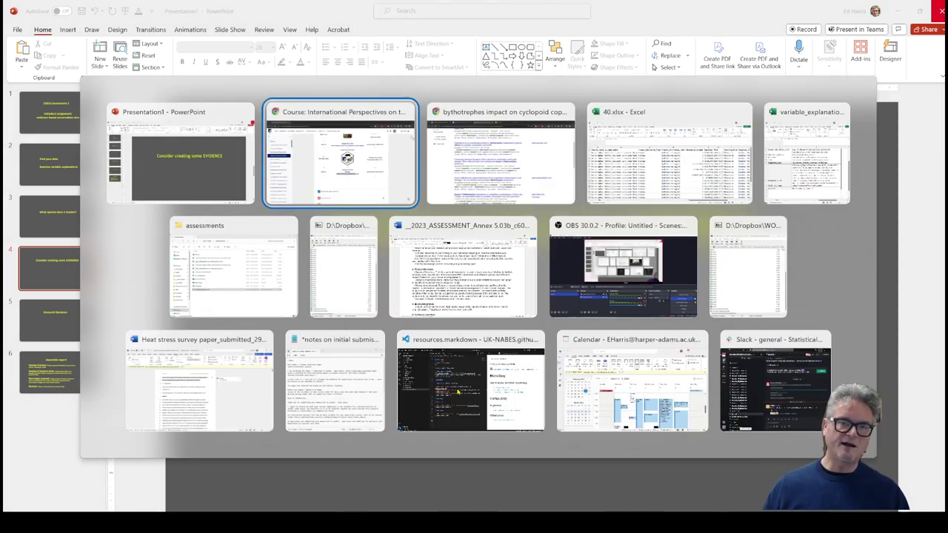
key("alt+Tab")
key("alt+Tab")
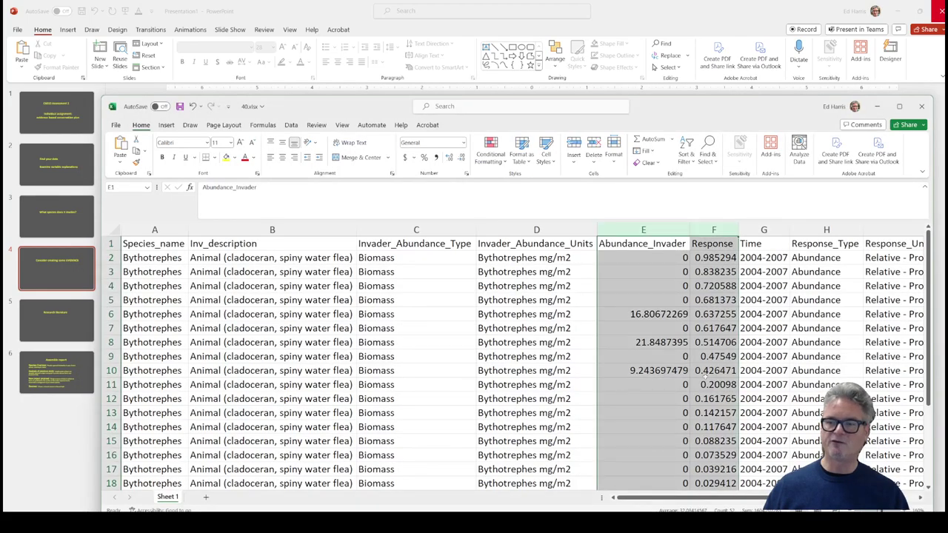
scroll(690, 385, "down", 2)
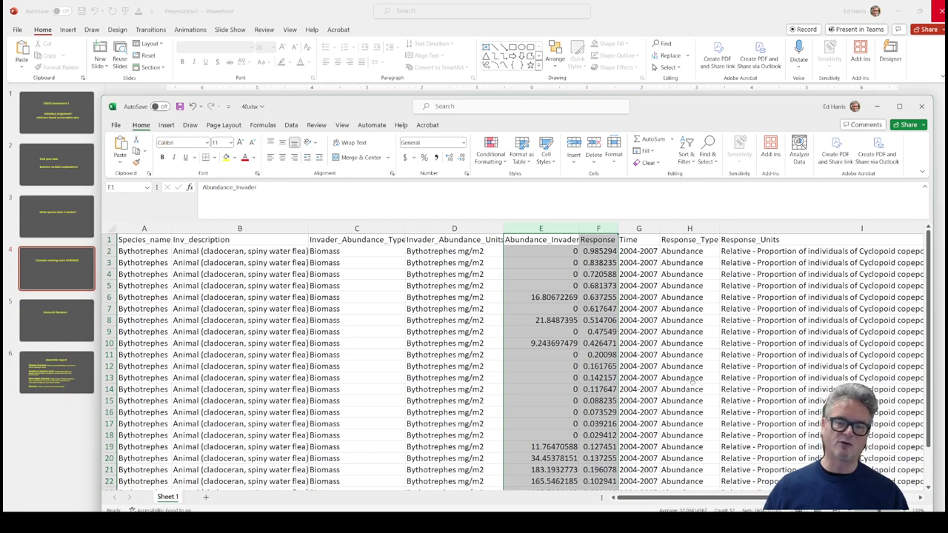
scroll(691, 386, "down", 2)
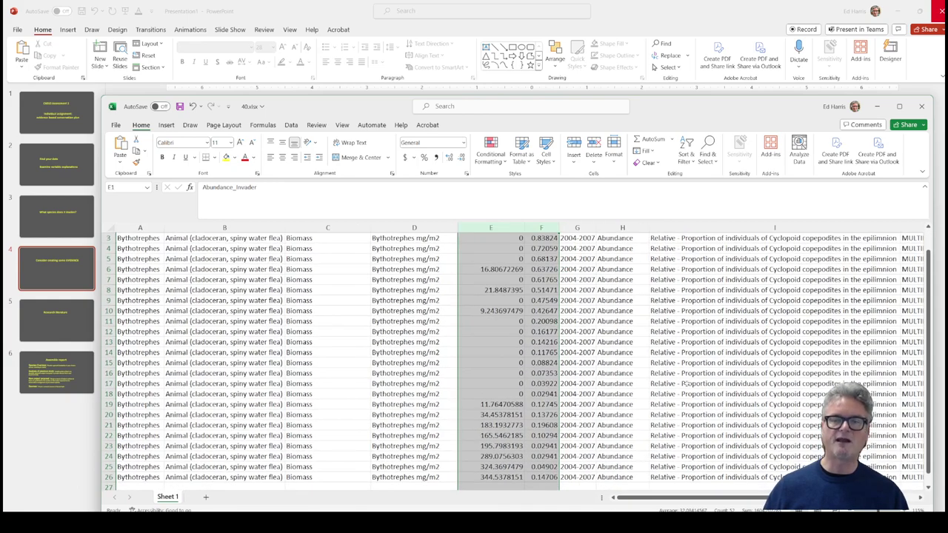
scroll(687, 384, "up", 1)
scroll(660, 389, "down", 1)
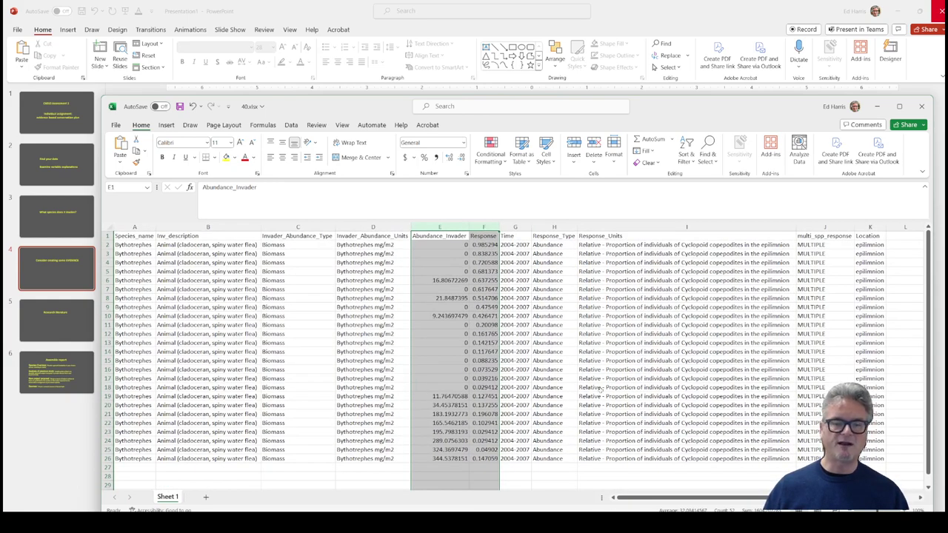
Step: Insert a basic scatter chart of the Response values against Abundance_Invader from cells E1:F26
left_click(475, 380)
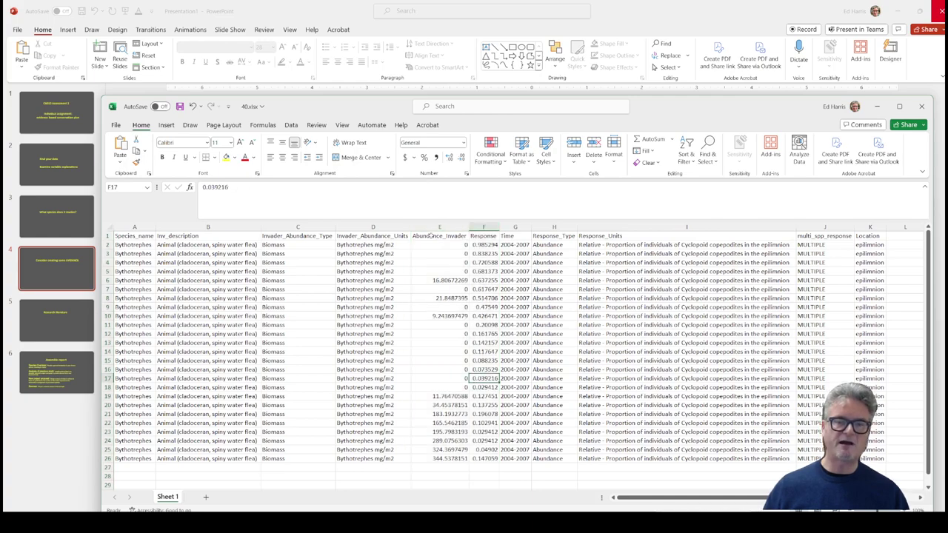
left_click_drag(431, 236, 495, 459)
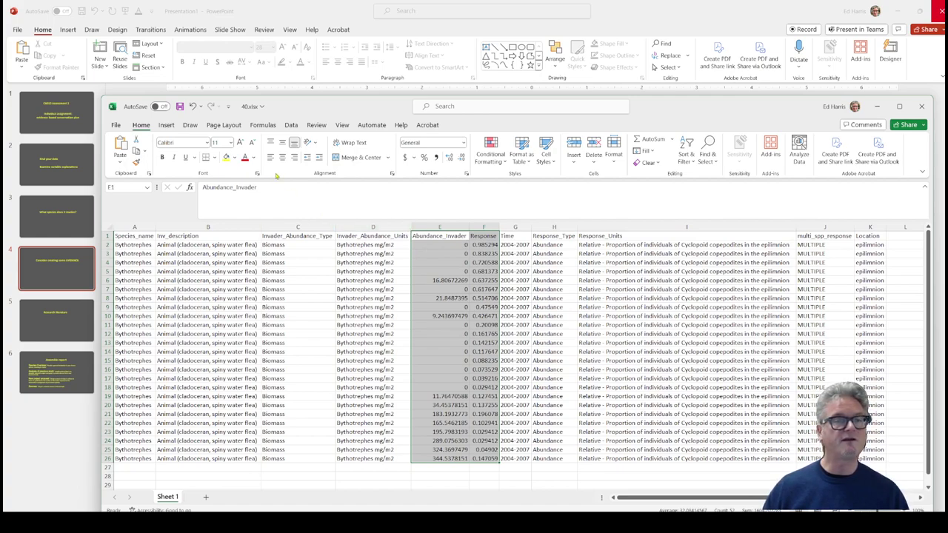
left_click(166, 126)
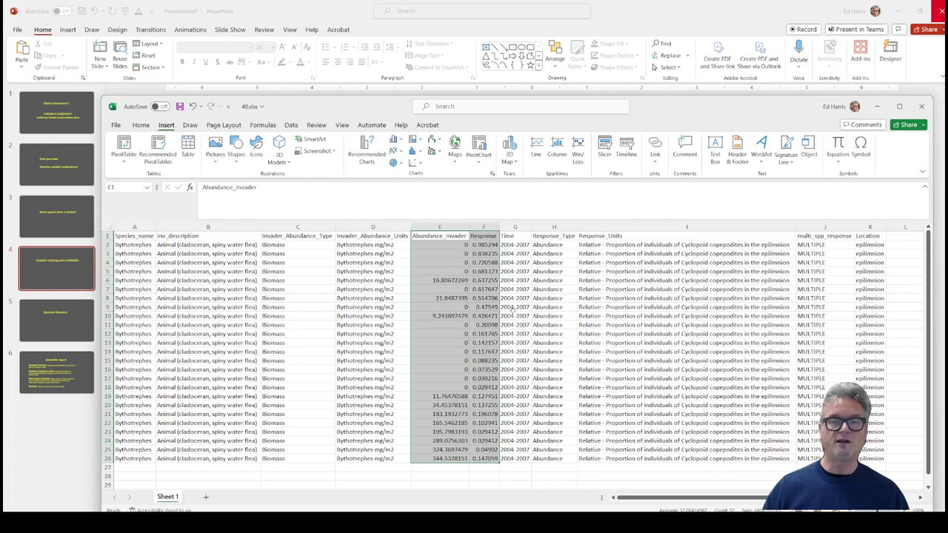
left_click(418, 162)
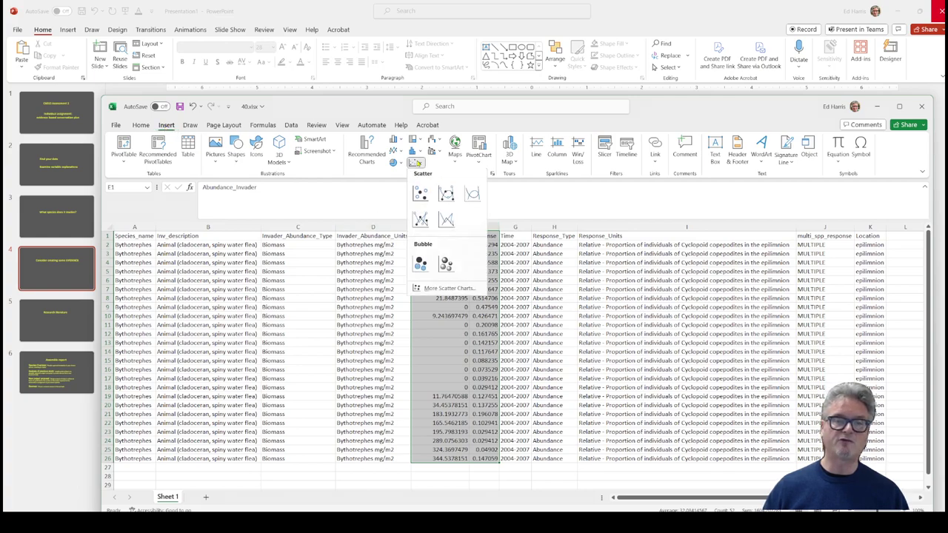
left_click(420, 193)
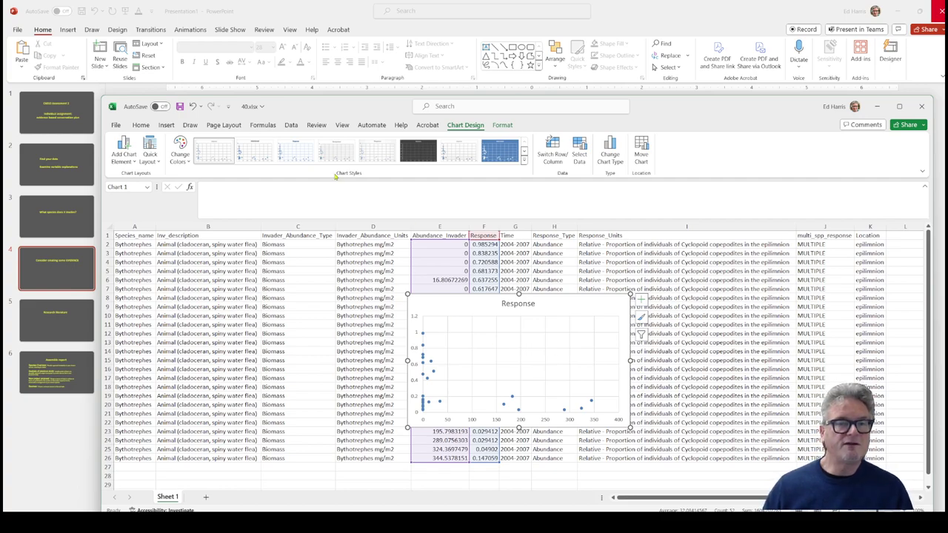
Step: Move the scatter chart clear of the Abundance_Invader and Response columns, over the Response_Type and Response_Units columns
left_click(291, 126)
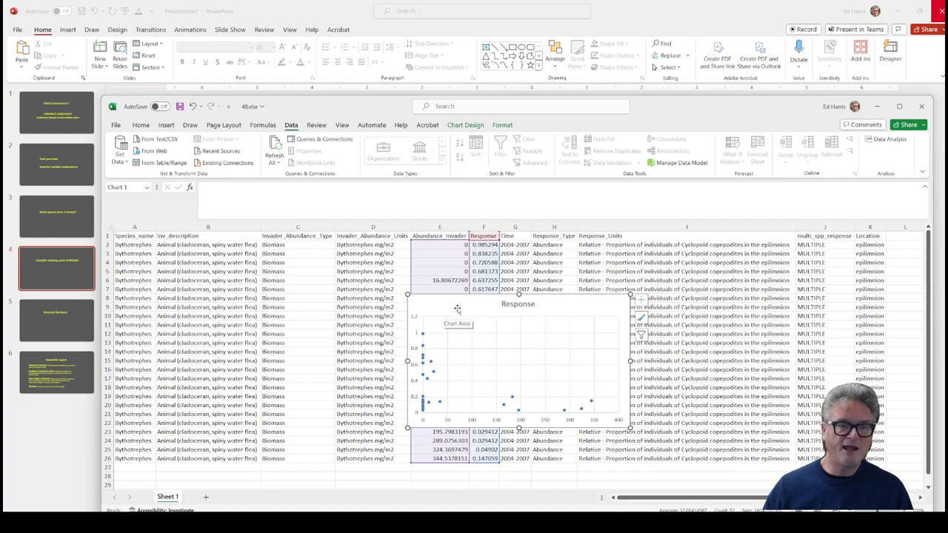
left_click_drag(457, 309, 590, 315)
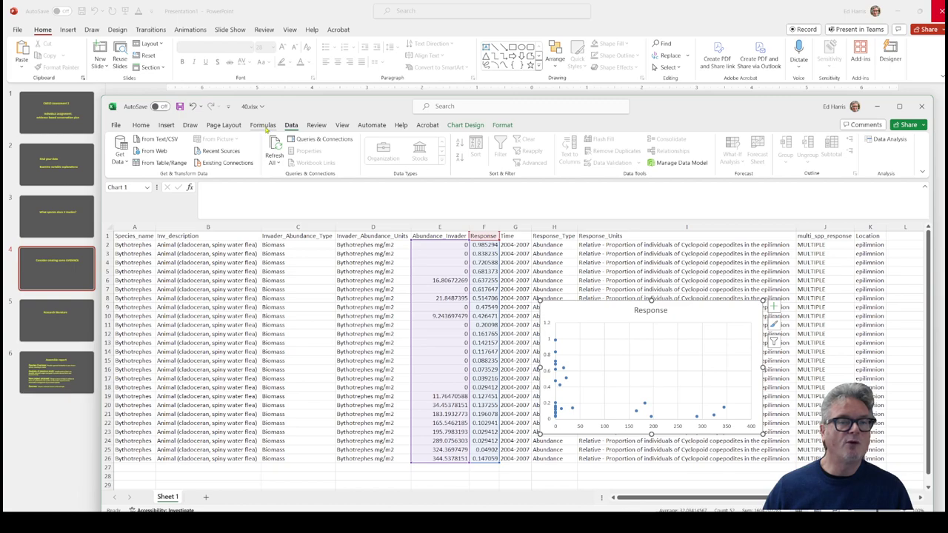
left_click(167, 126)
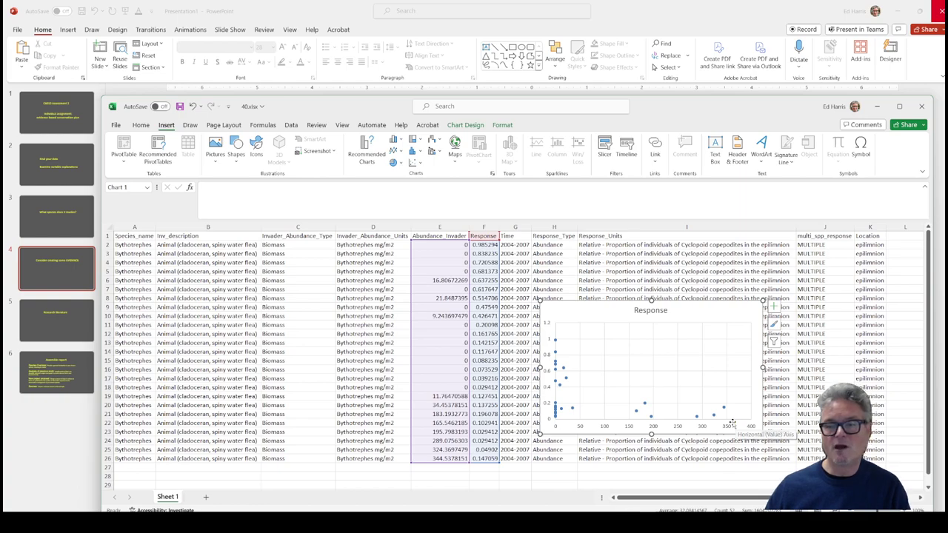
Step: Switch to the PowerPoint presentation and advance past "Research literature" to slide 6, "Assemble report"
left_click(78, 464)
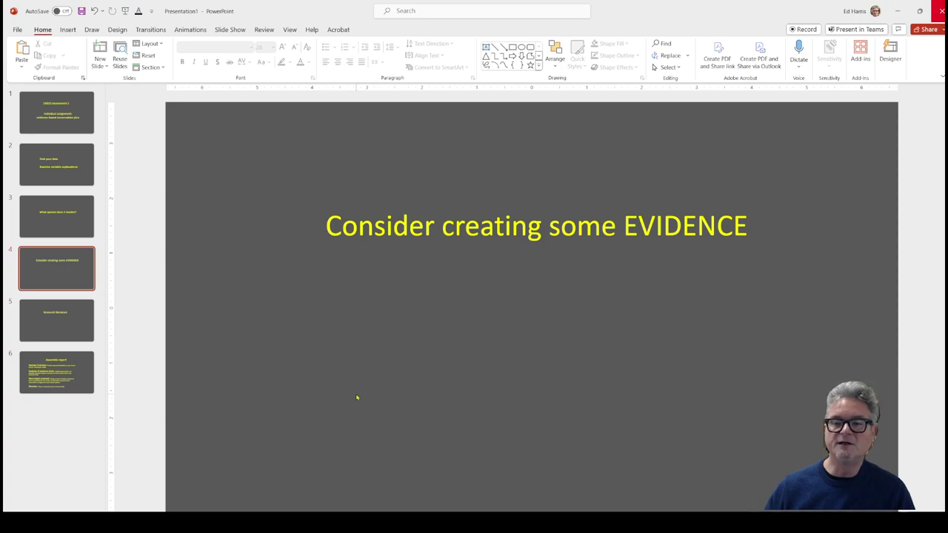
key("Down")
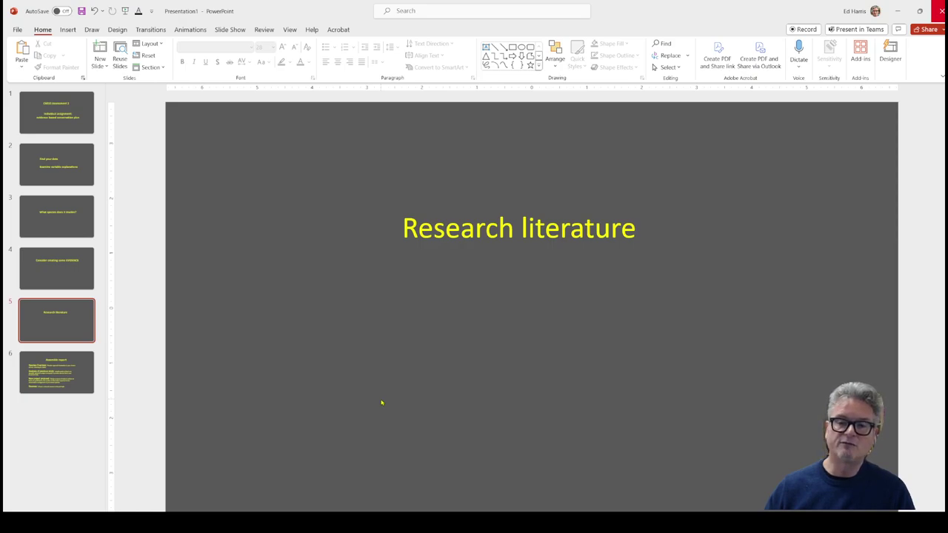
key("Down")
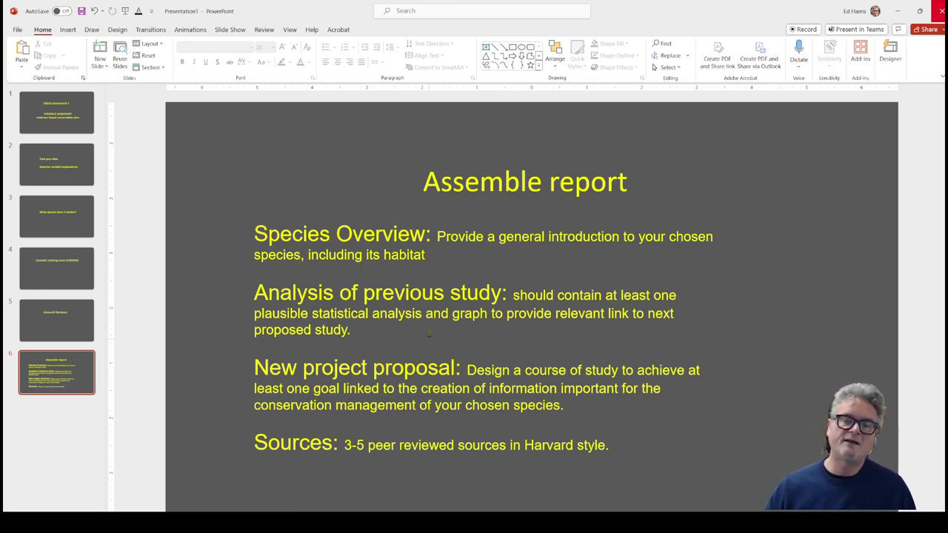
Step: Highlight the Species Overview description on the slide, including the phrase "including its habitat"
left_click_drag(446, 256, 439, 237)
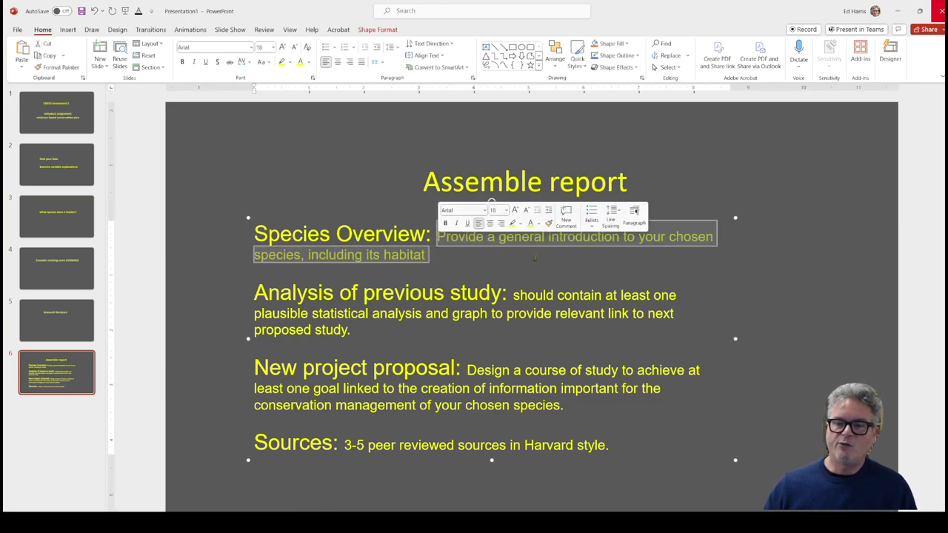
left_click(486, 255)
triple_click(478, 255)
left_click(474, 263)
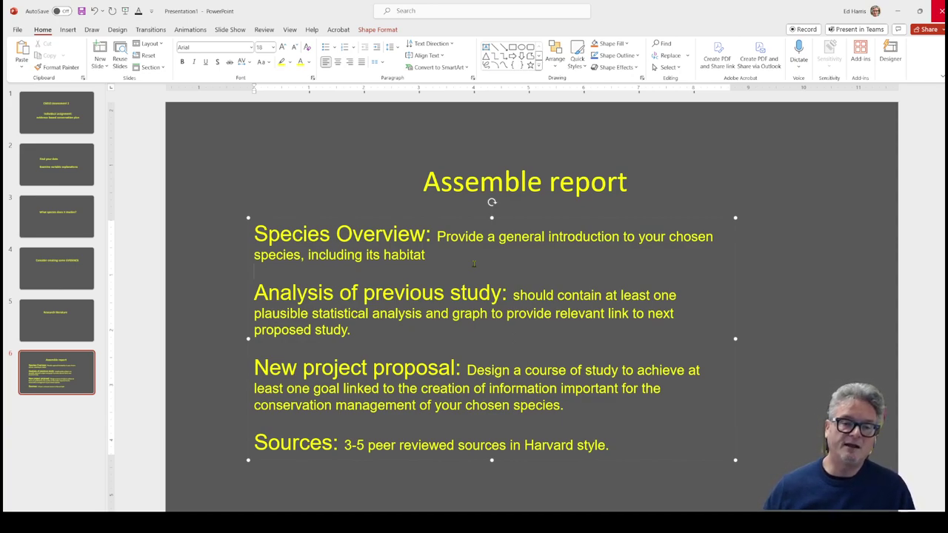
left_click_drag(427, 255, 307, 255)
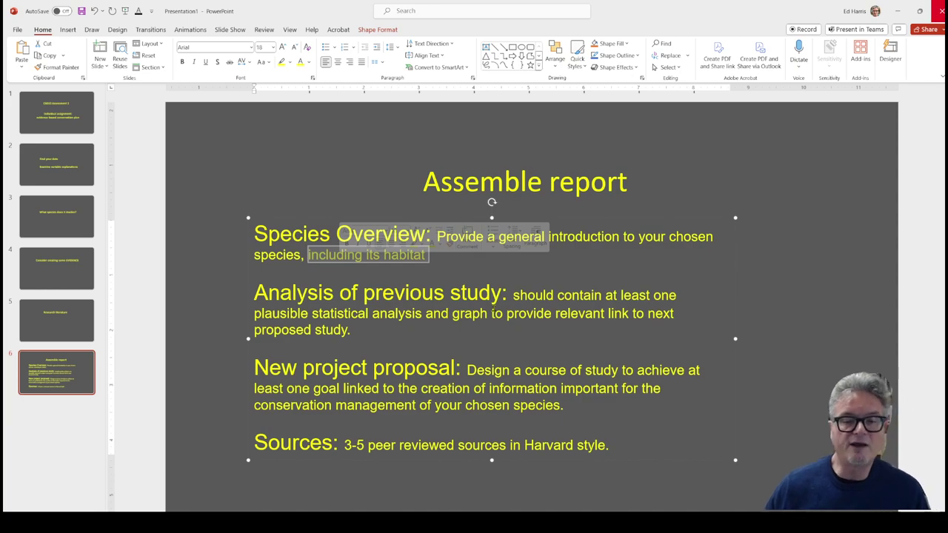
Step: Highlight the statistical analysis and "and graph" requirements under "Analysis of previous study"
left_click(514, 295)
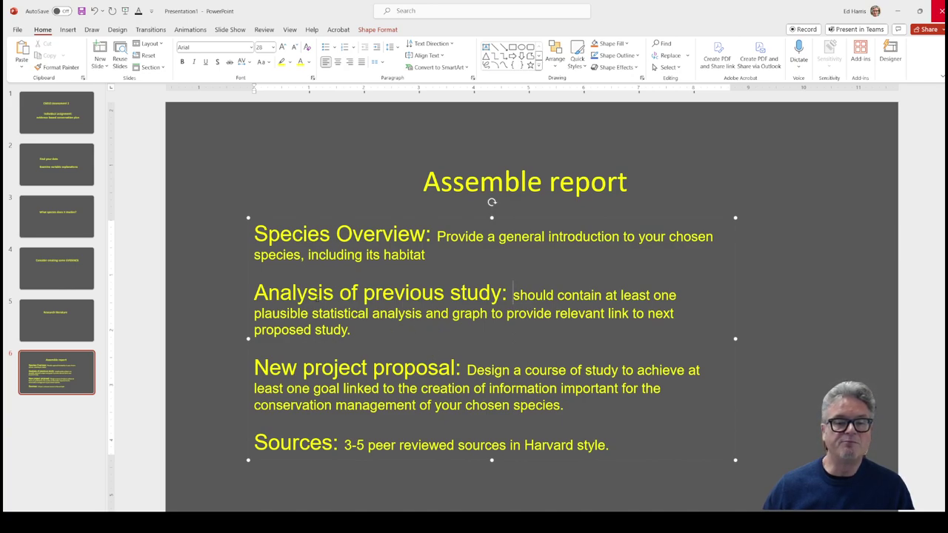
left_click(267, 293)
left_click_drag(268, 293, 502, 293)
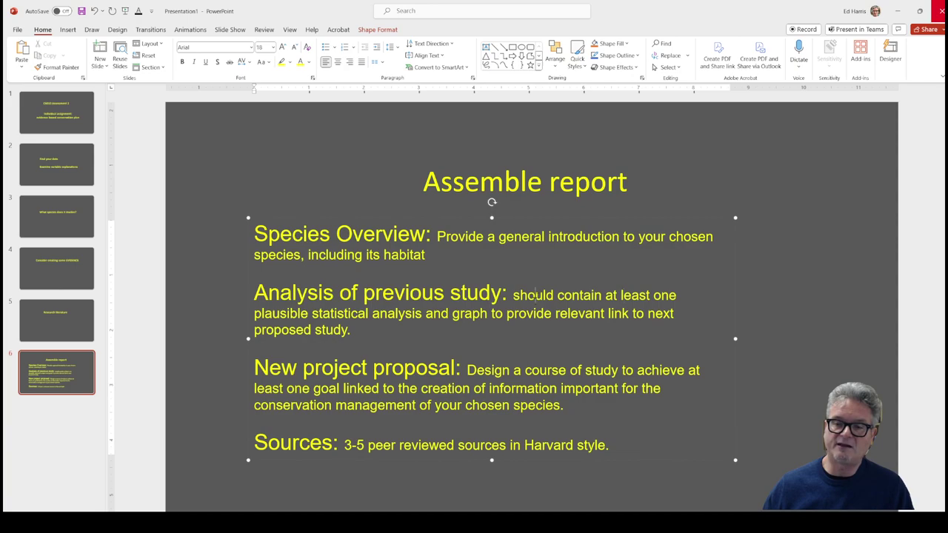
left_click_drag(535, 295, 426, 313)
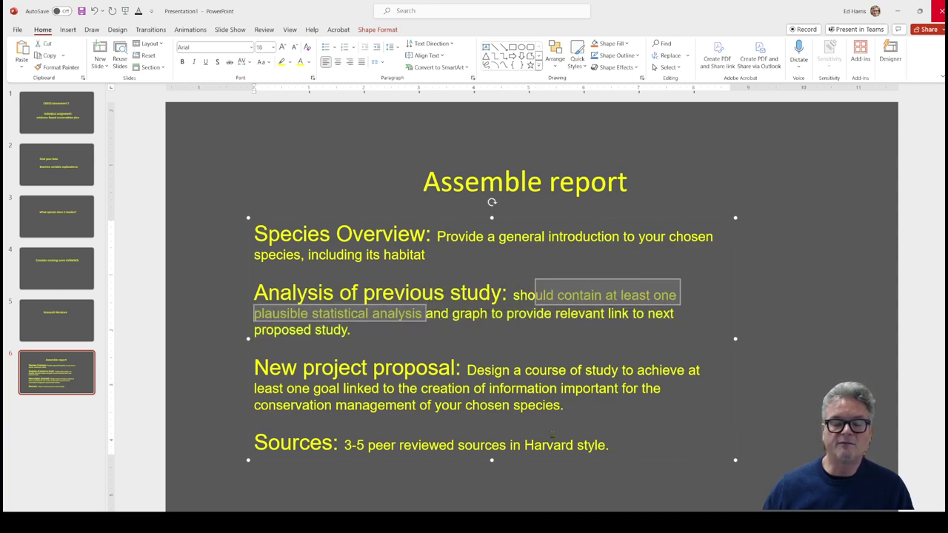
left_click_drag(426, 314, 490, 314)
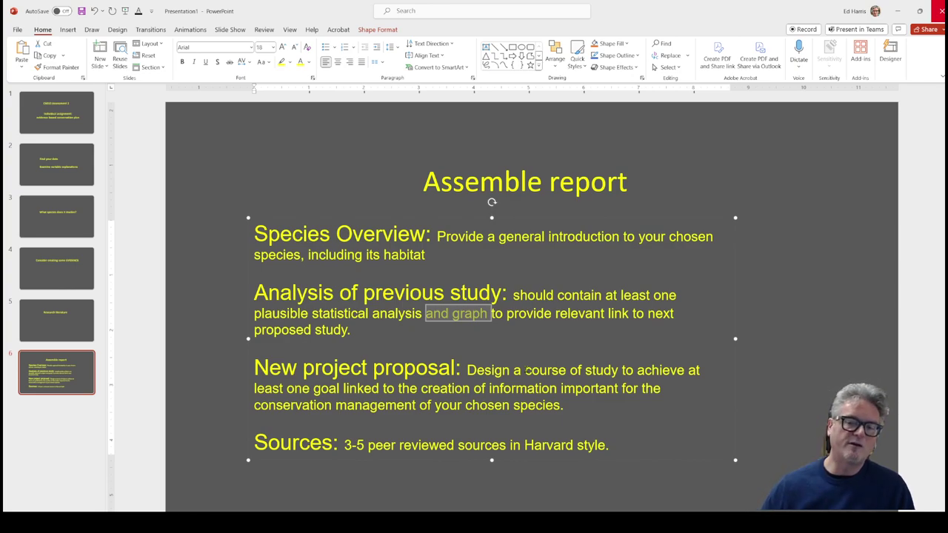
Step: Highlight the "New project proposal" heading and its phrase "Design a course of study"
left_click_drag(254, 368, 420, 372)
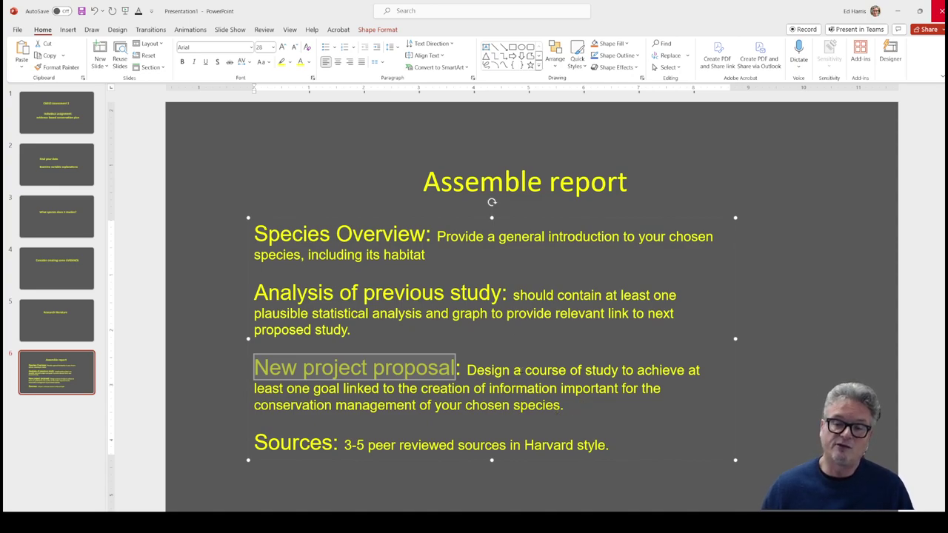
left_click_drag(467, 369, 610, 367)
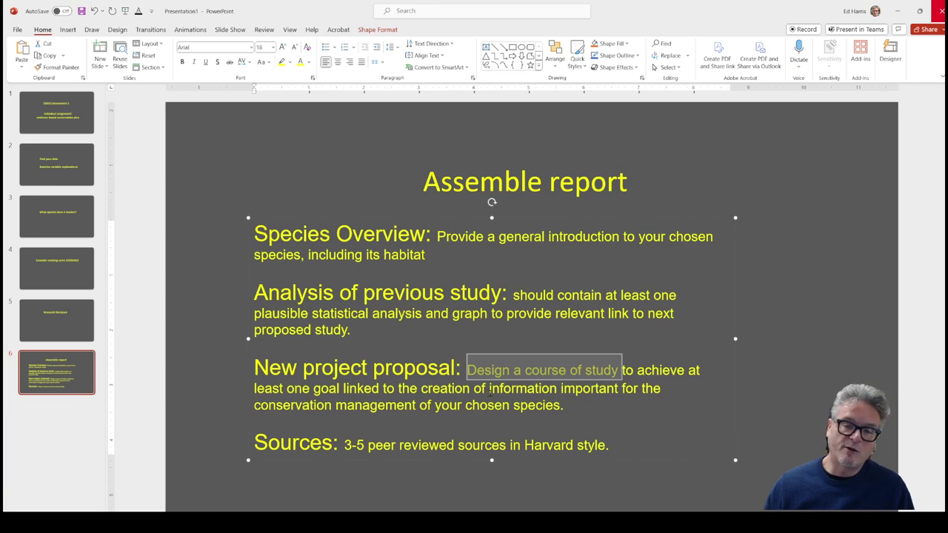
left_click(471, 388)
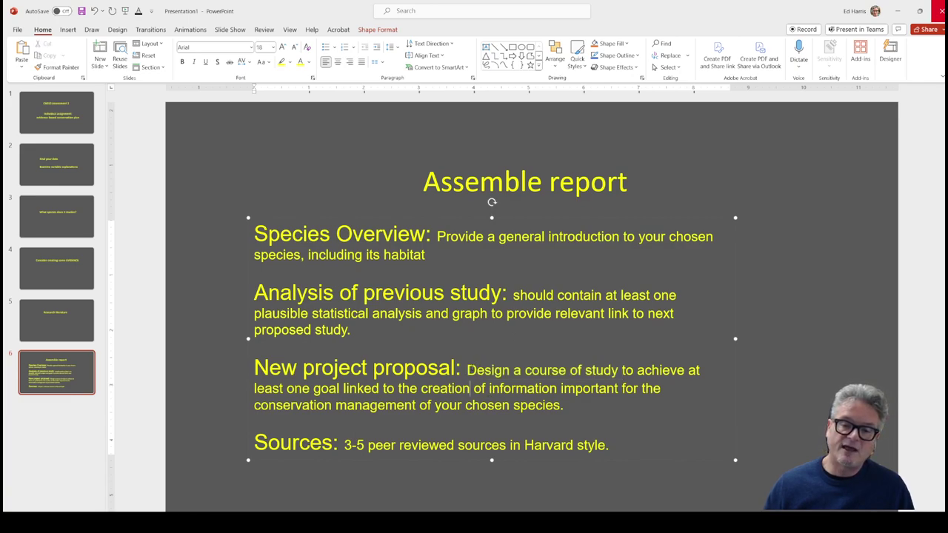
left_click_drag(467, 370, 619, 370)
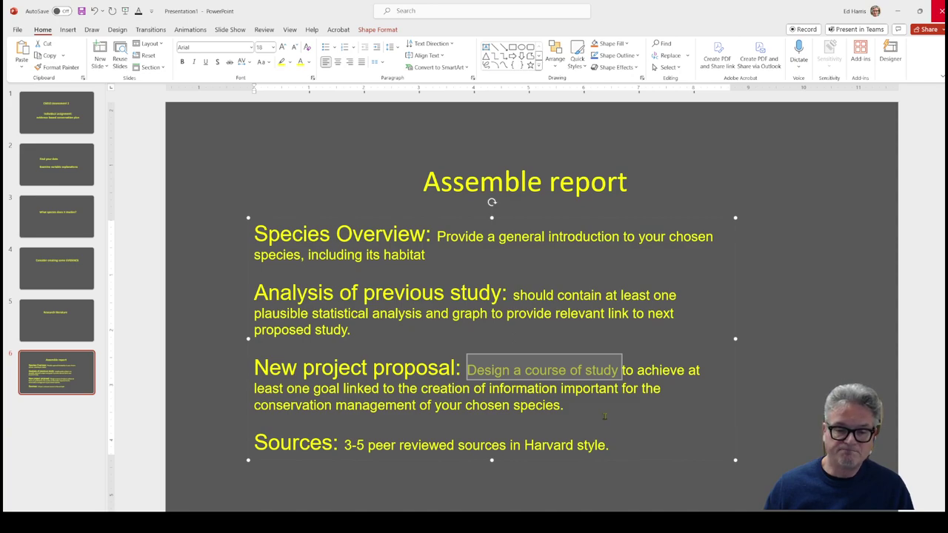
Step: Highlight the Sources requirement "3-5 peer reviewed sources in Harvard style" and clear the selection
left_click(310, 445)
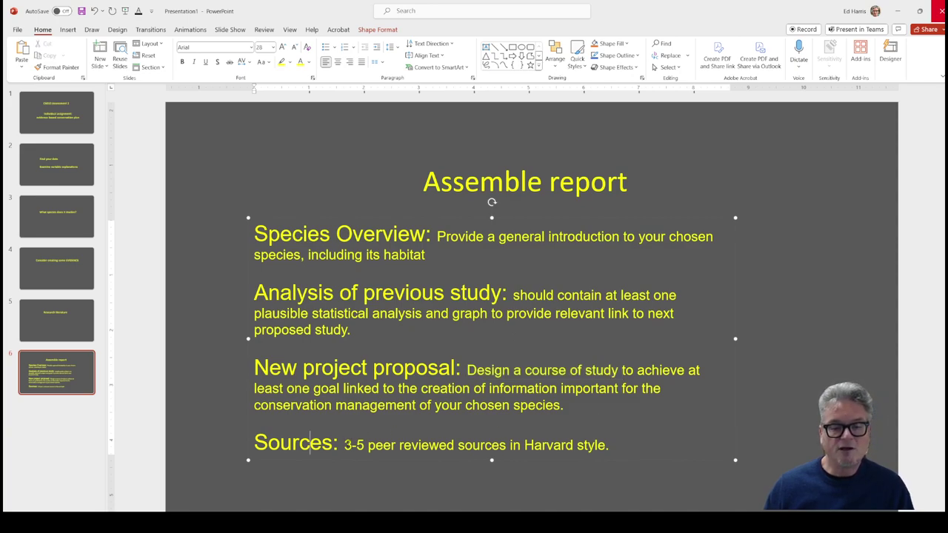
mouse_move(346, 445)
left_mouse_down()
mouse_move(605, 446)
mouse_move(359, 446)
left_mouse_up()
left_click(620, 478)
left_click(597, 469)
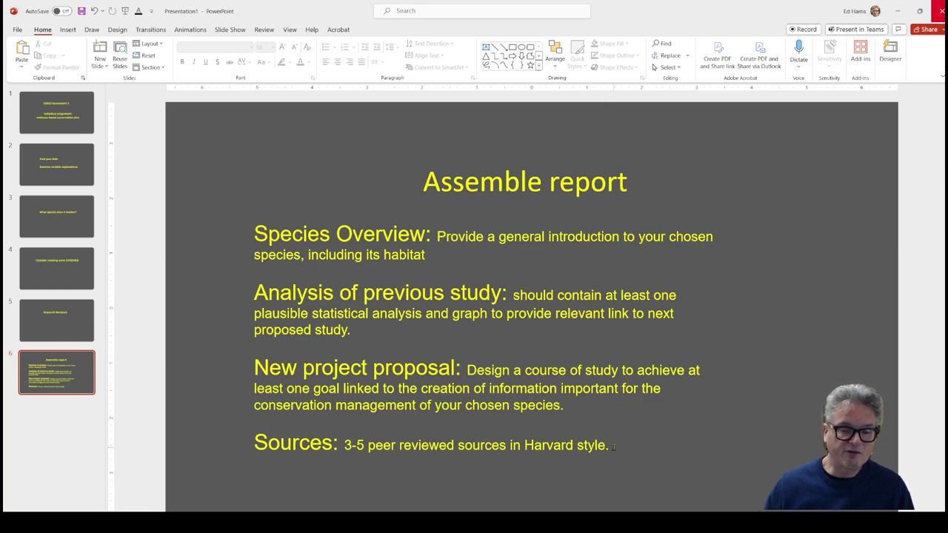
left_click_drag(613, 447, 345, 446)
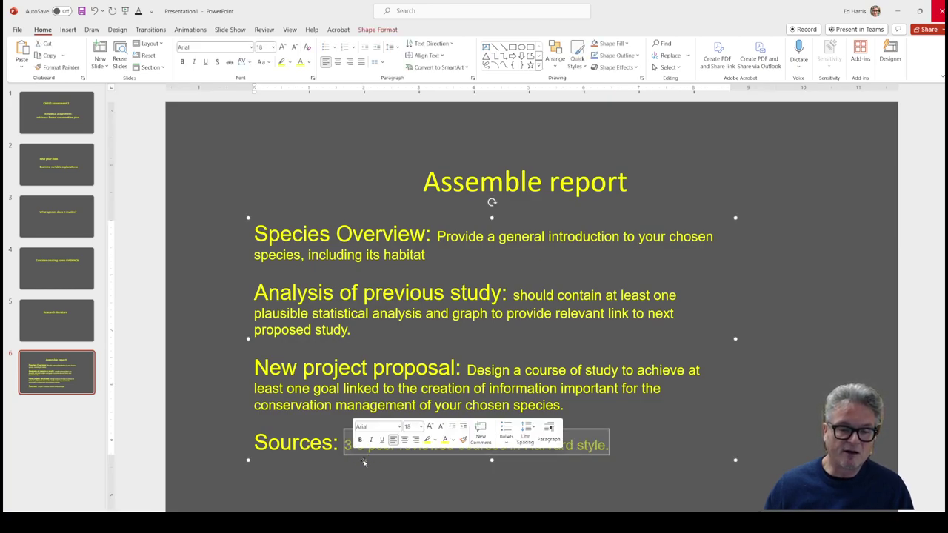
left_click(471, 476)
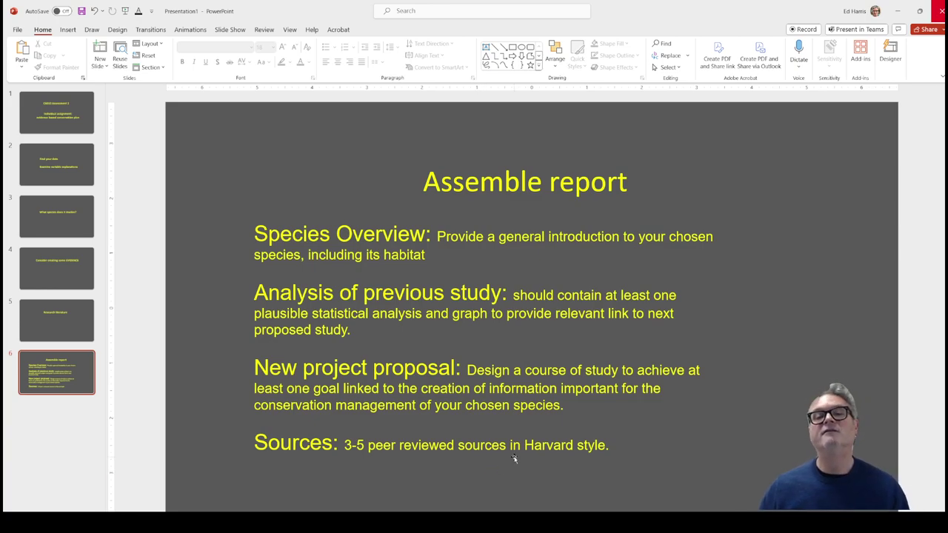
Step: Switch to the assessment brief in Word and highlight the "Media Integration" heading and its "unlicensed source" image requirement
key("alt+Tab")
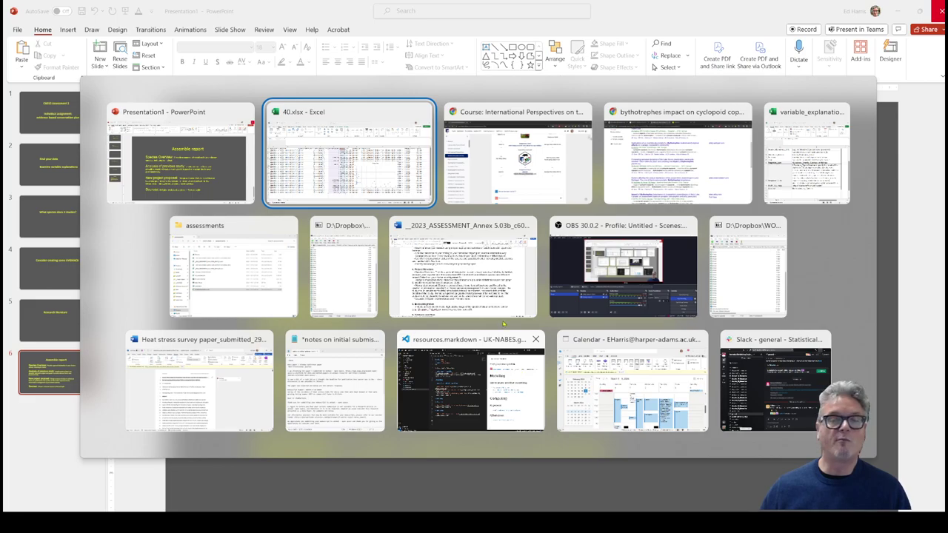
left_click(489, 272)
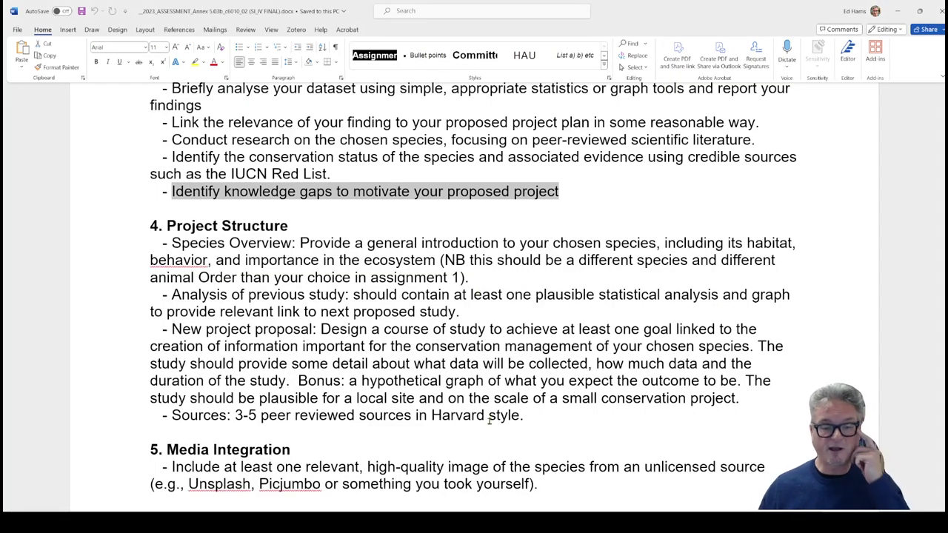
scroll(489, 421, "down", 3)
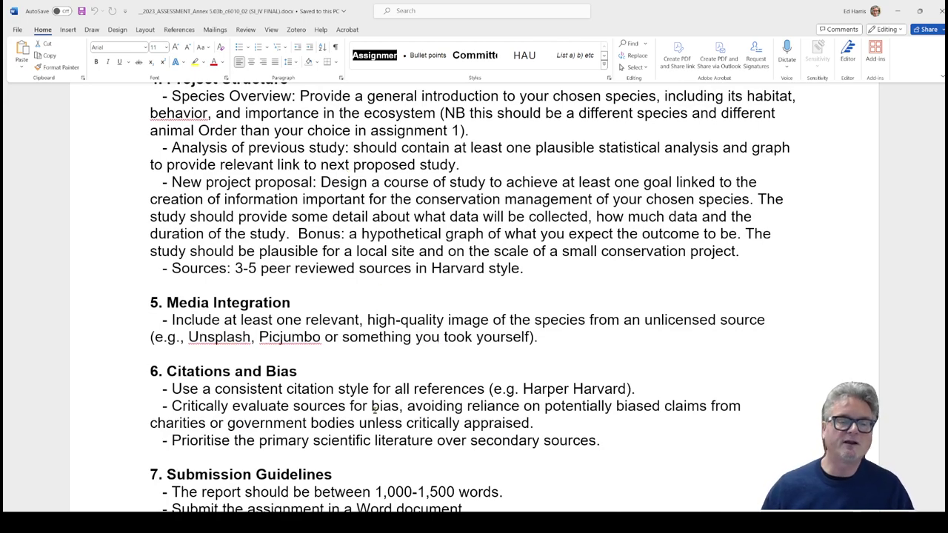
scroll(375, 412, "down", 1)
scroll(375, 411, "down", 1)
left_click_drag(167, 204, 290, 205)
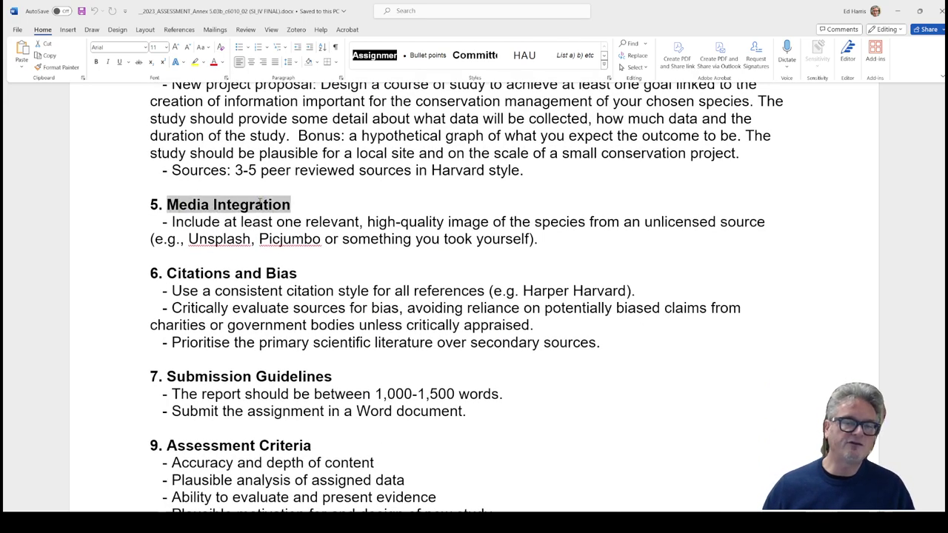
left_click_drag(224, 221, 767, 222)
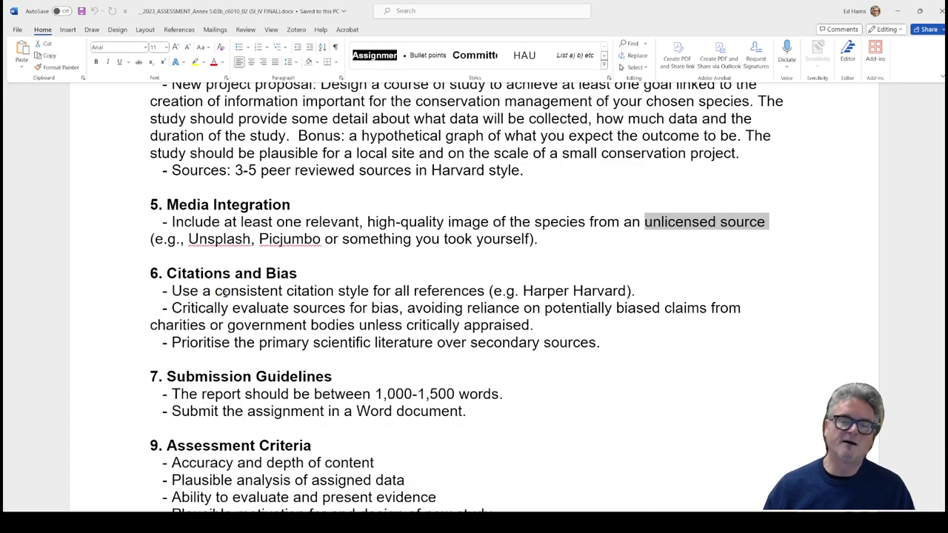
Step: Highlight the consistent citation style requirement and "Critically evaluate sources" in the Citations and Bias section
left_click_drag(214, 292, 648, 291)
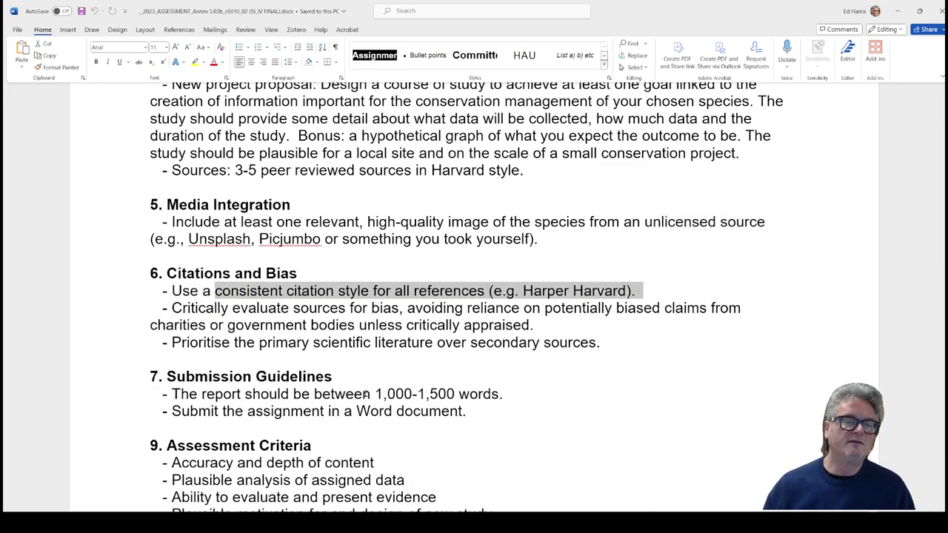
scroll(364, 391, "down", 1)
scroll(365, 391, "down", 1)
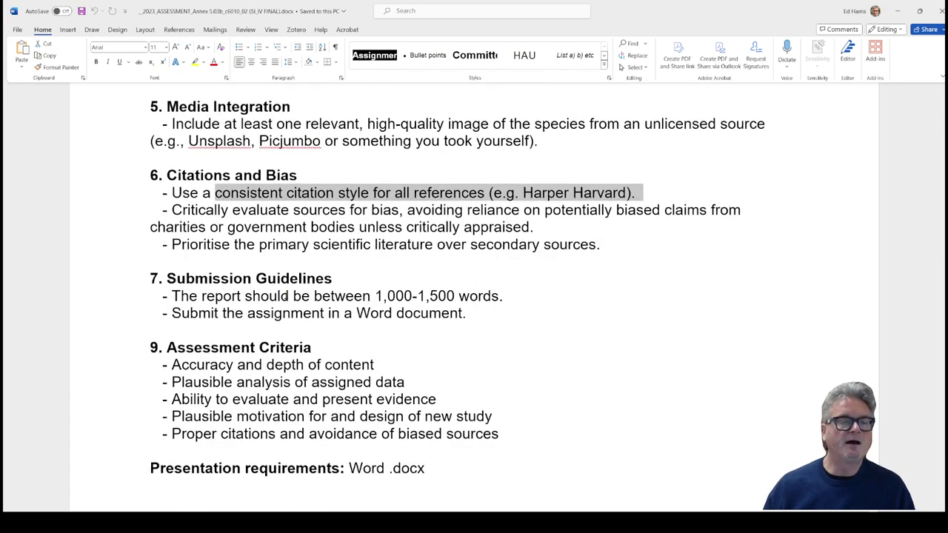
left_click_drag(207, 212, 346, 211)
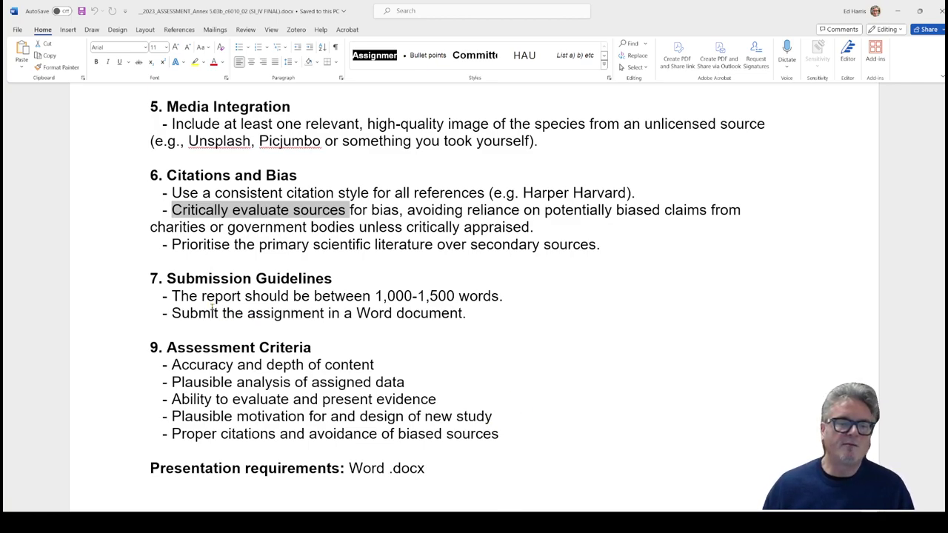
Step: Highlight the 1,000-1,500 word limit and the Word document format under Submission Guidelines, and show the Assessment Criteria
left_click_drag(204, 297, 505, 297)
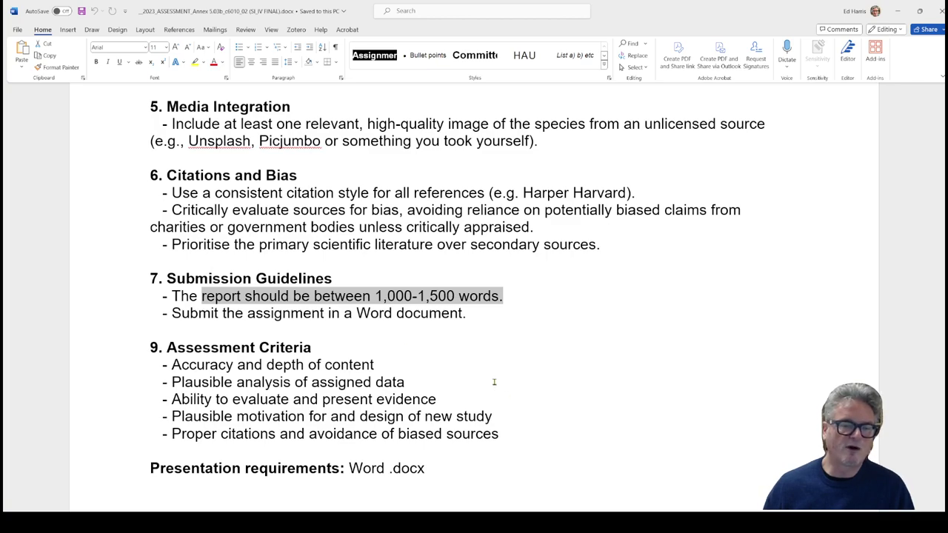
left_click_drag(346, 315, 496, 316)
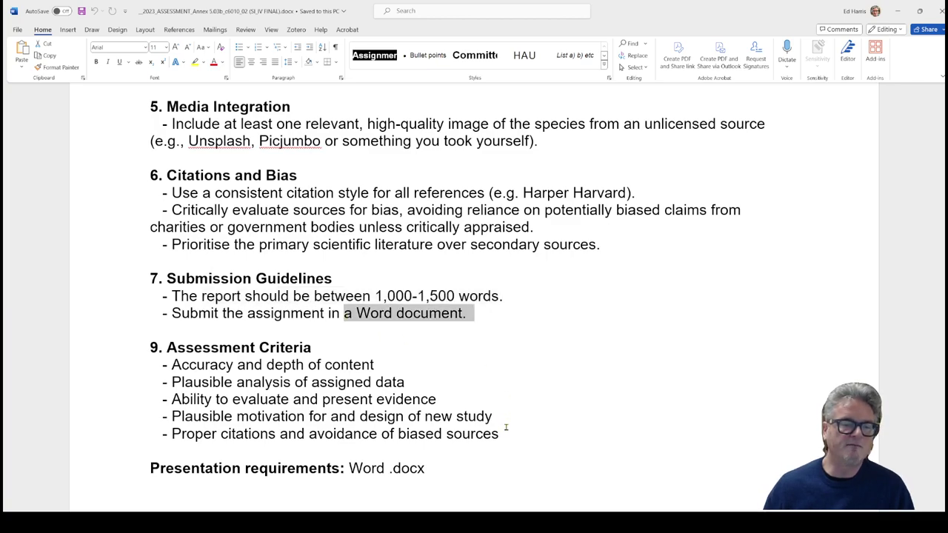
scroll(503, 426, "down", 3)
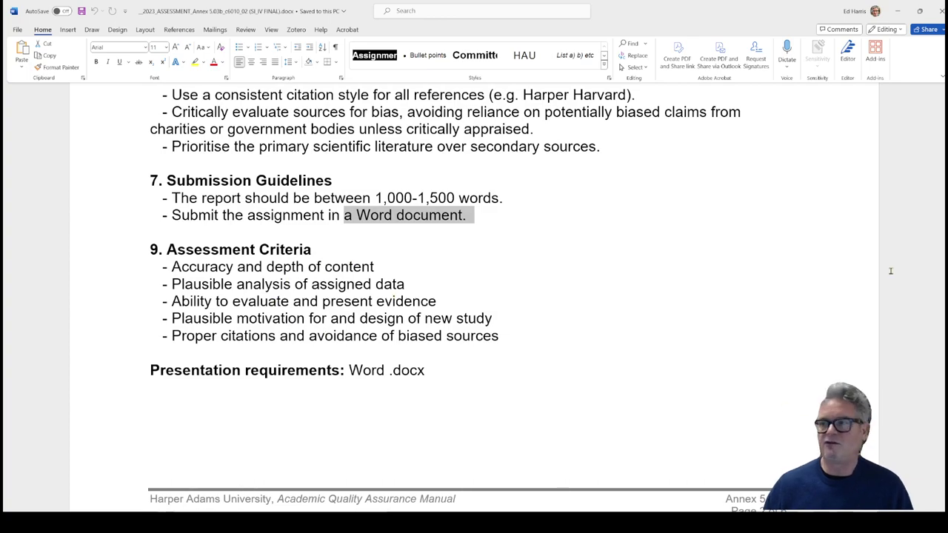
Step: Minimise the Word brief and the PowerPoint presentation to return to the scatter chart in 40.xlsx
left_click(898, 10)
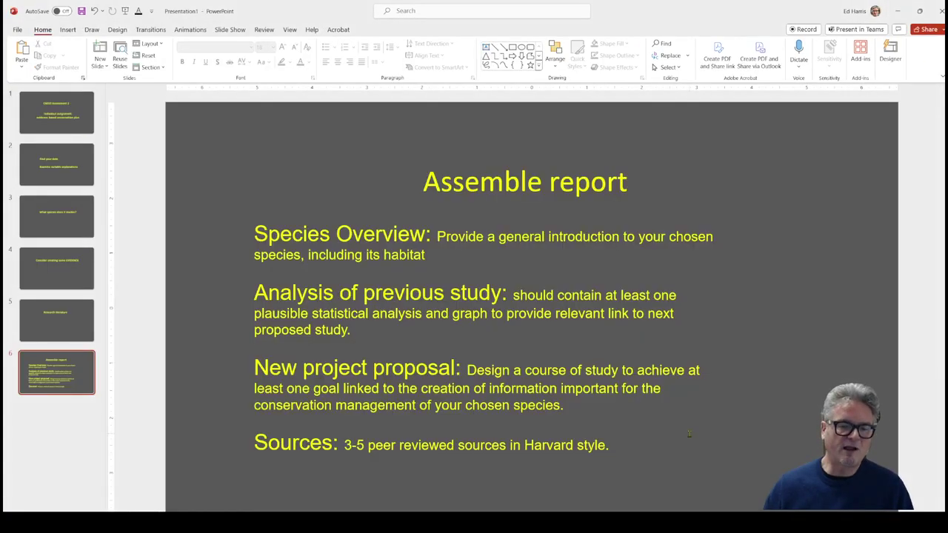
left_click(897, 10)
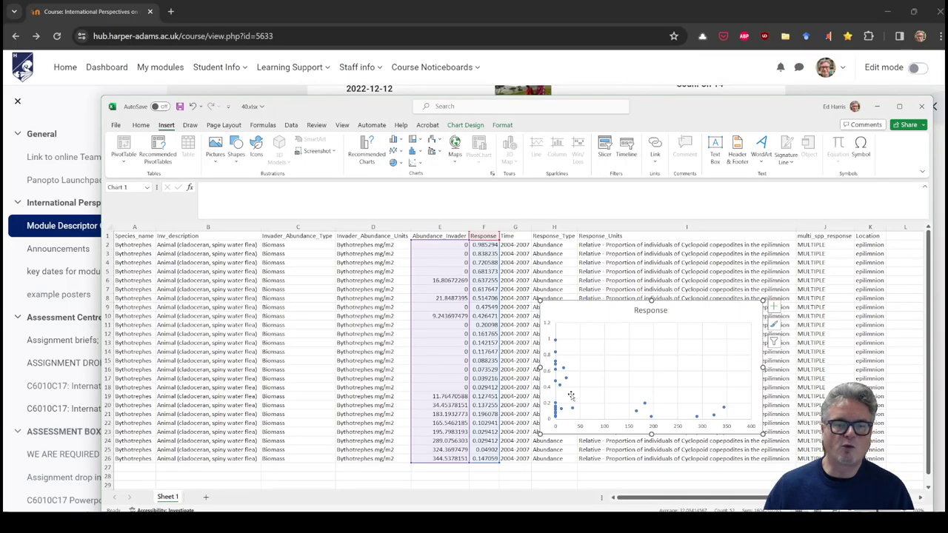